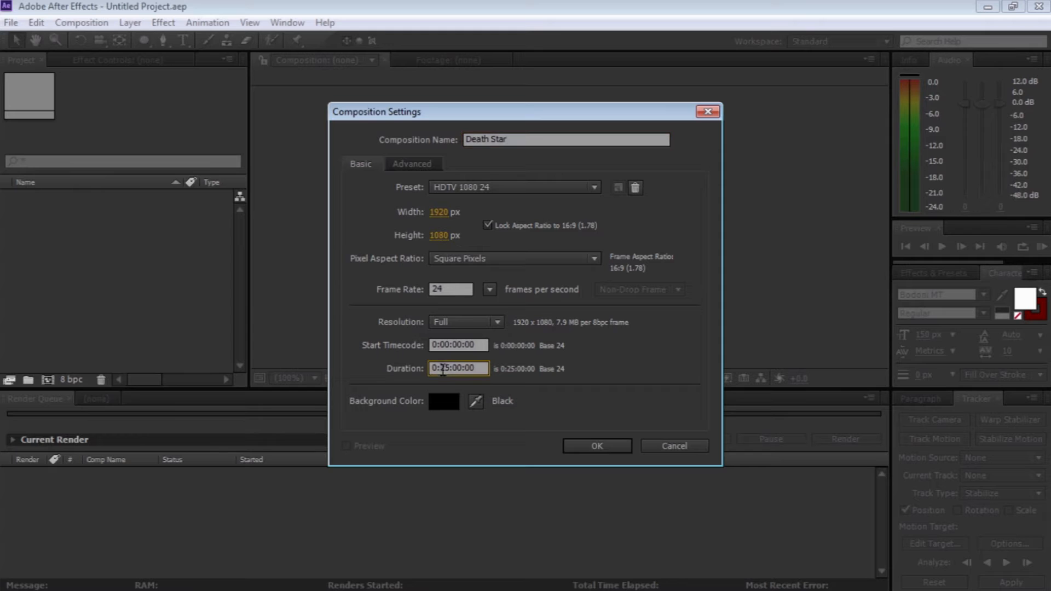
Step: Create the Death Star composition with its duration set to 20 seconds
text(00:20:)
click(592, 445)
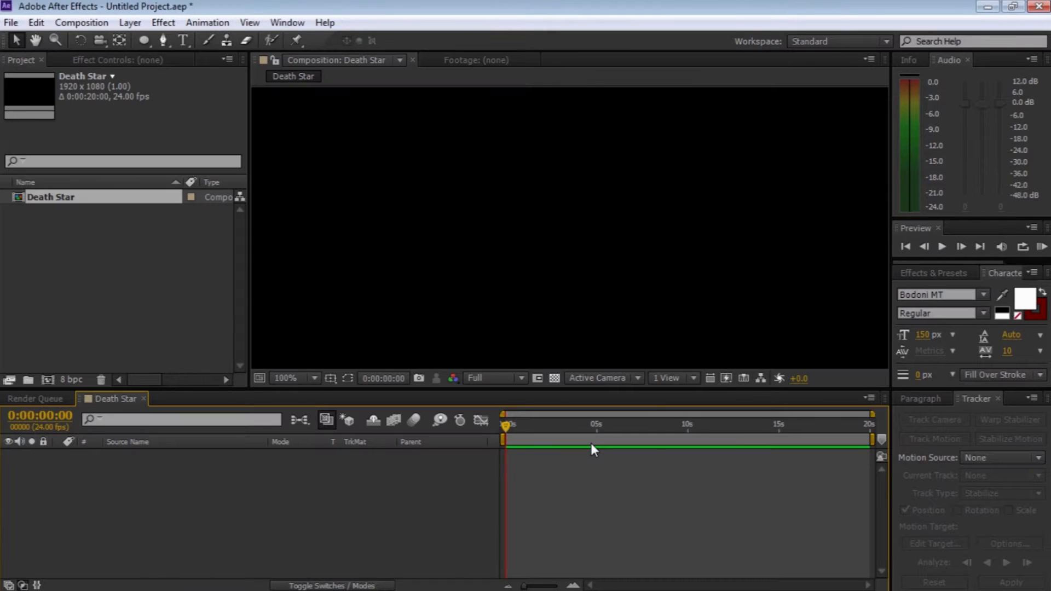
click(296, 378)
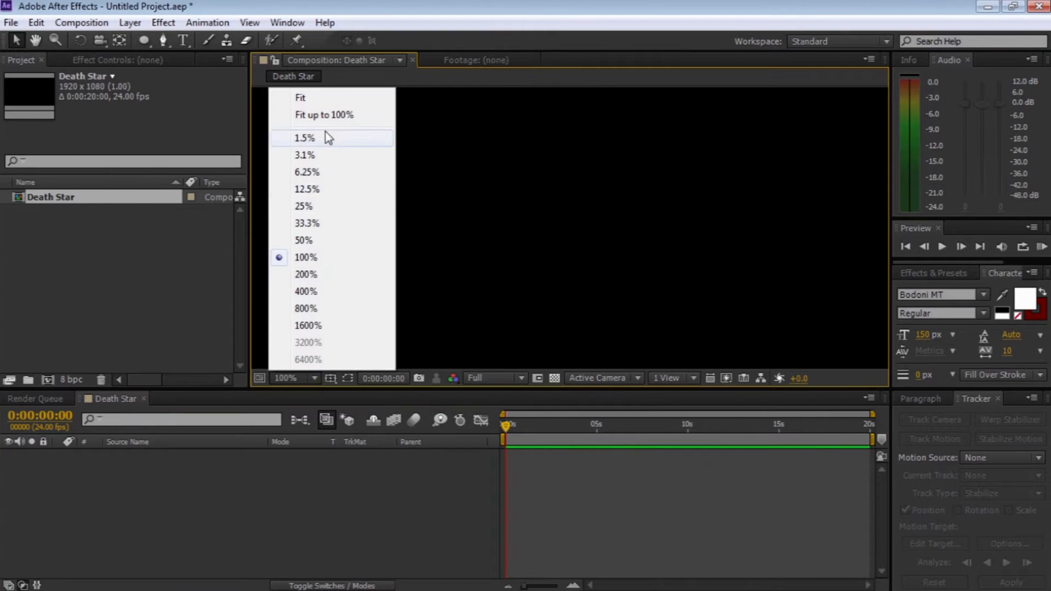
click(324, 115)
Step: Import Death Star.psd as a composition with editable layer styles
double_click(138, 247)
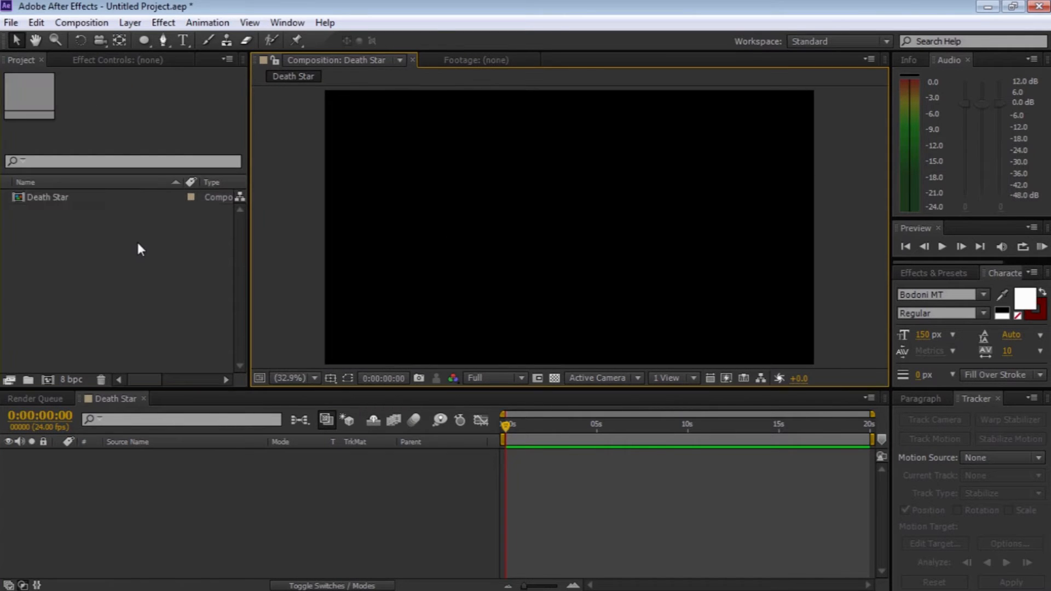
double_click(139, 137)
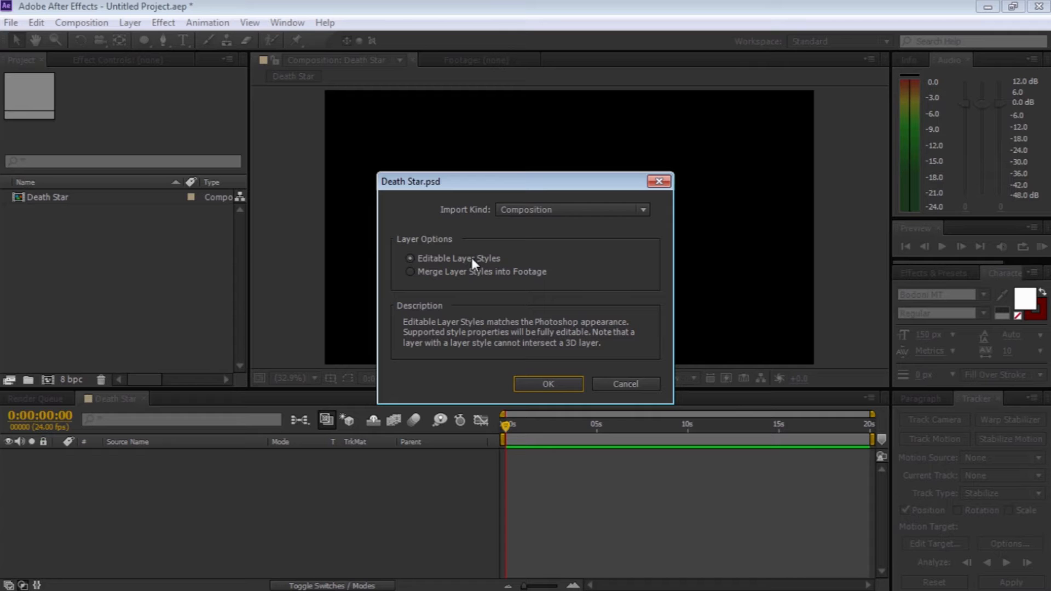
click(537, 379)
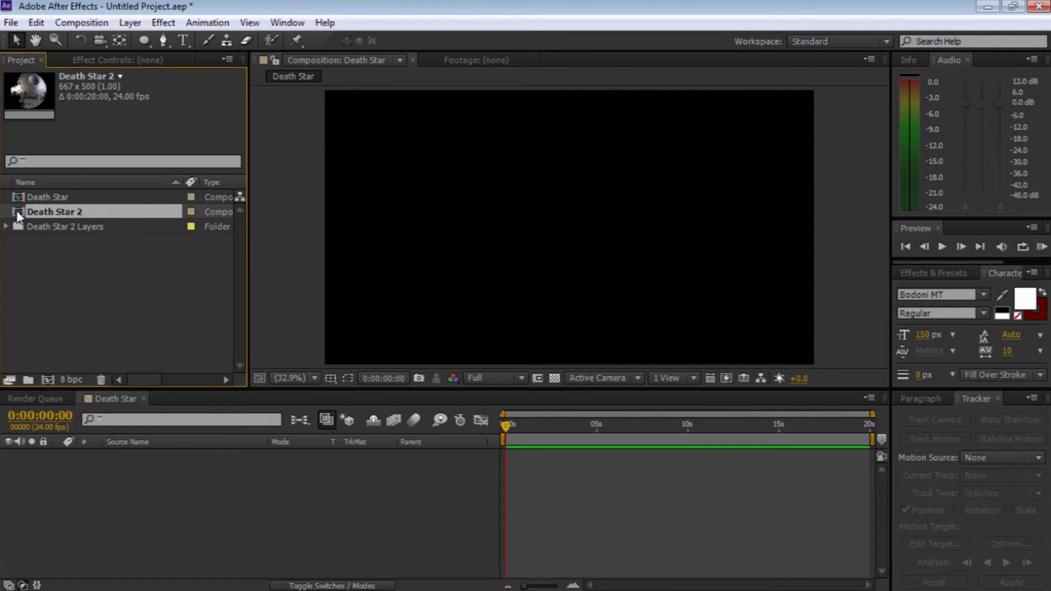
Step: Delete the imported Death Star 2 composition and place Layer 0/Death Star.psd in the Death Star composition's timeline
key(Delete)
click(563, 325)
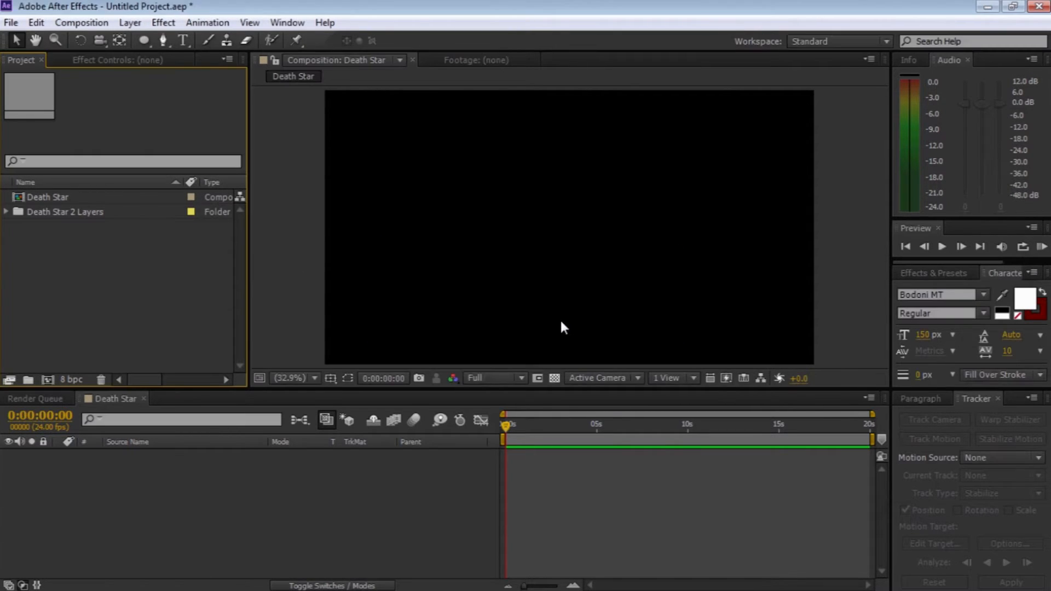
click(6, 212)
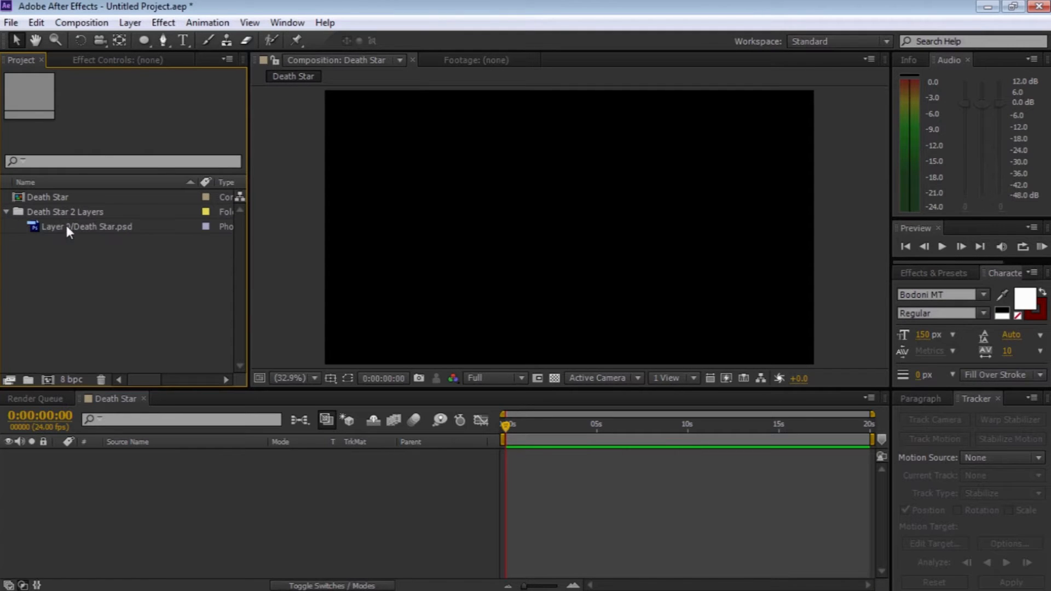
drag(45, 226, 57, 476)
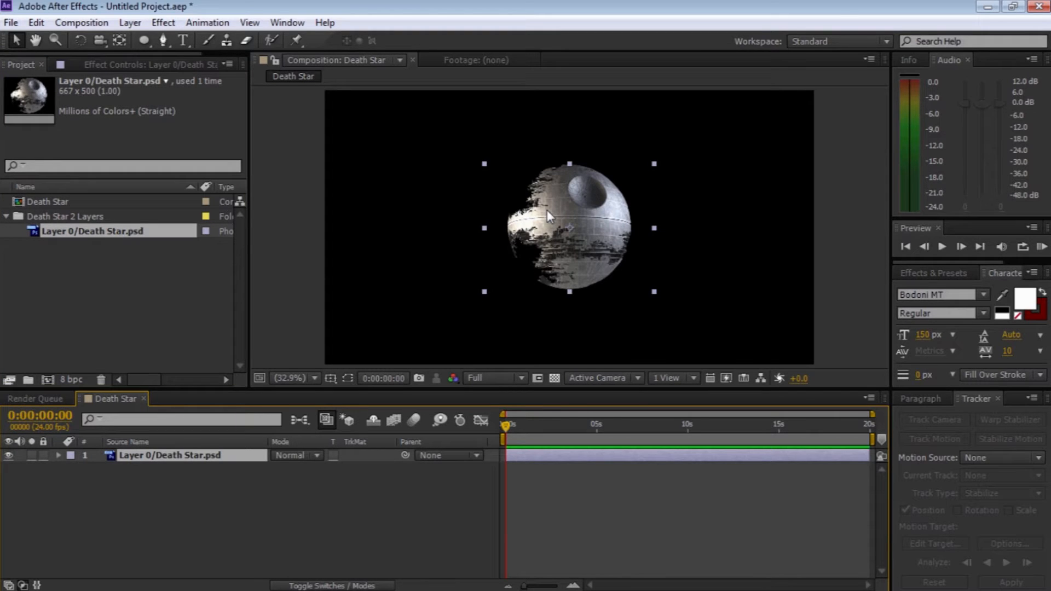
Step: Scale the Death Star layer to 218% and move it toward the lower-left corner of the frame
key(s)
drag(327, 469, 416, 469)
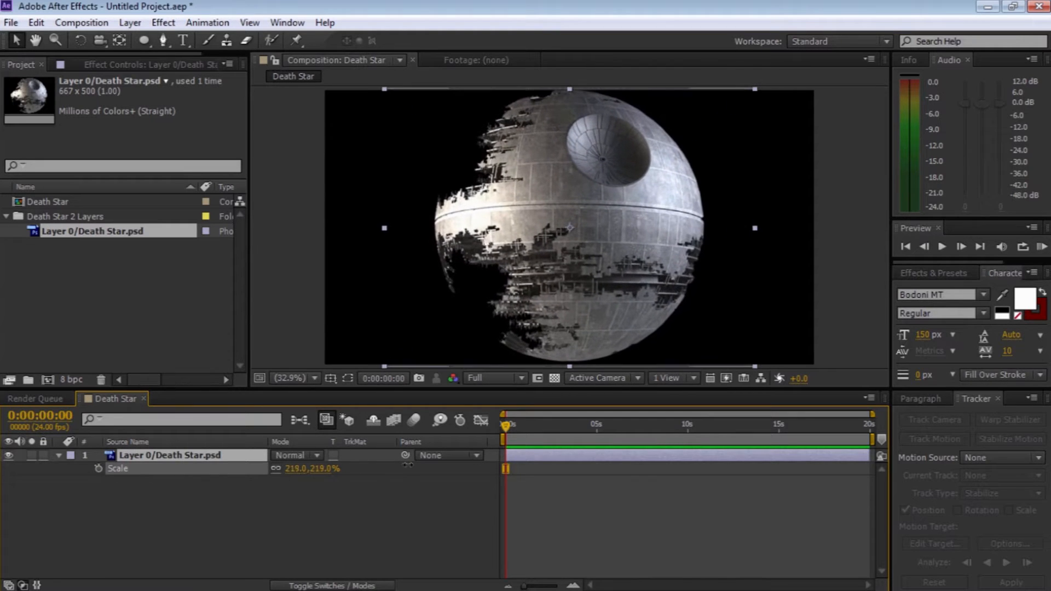
drag(550, 264, 443, 330)
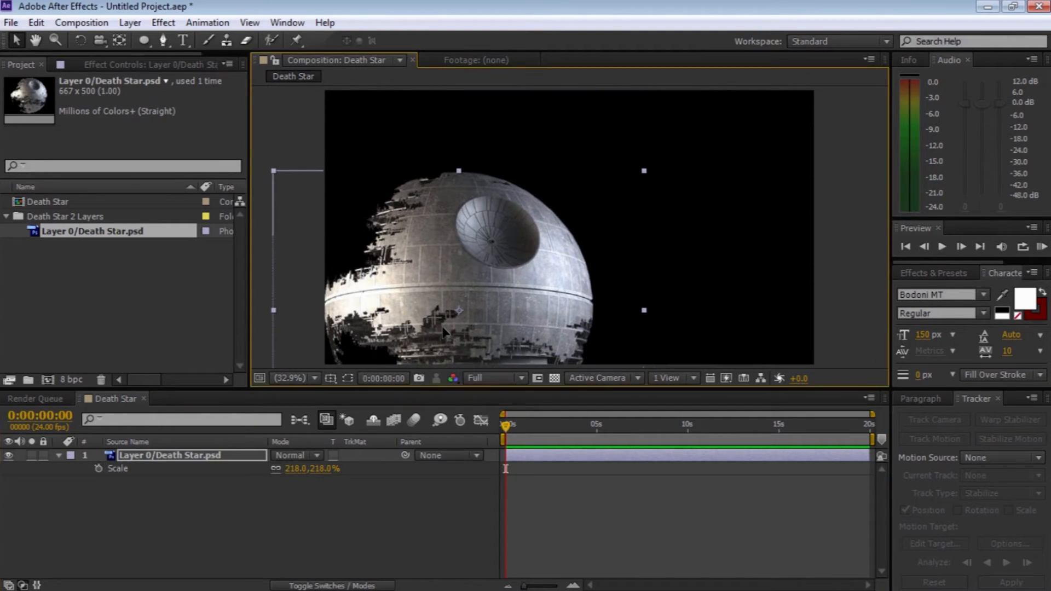
click(262, 482)
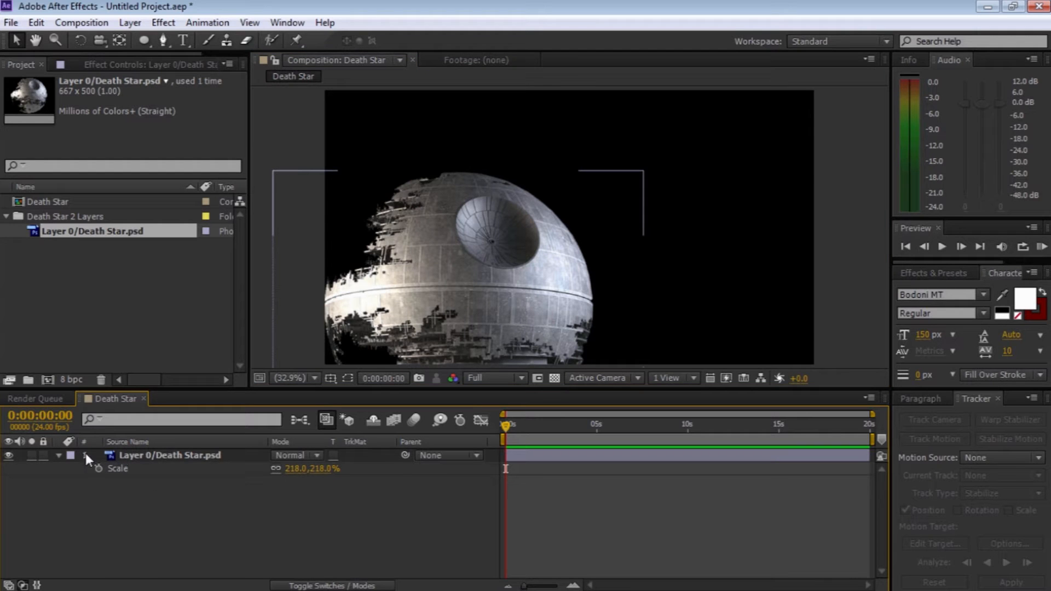
click(58, 456)
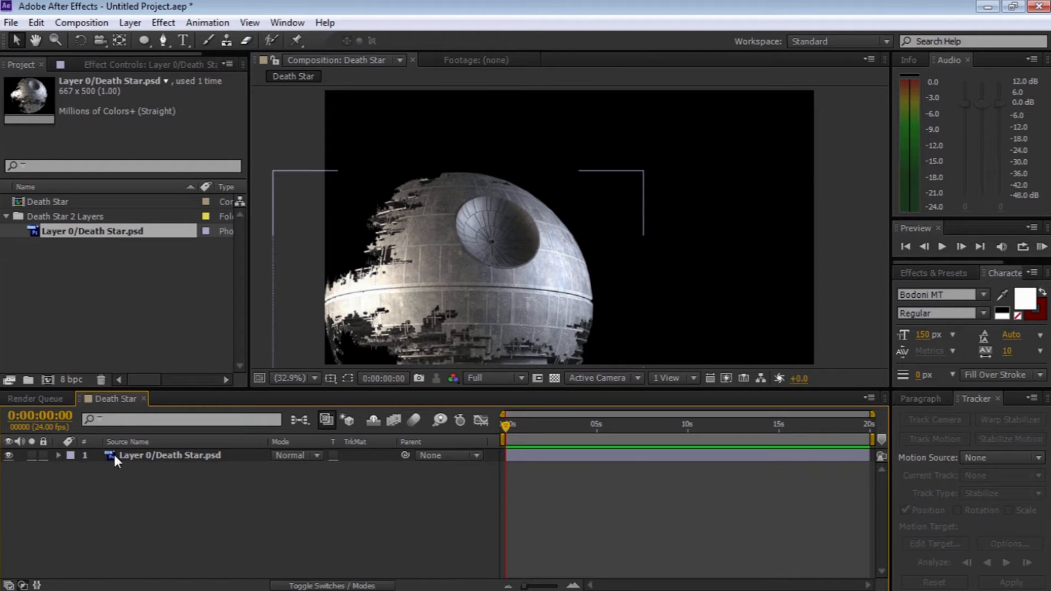
Step: Duplicate the Death Star layer, keeping the copy aligned over the original
click(114, 455)
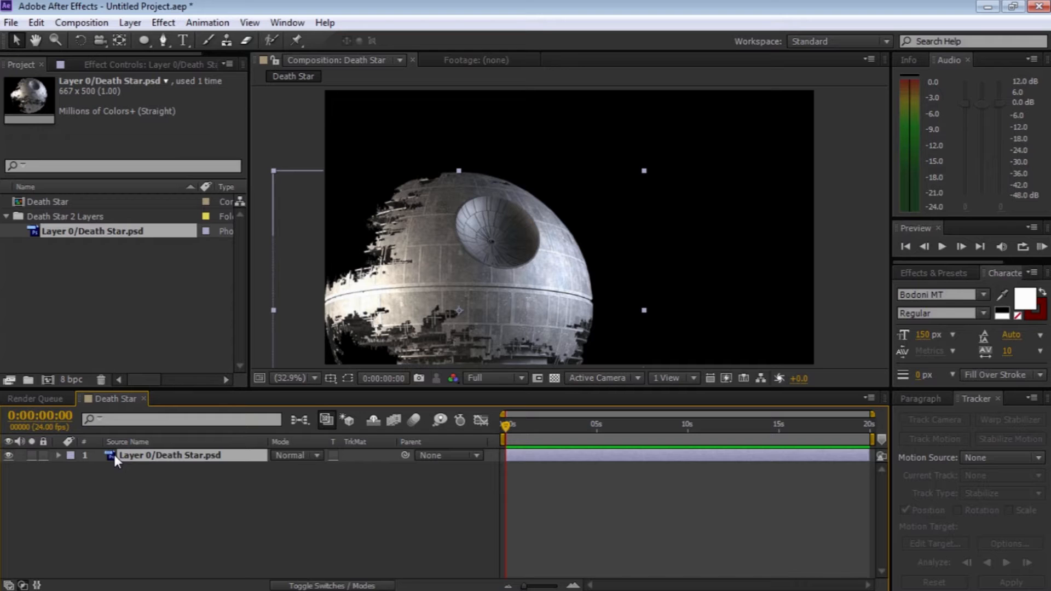
key(ctrl+d)
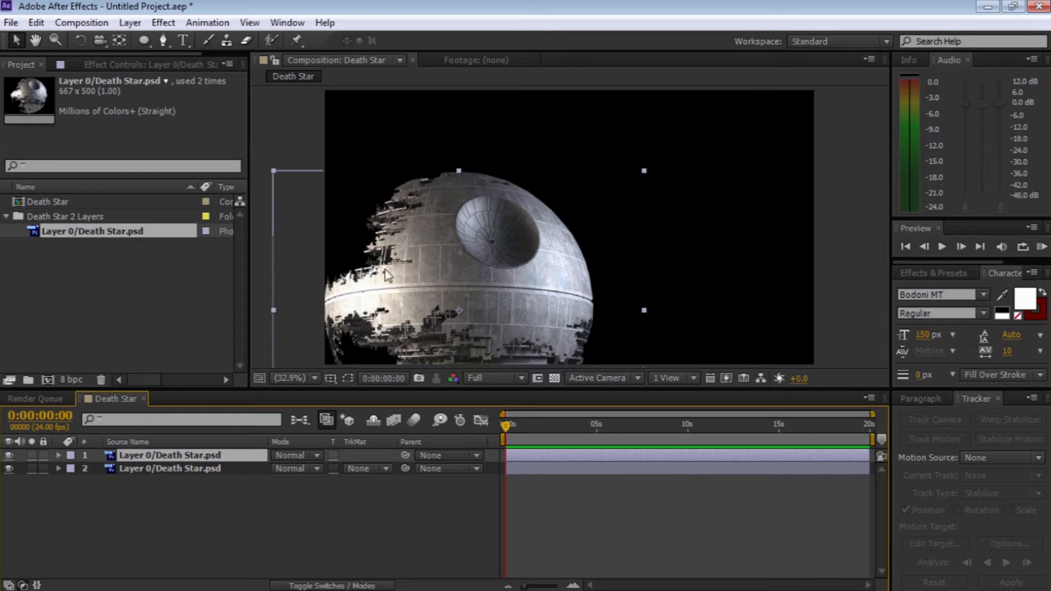
drag(468, 261, 564, 261)
key(ctrl+z)
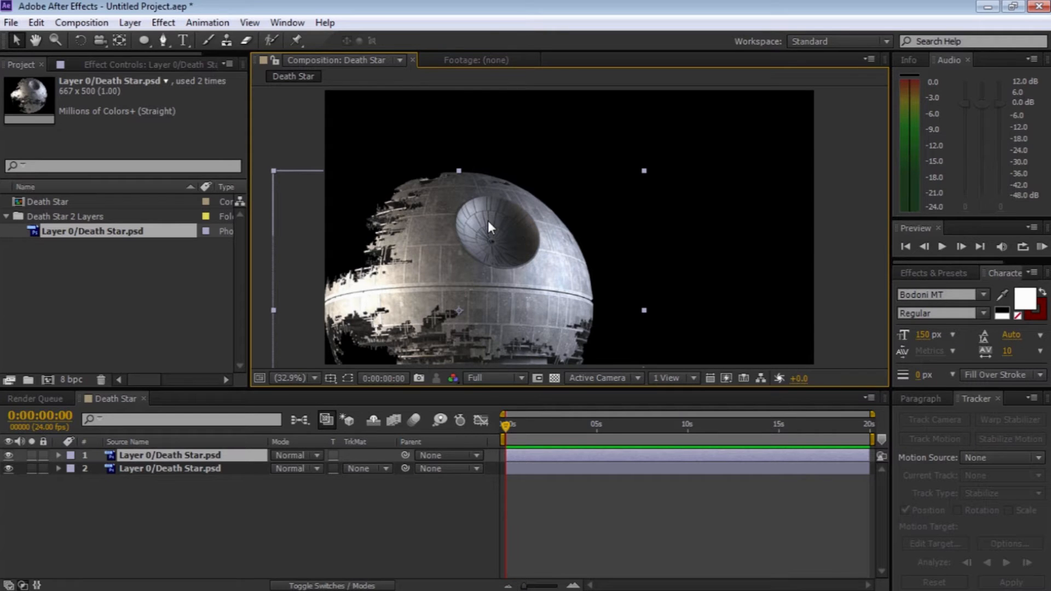
Step: Draw an elliptical mask over the round dish on the upper Death Star layer
key(z)
click(493, 234)
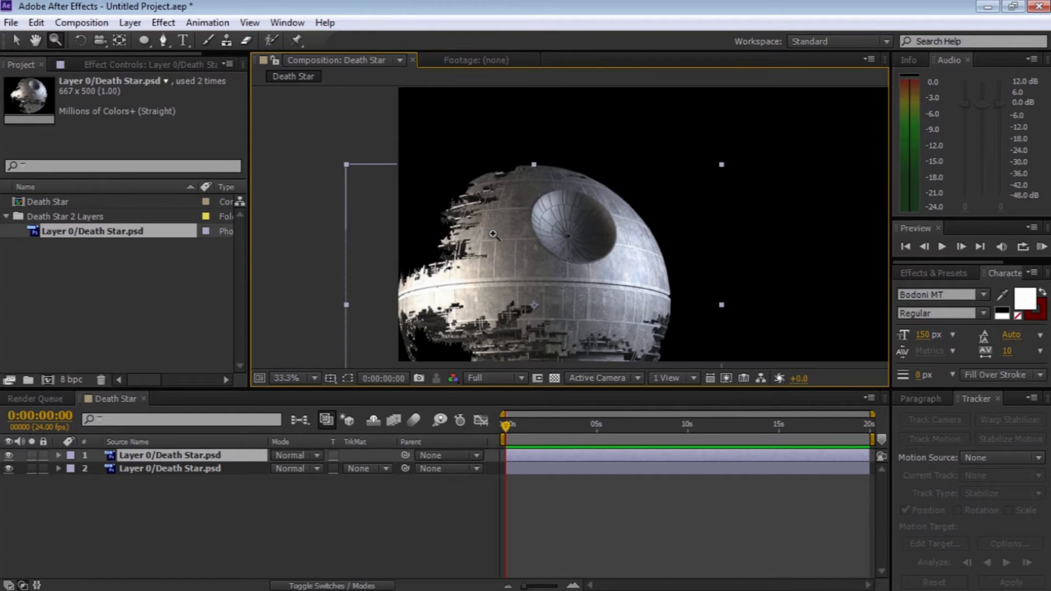
click(575, 221)
drag(575, 222, 508, 216)
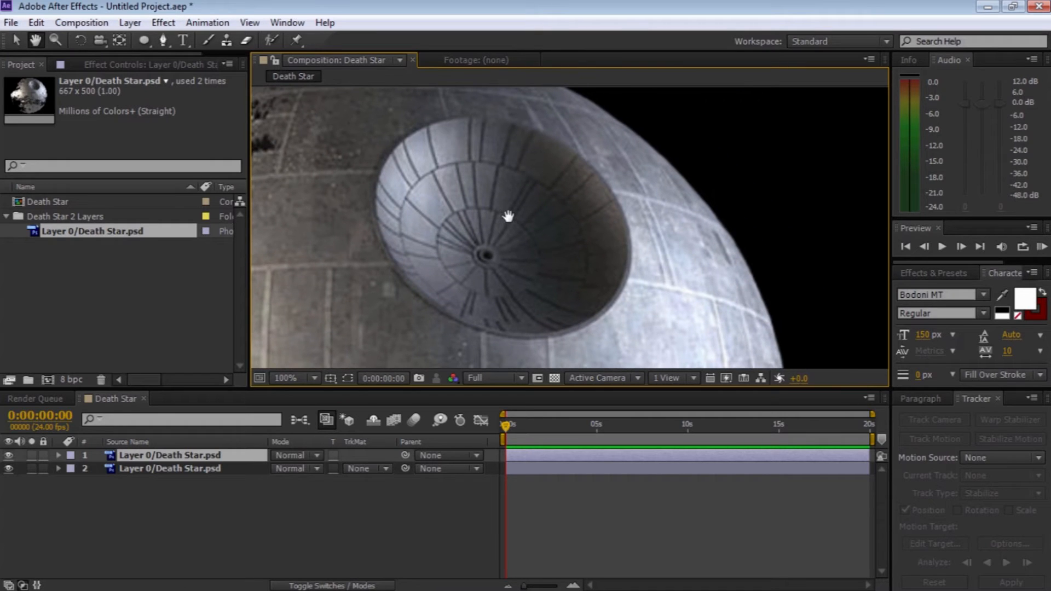
click(147, 45)
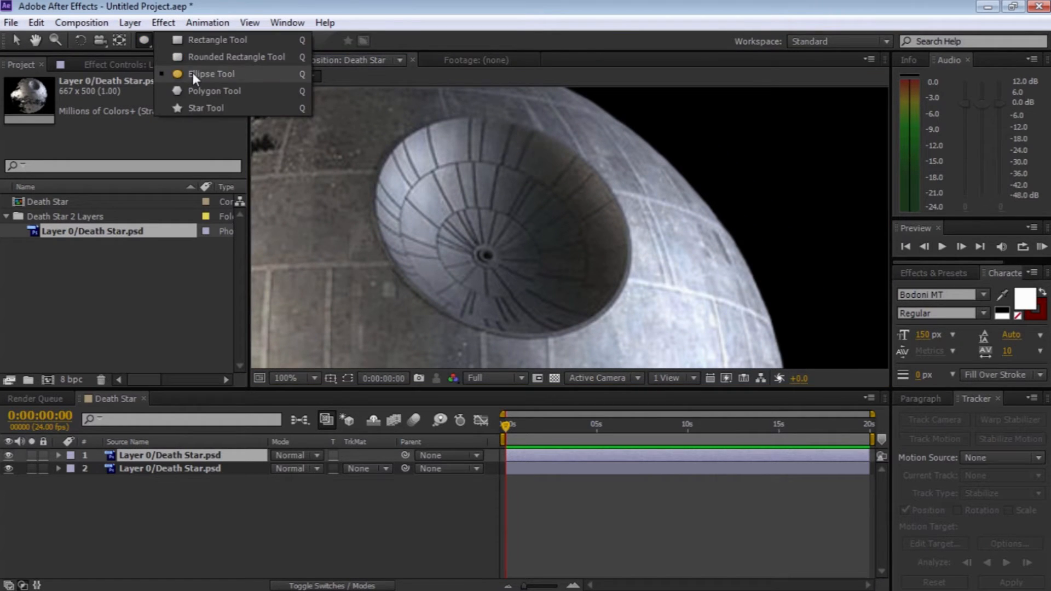
click(193, 74)
drag(397, 152, 638, 341)
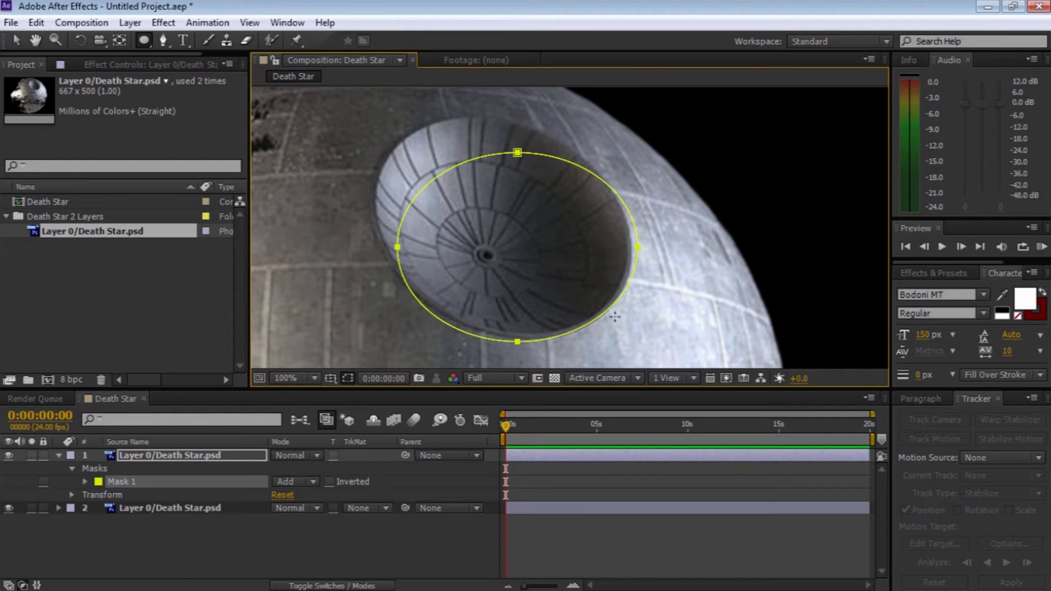
Step: Reshape the elliptical mask by repositioning its points and curve handles to follow the tilted rim of the dish
key(v)
drag(517, 154, 494, 110)
click(484, 140)
drag(493, 299, 497, 328)
drag(592, 269, 616, 292)
drag(613, 204, 616, 204)
mouse_move(493, 110)
mouse_down()
mouse_move(454, 120)
mouse_move(476, 117)
mouse_up()
drag(554, 127, 550, 136)
drag(427, 126, 429, 128)
drag(552, 132, 551, 133)
double_click(552, 134)
double_click(402, 274)
drag(395, 272, 398, 269)
drag(504, 329, 500, 333)
click(512, 310)
drag(616, 208, 618, 203)
drag(476, 122, 472, 120)
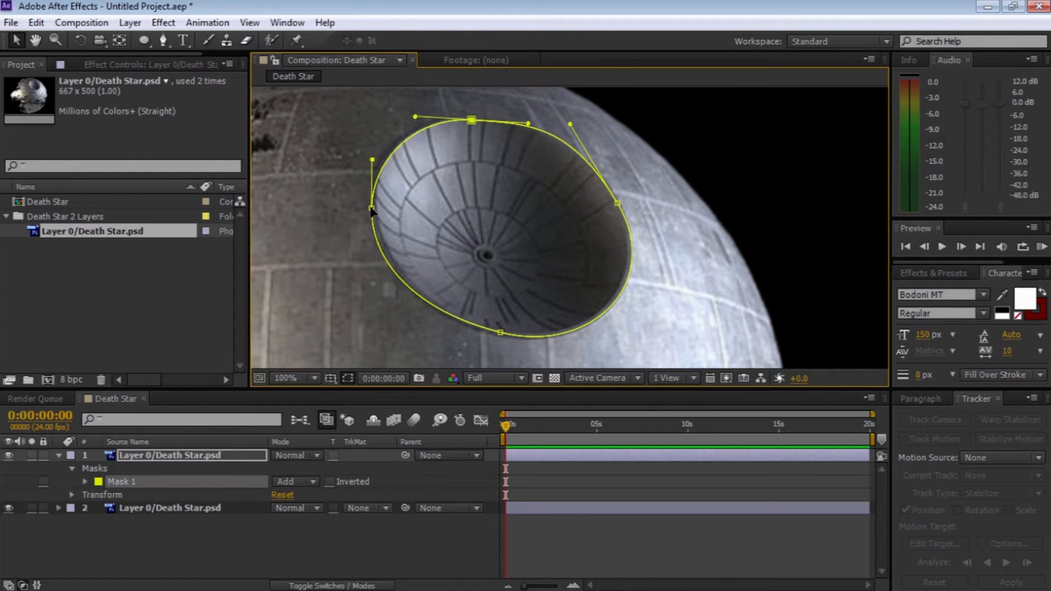
drag(372, 209, 378, 206)
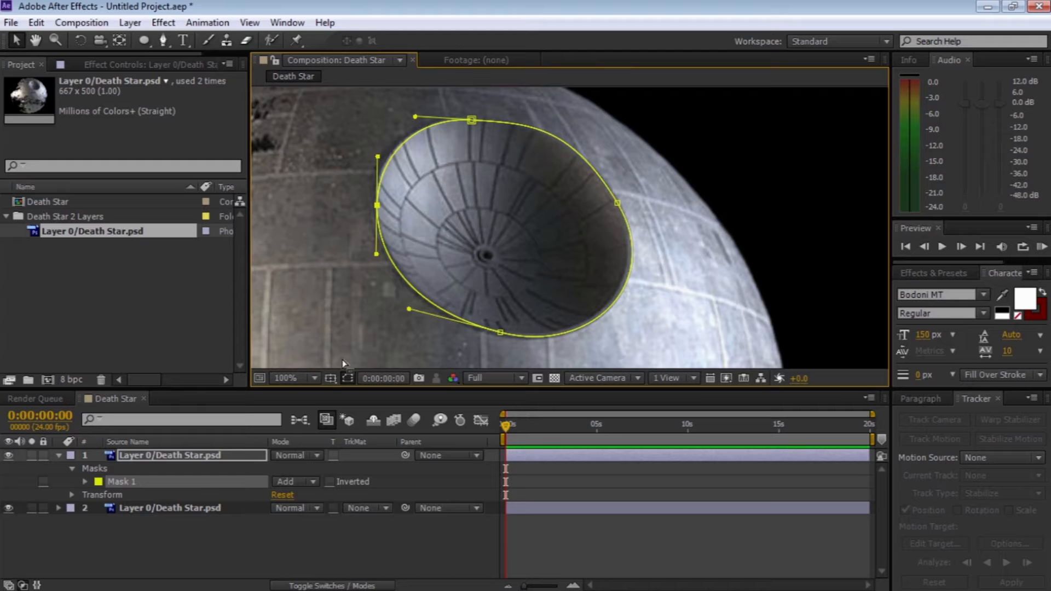
Step: Hide the lower Death Star layer and set the dish mask's feather to 5 pixels
click(164, 535)
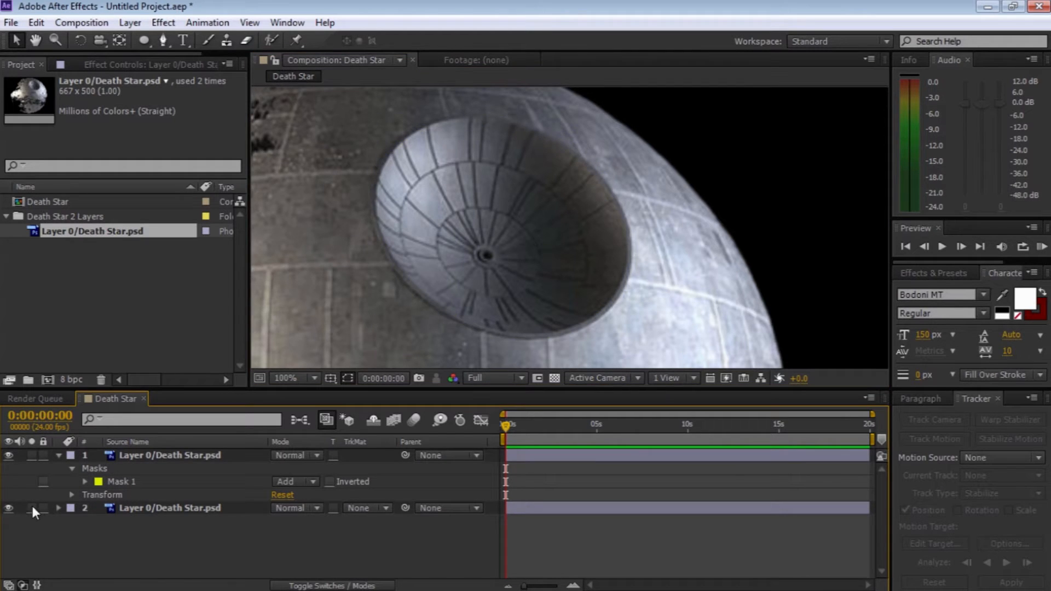
click(8, 509)
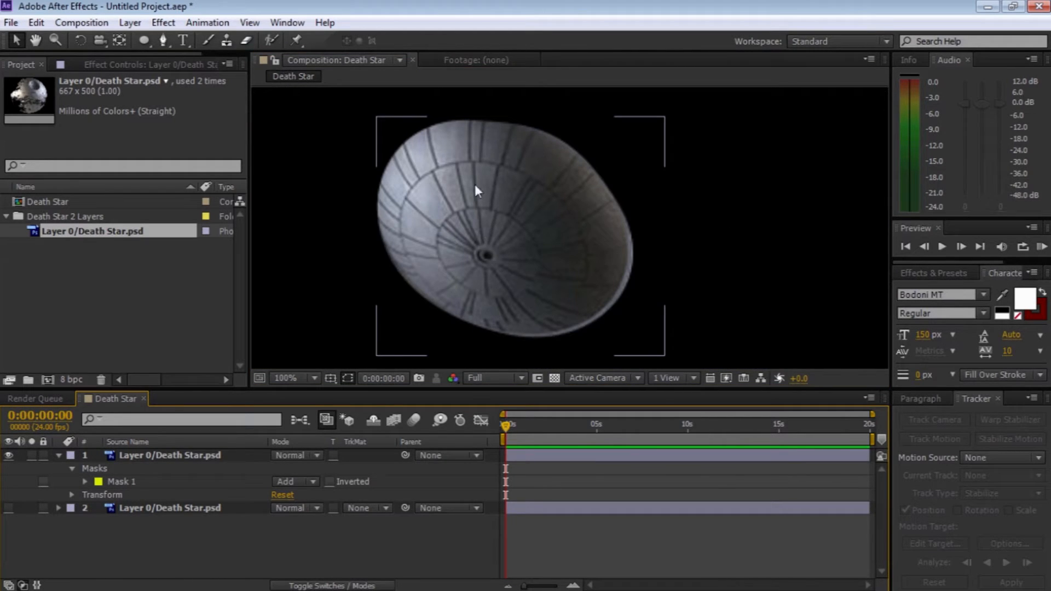
click(132, 454)
key(m)
key(m)
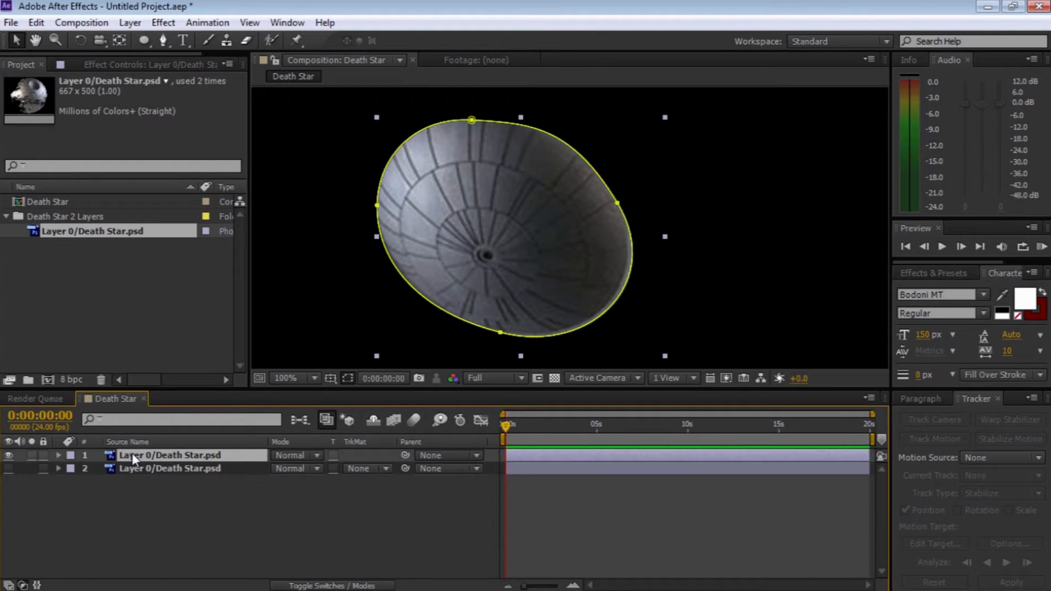
key(m)
key(m)
click(309, 495)
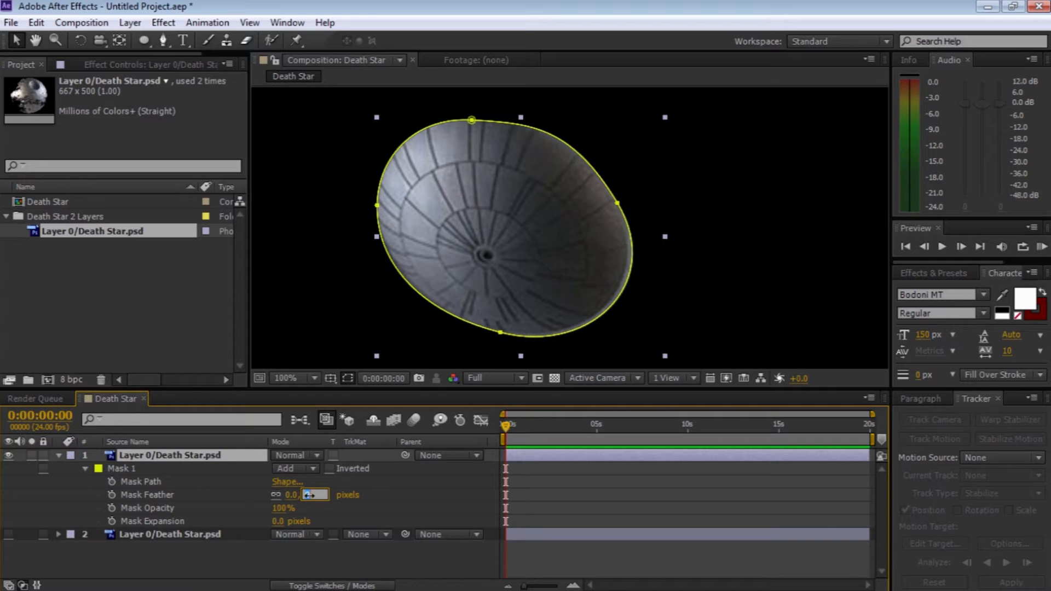
click(372, 496)
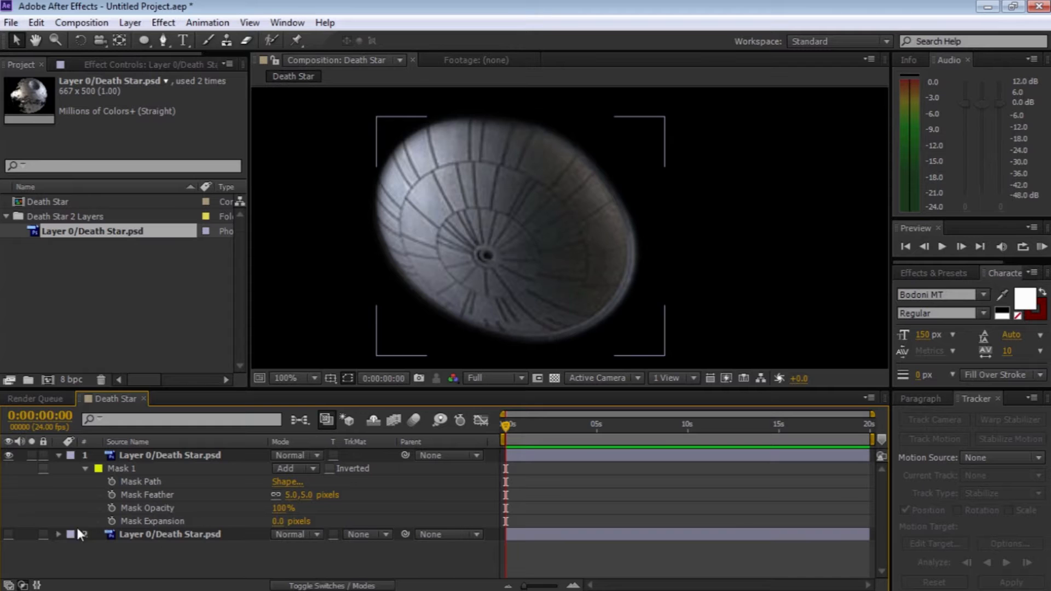
Step: Show the lower Death Star layer again and collapse the upper layer's mask properties
click(8, 534)
click(57, 456)
click(58, 456)
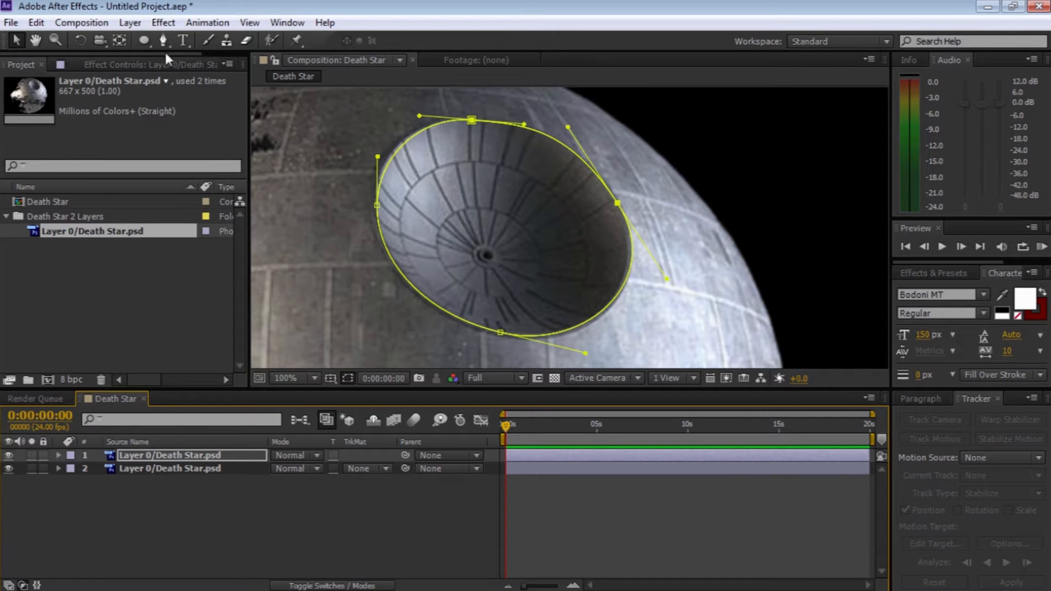
Step: Apply a Curves effect to the masked dish layer and raise its Green channel slightly for a green tint
click(163, 23)
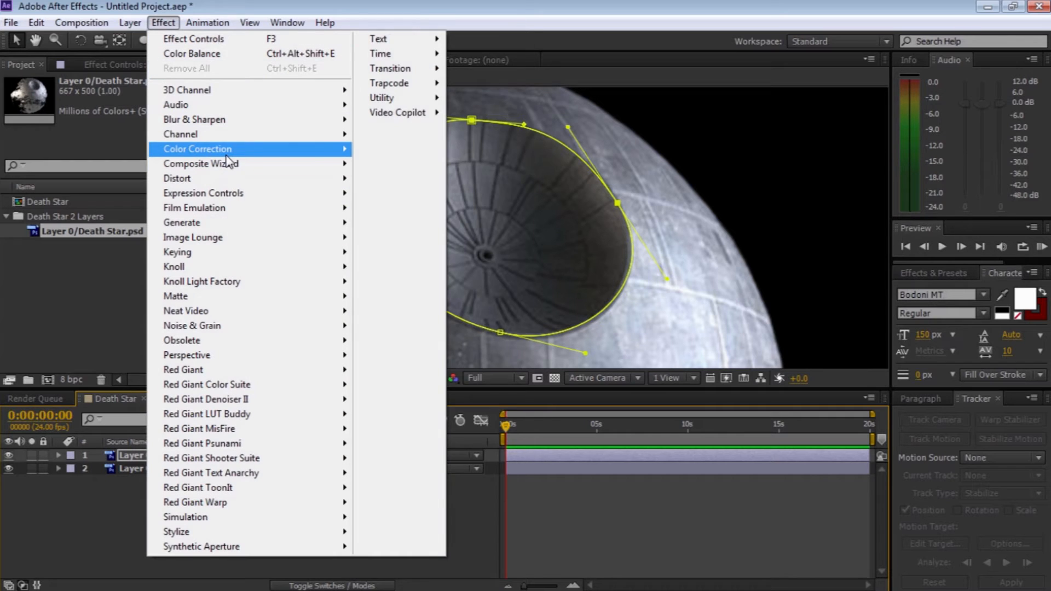
mouse_move(230, 150)
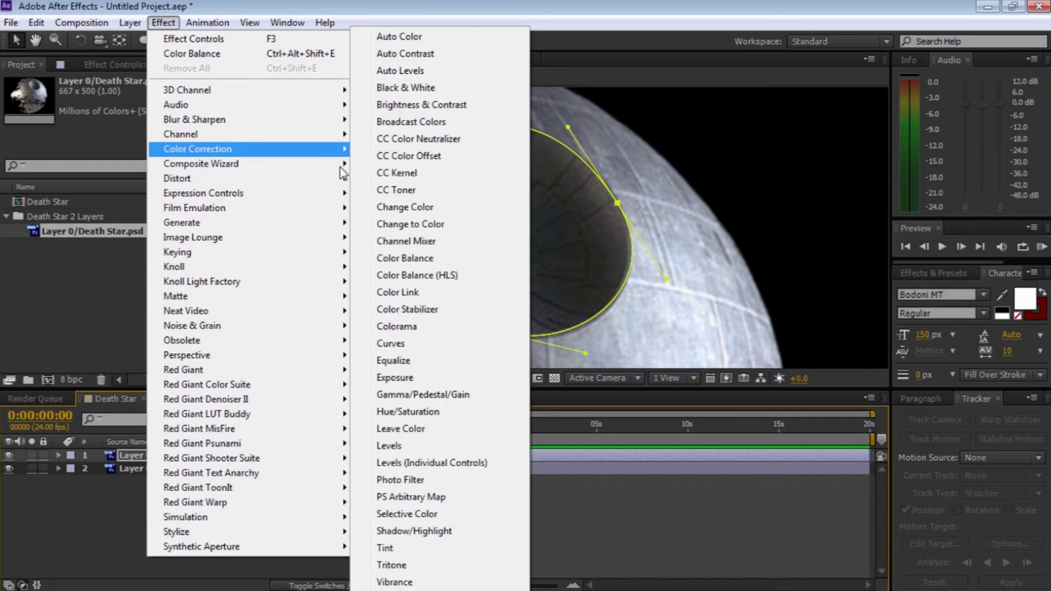
click(399, 345)
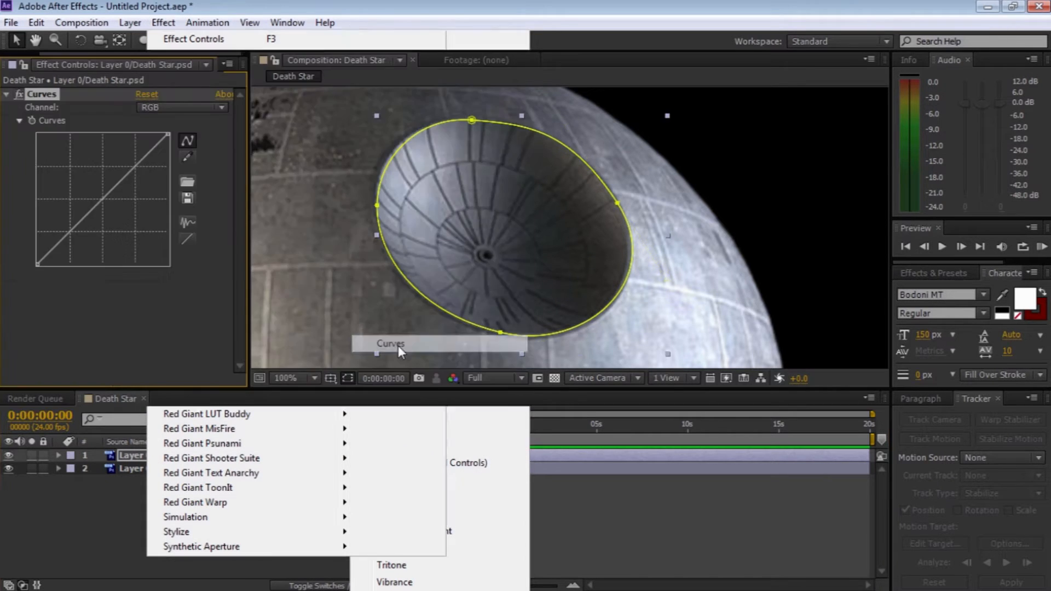
click(178, 107)
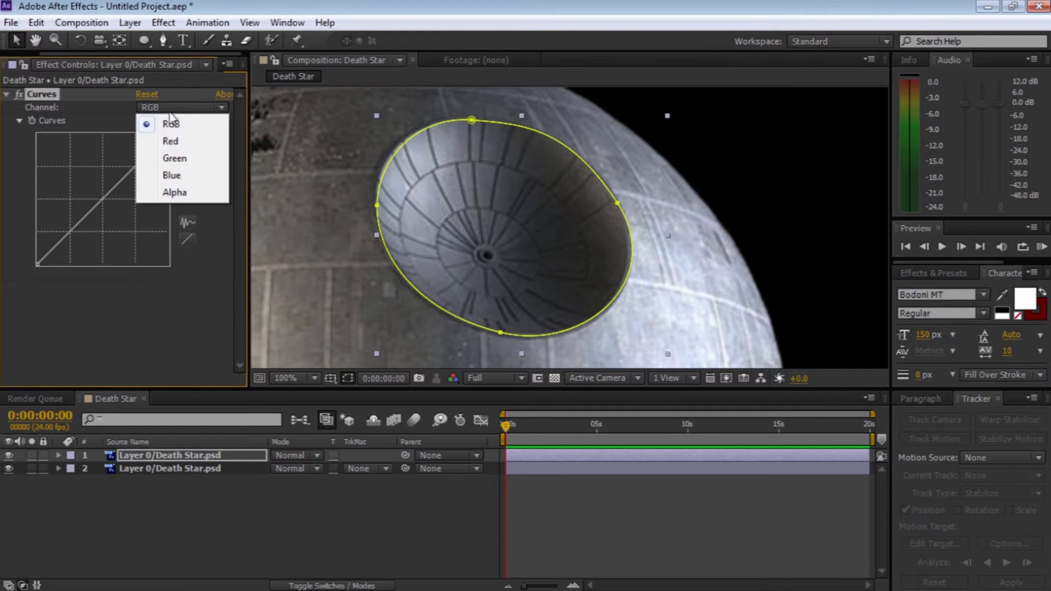
click(164, 156)
mouse_move(100, 201)
mouse_down()
mouse_move(98, 192)
mouse_move(82, 210)
mouse_up()
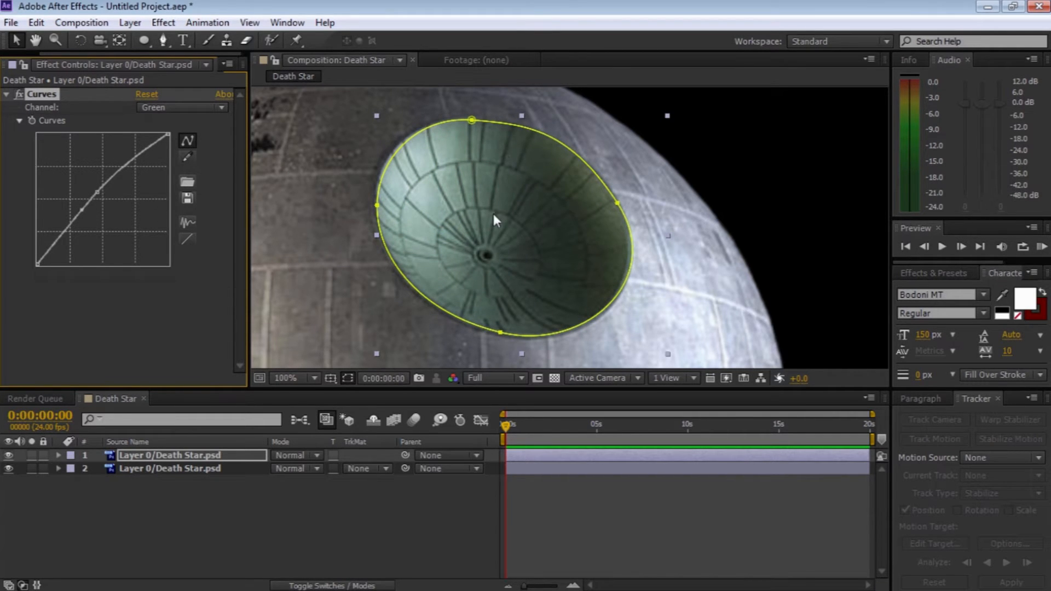
click(7, 94)
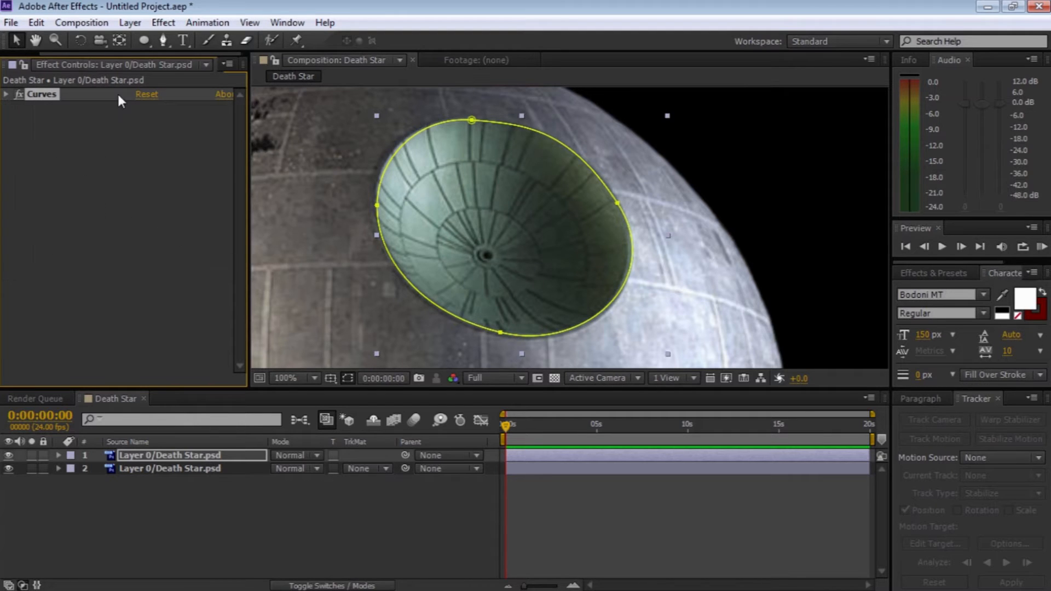
Step: Apply a Glow effect to the masked dish layer with Glow Radius 1.0 and Glow Threshold 77.6%
click(164, 23)
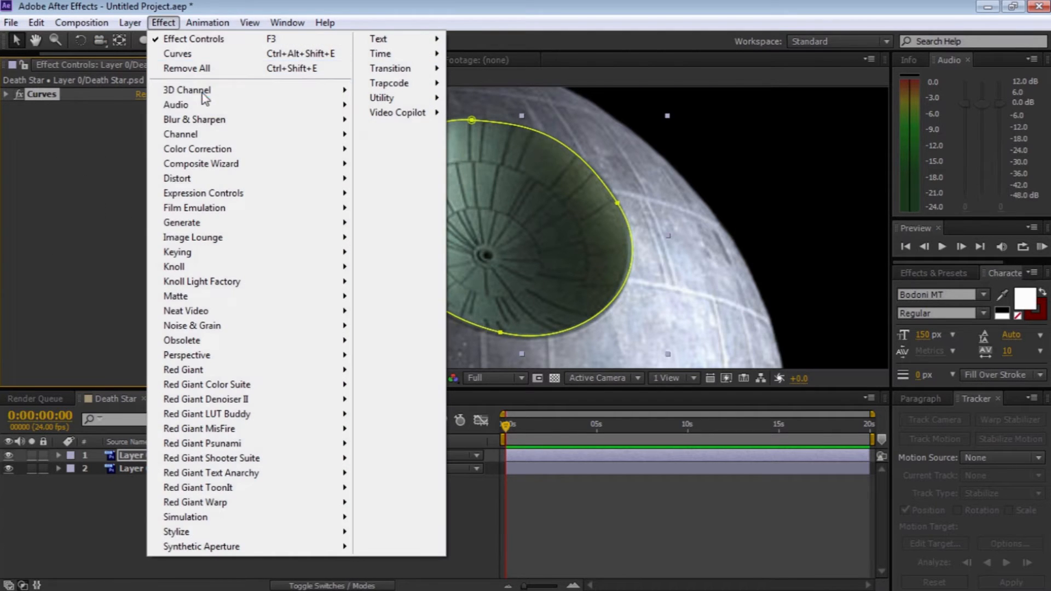
mouse_move(200, 533)
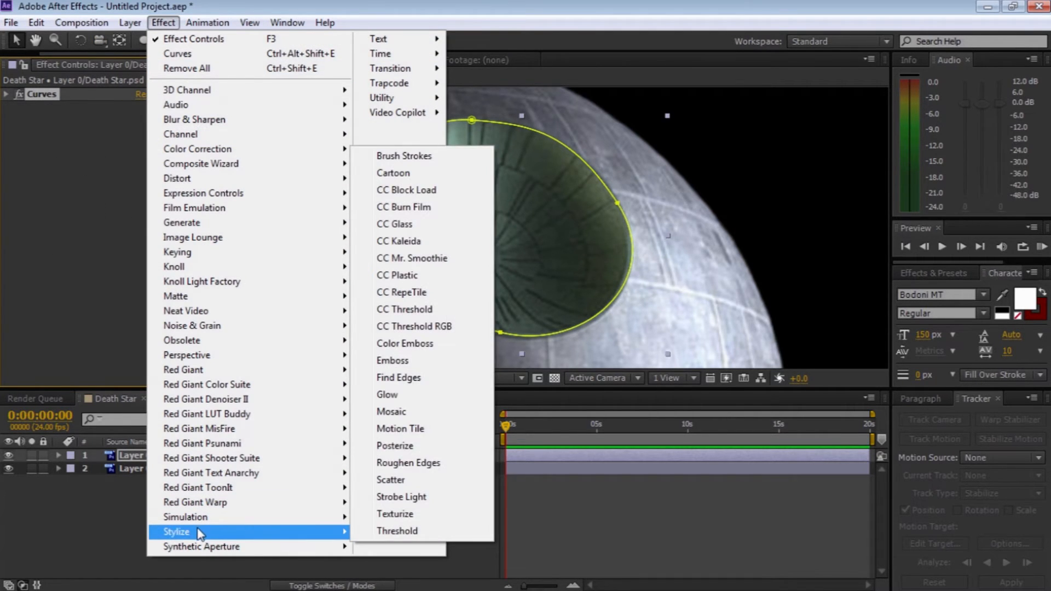
click(403, 395)
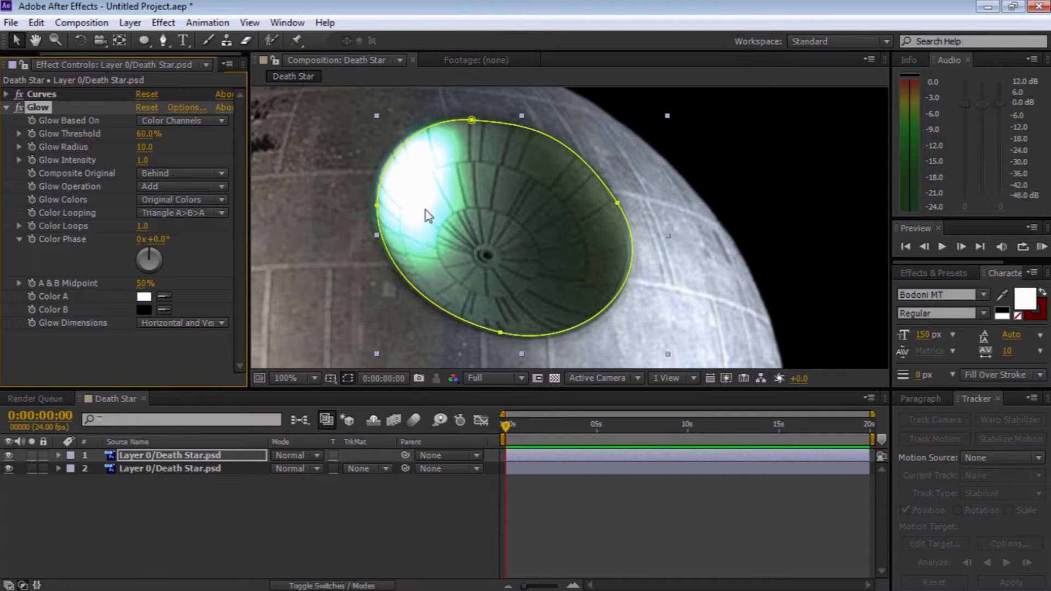
mouse_move(145, 147)
mouse_down()
mouse_move(158, 148)
mouse_move(137, 148)
mouse_up()
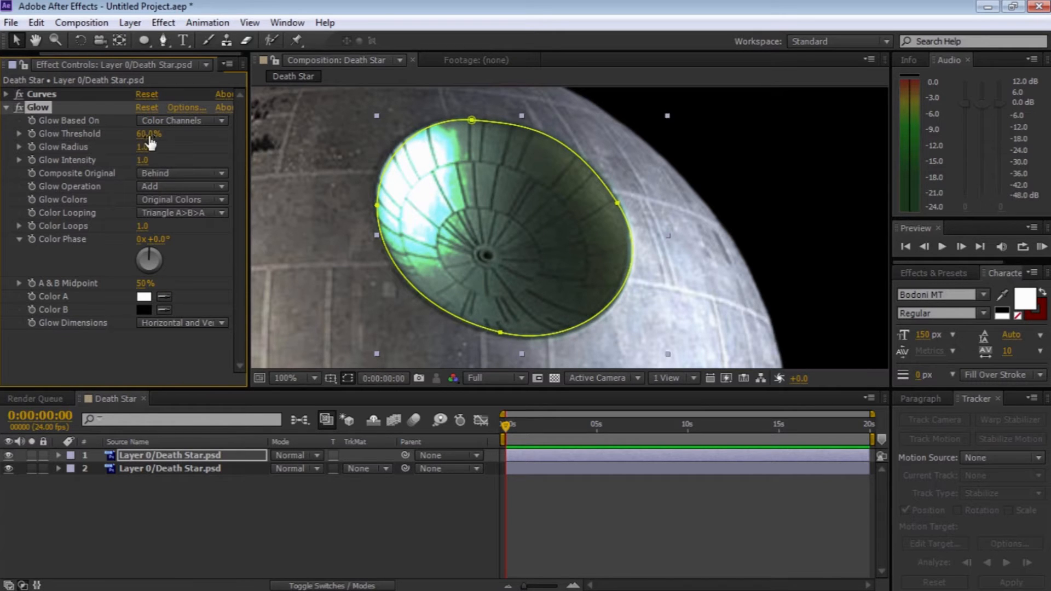
drag(147, 135, 186, 133)
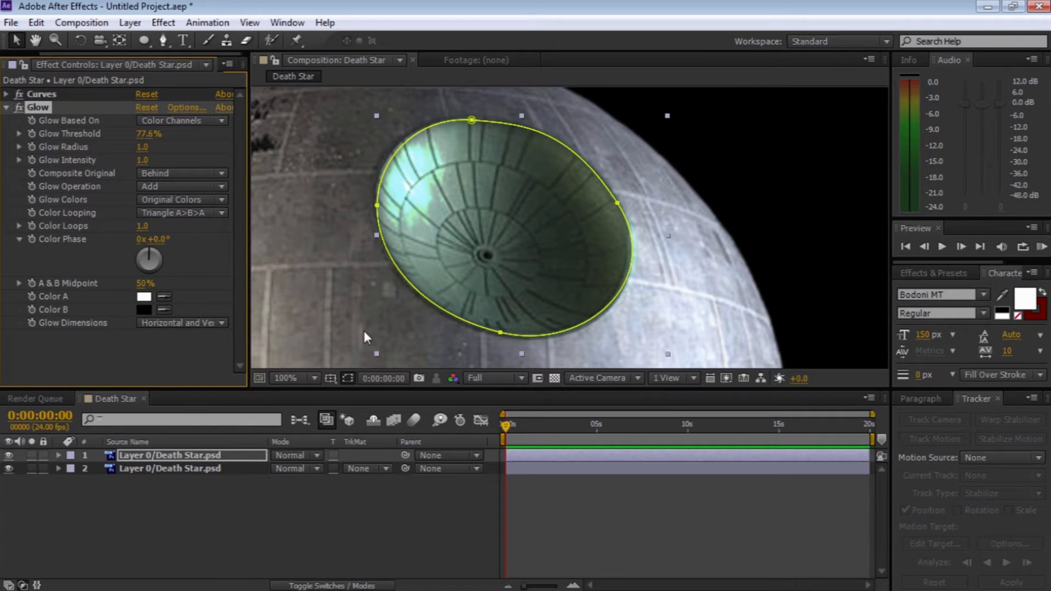
Step: Deselect the masked dish layer and hide it so only the full Death Star layer shows
click(314, 377)
click(336, 112)
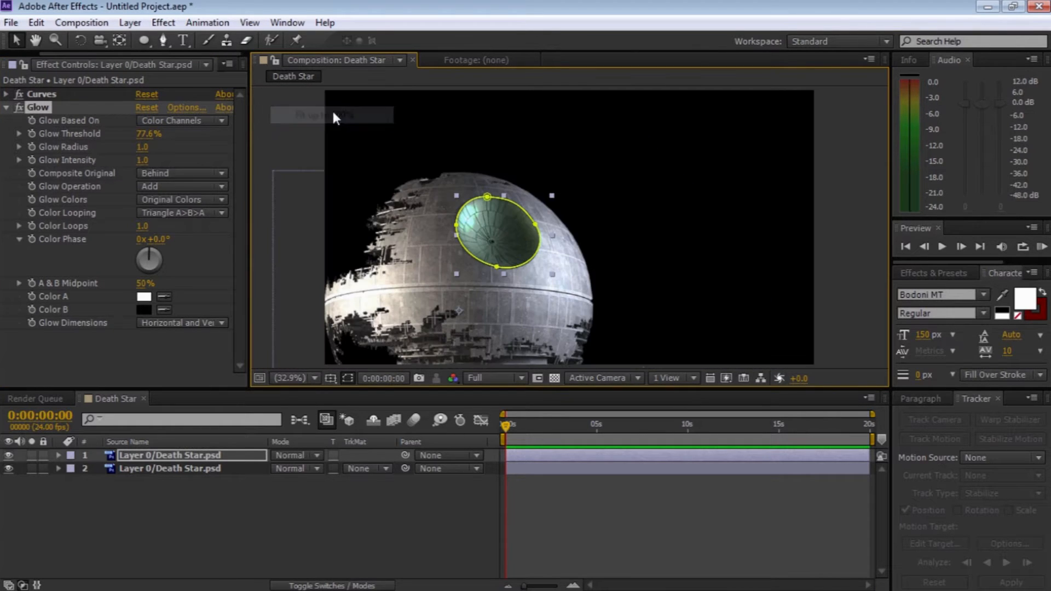
click(301, 126)
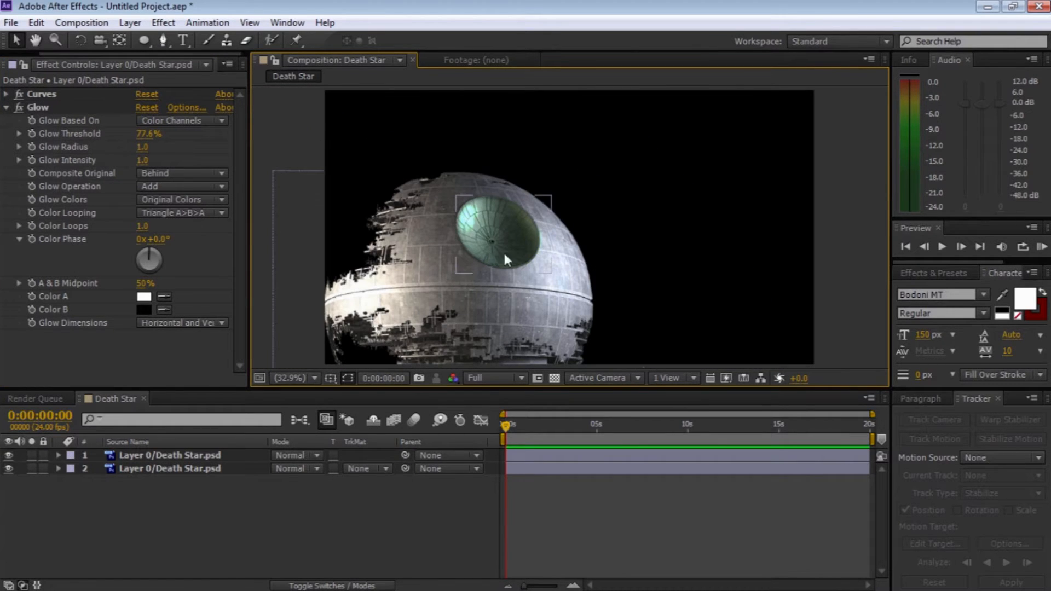
click(9, 455)
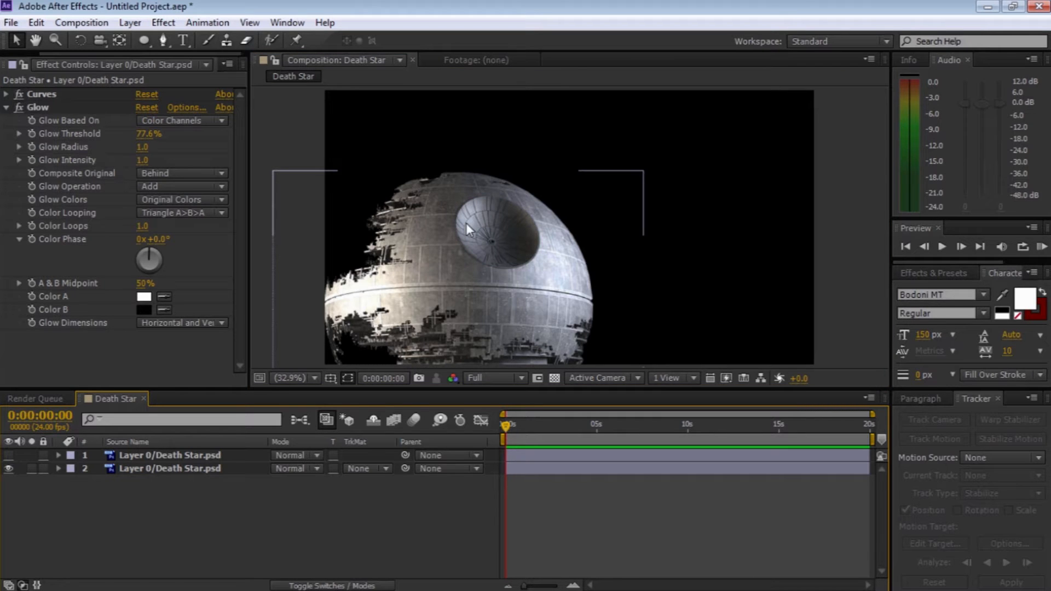
Step: Create a white 1920 x 1080 px solid layer named Stars
click(132, 23)
mouse_move(182, 34)
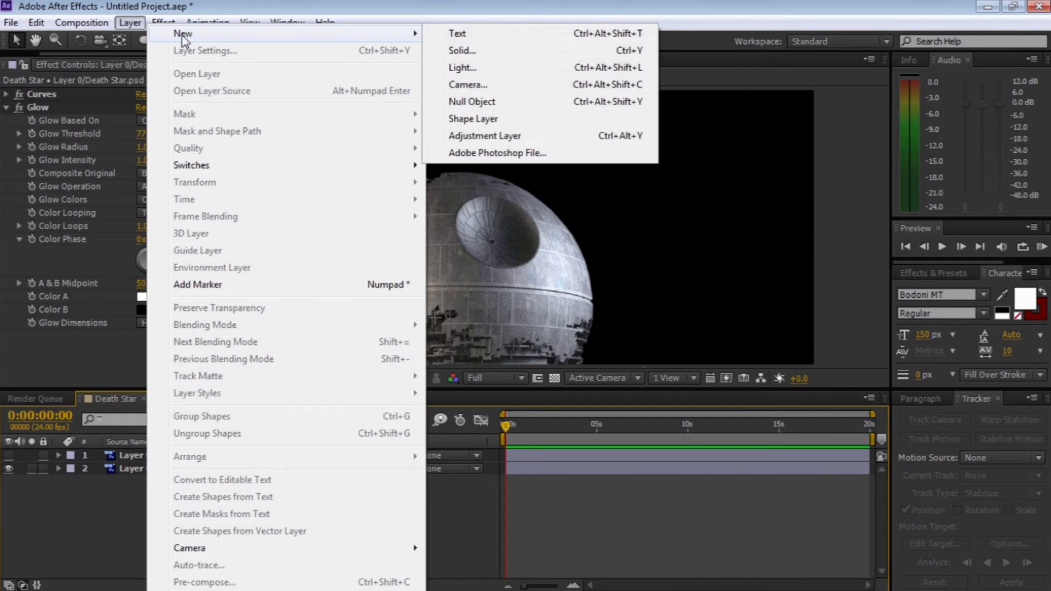
click(508, 48)
text(Stars)
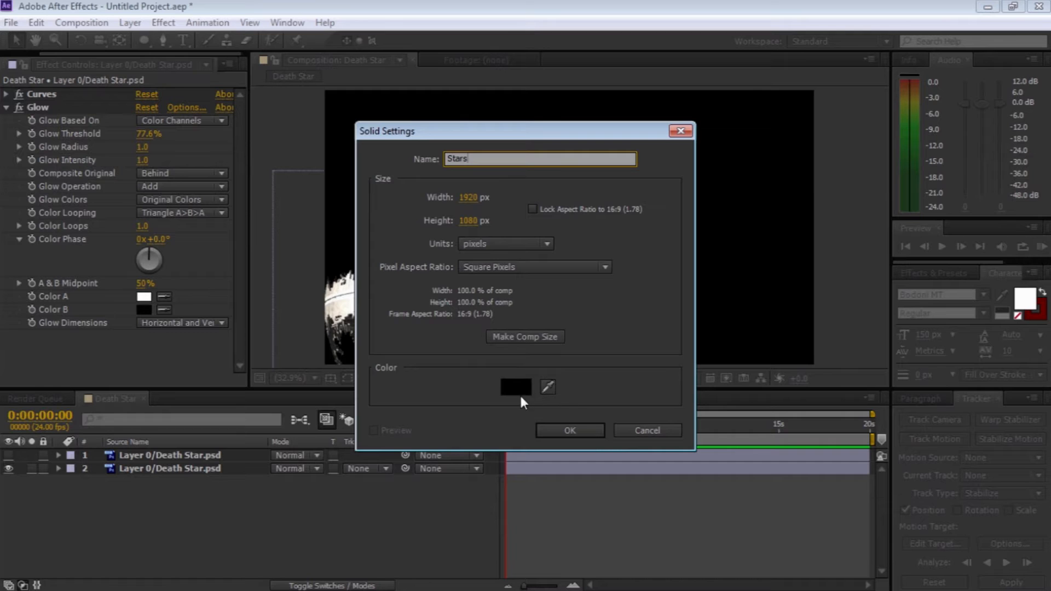
click(517, 386)
drag(467, 328, 309, 158)
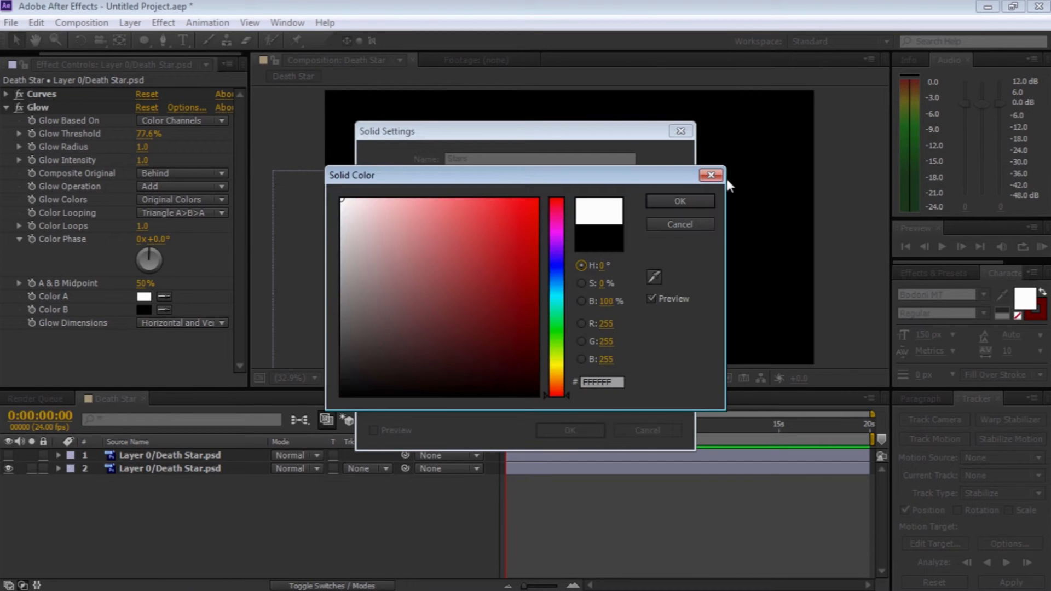
click(696, 201)
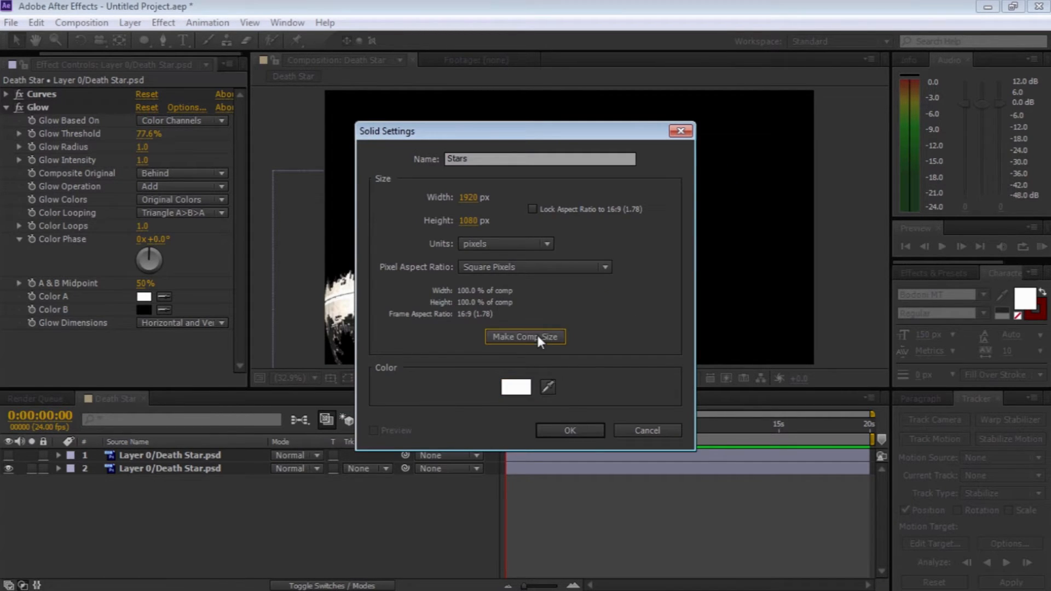
click(579, 428)
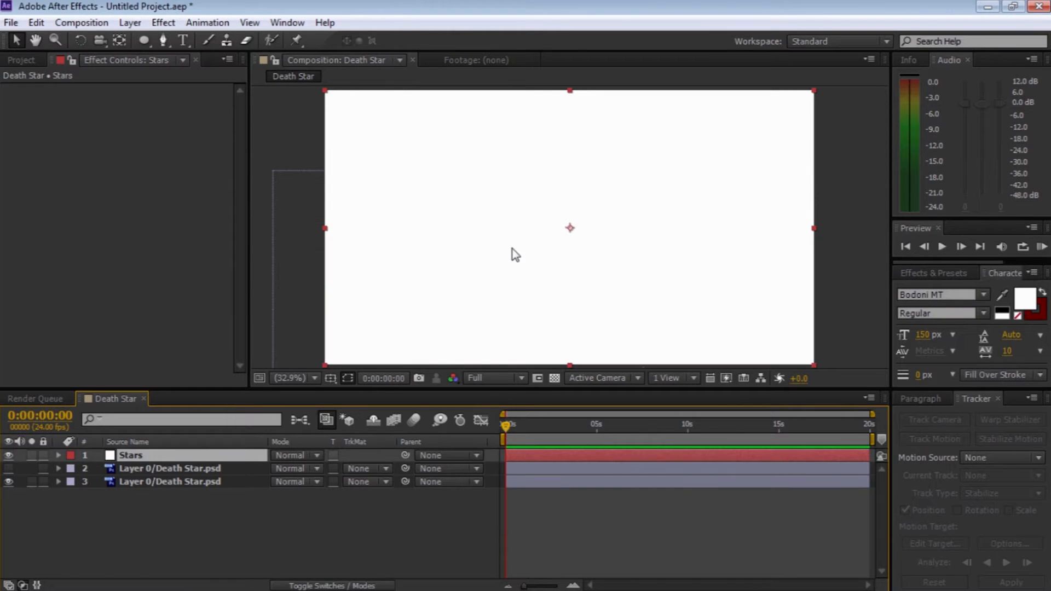
Step: Apply the CC Star Burst effect to the Stars solid and preview the moving star field
click(163, 22)
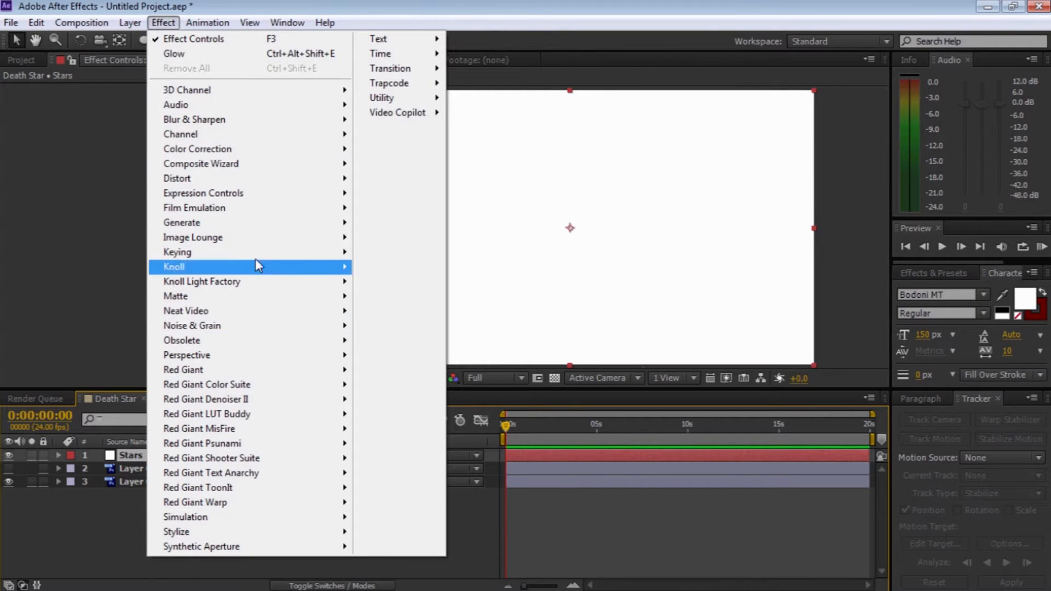
mouse_move(248, 518)
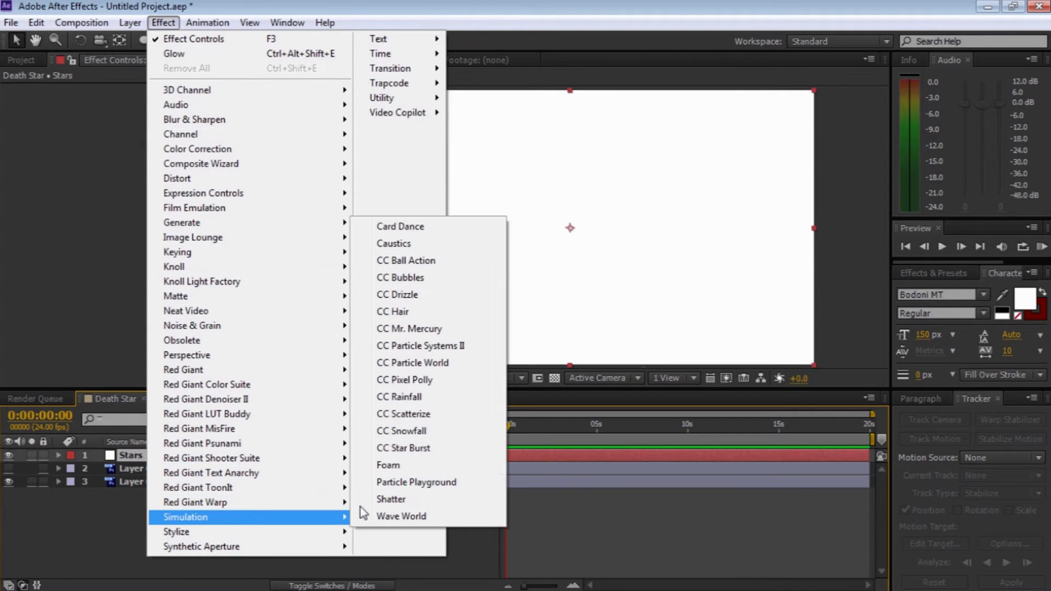
click(439, 447)
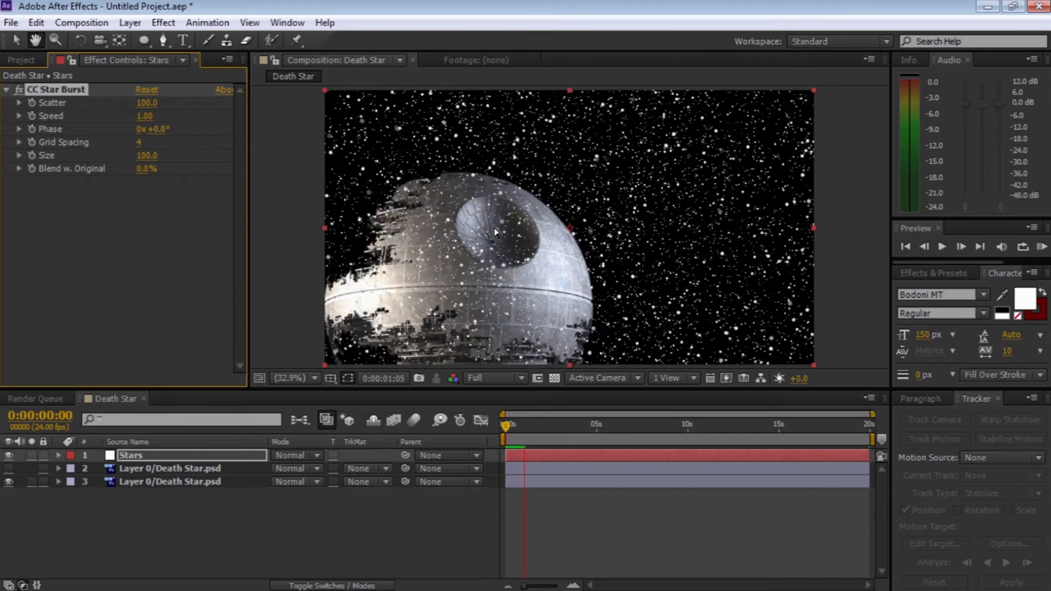
key(space)
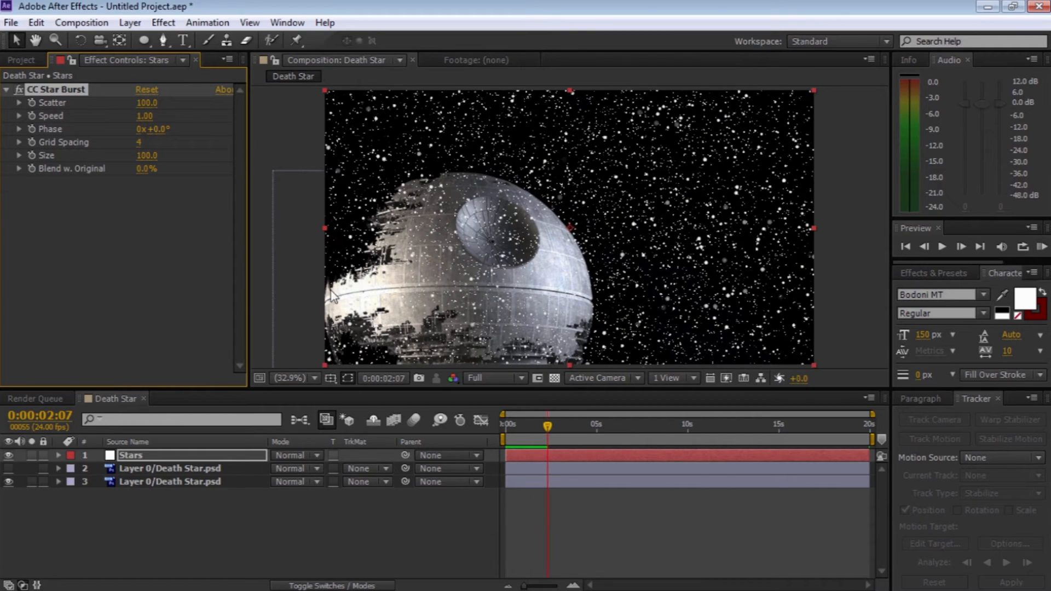
Step: Move the Stars layer beneath both Death Star layers, preview it and return to the first frame
drag(135, 451, 115, 486)
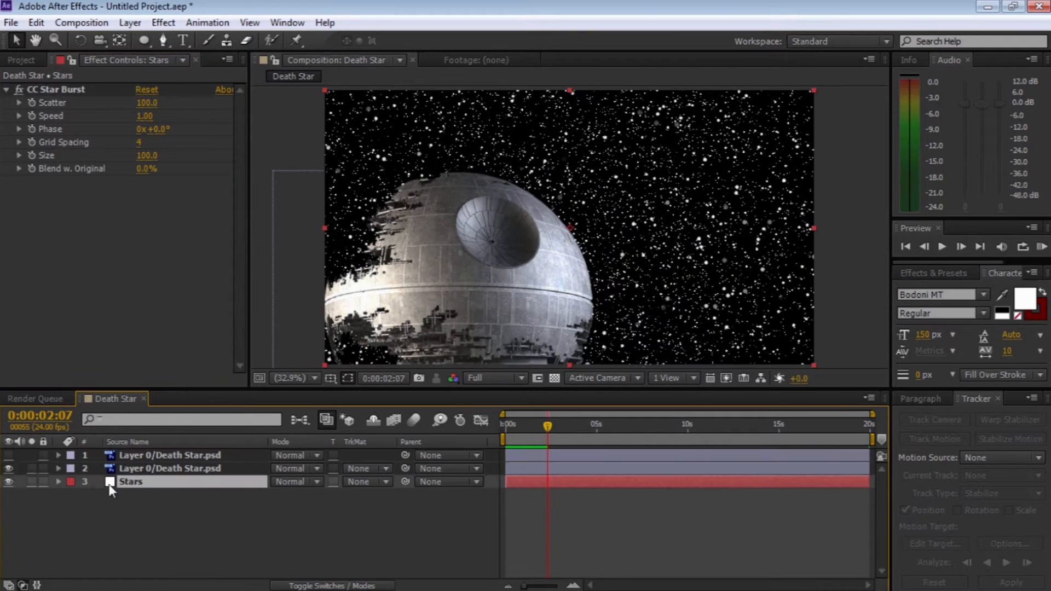
key(space)
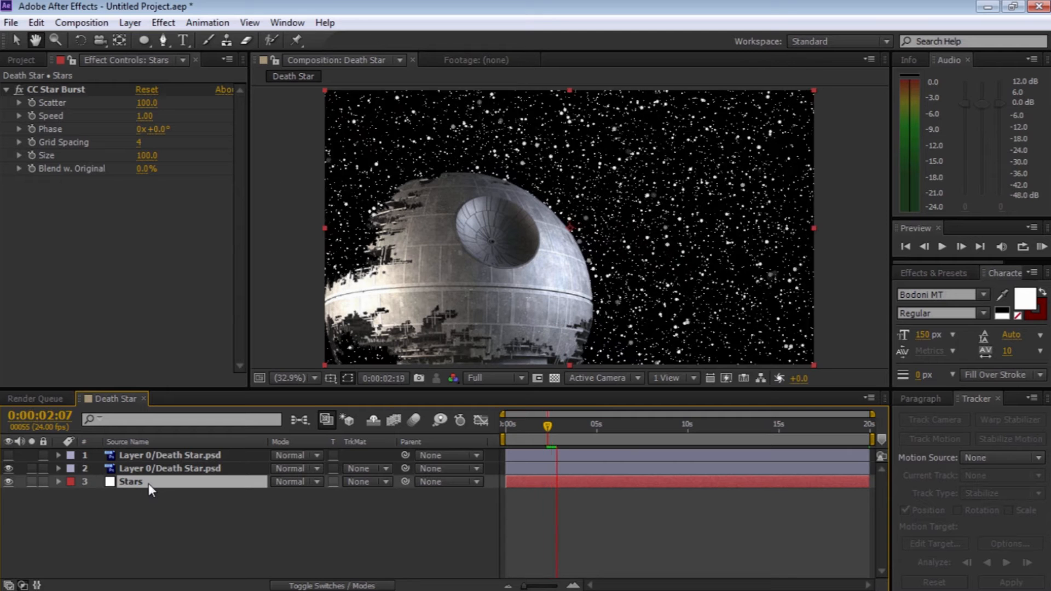
key(Home)
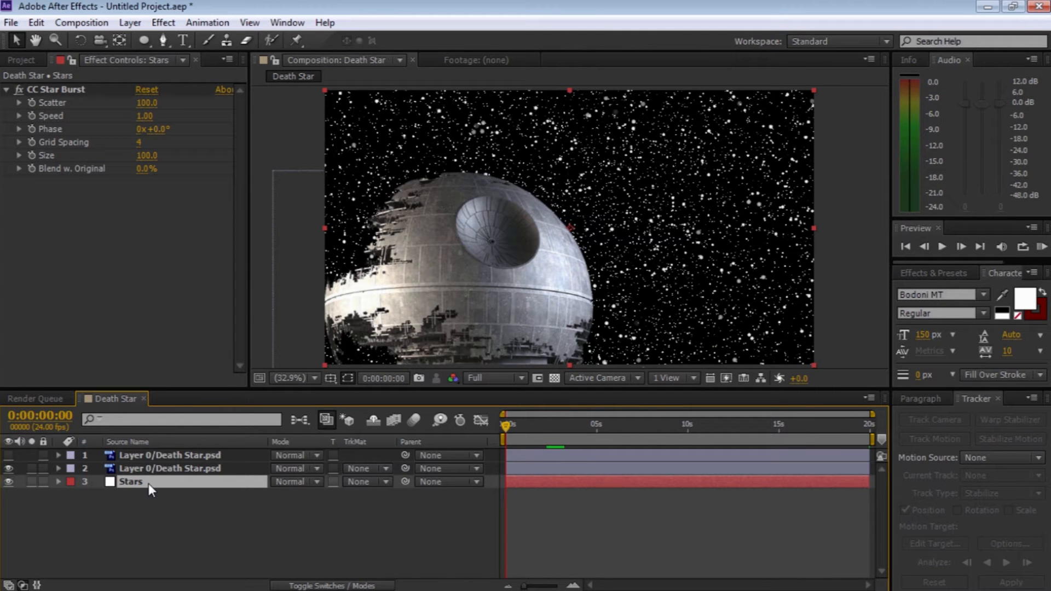
Step: Set the star burst's Scatter to 300 and preview the sparser star field
drag(147, 108, 306, 104)
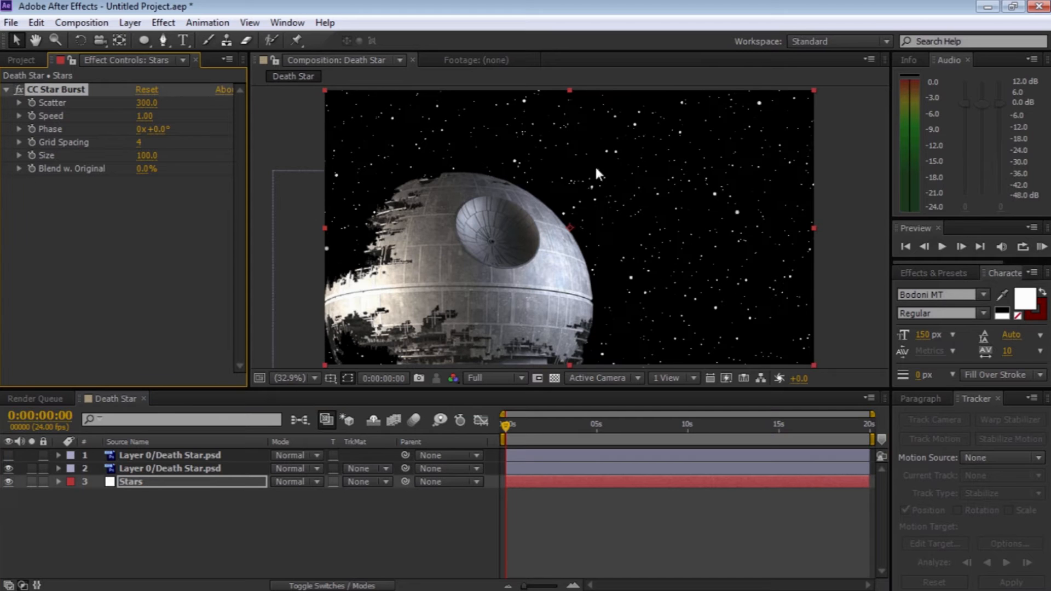
key(space)
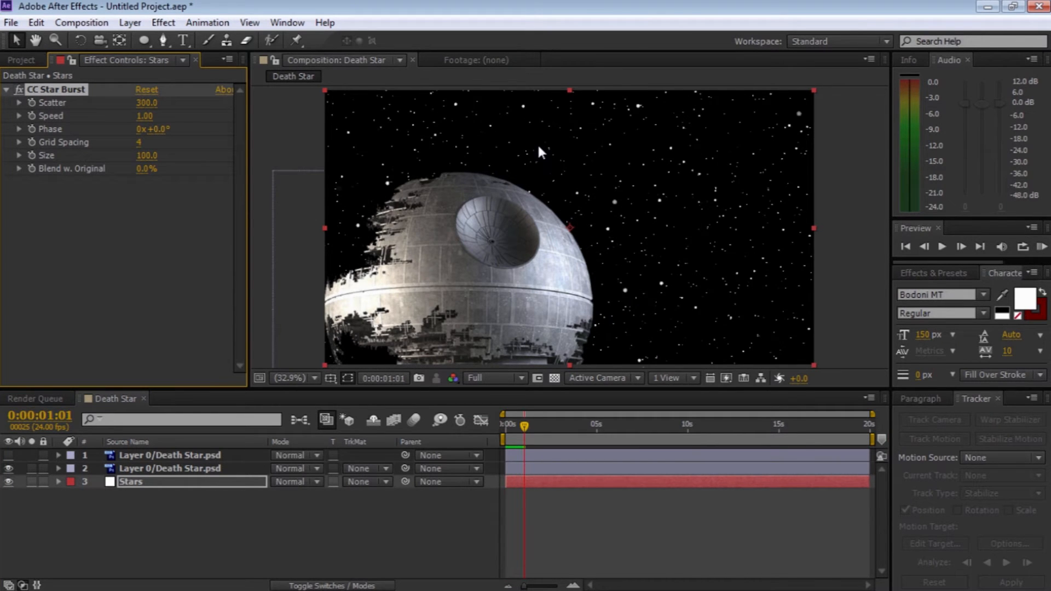
key(space)
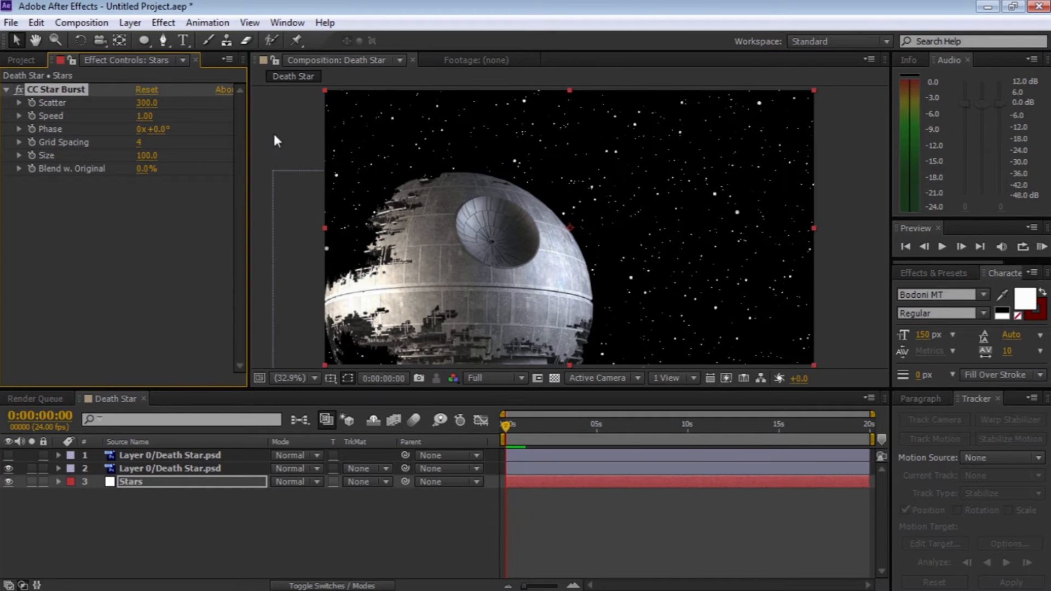
Step: Set the star burst's Speed to 0 and play the composition to check the stars
click(145, 116)
text(0)
key(Return)
key(space)
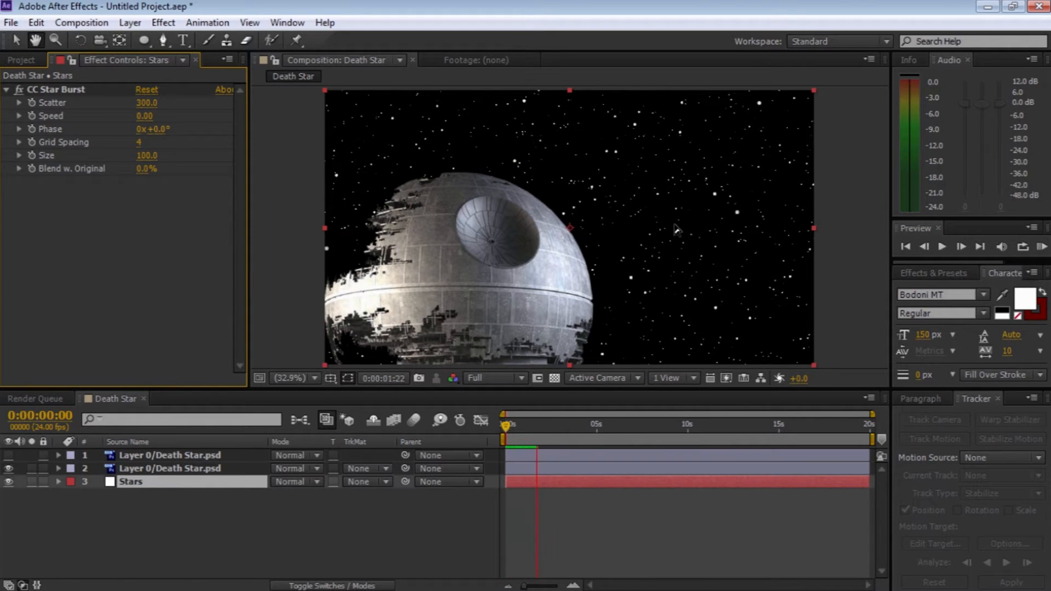
key(space)
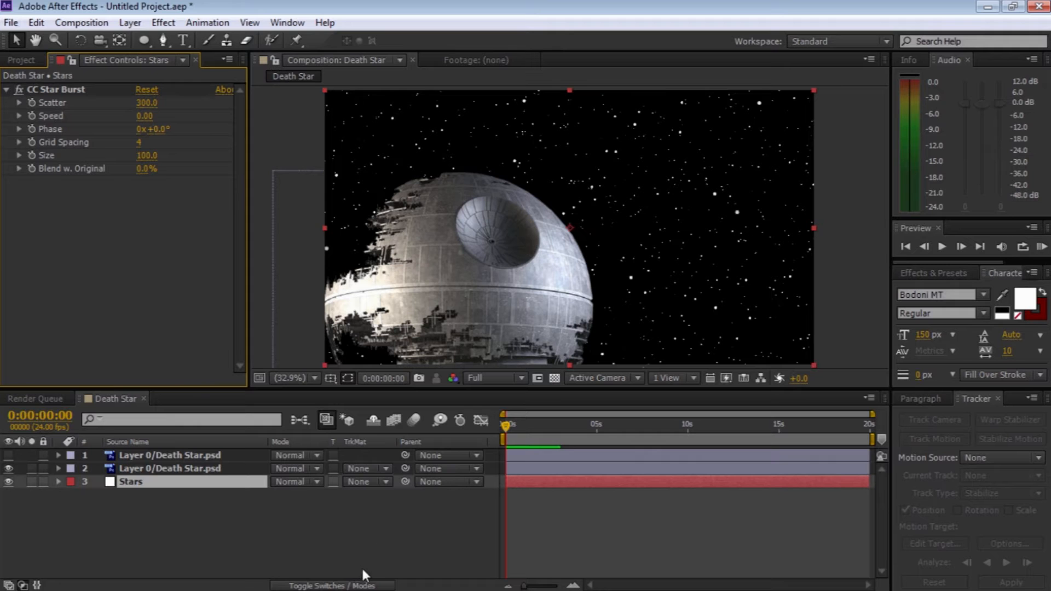
Step: Show the layer switches and make both Death Star layers 3D, leaving Stars 2D
click(364, 586)
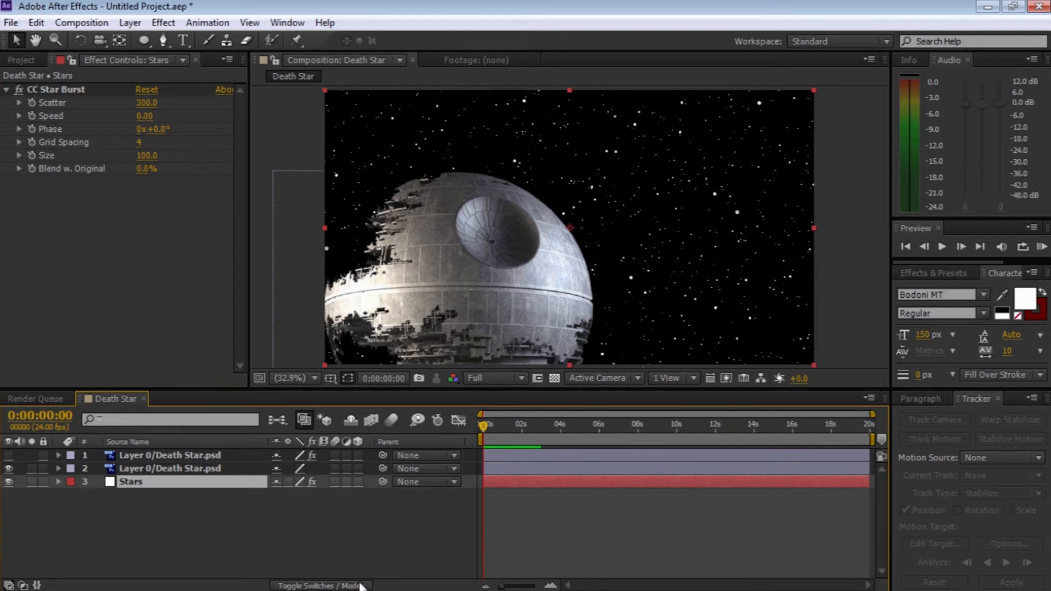
click(358, 455)
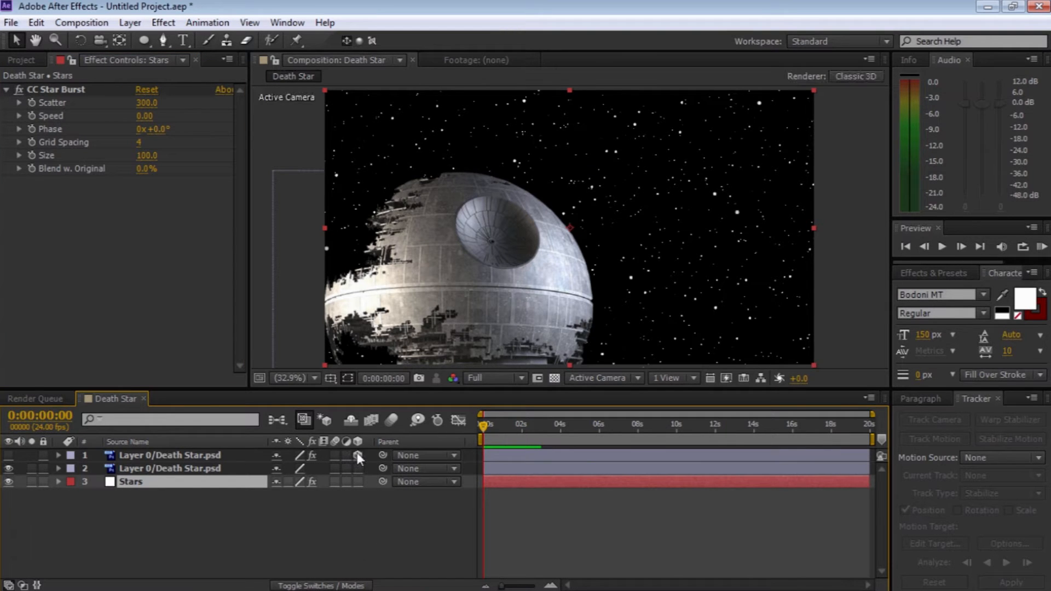
click(357, 468)
Step: Add a white Spot light named Light with 78% intensity, 135° cone angle, 98% cone feather and no shadows
click(136, 25)
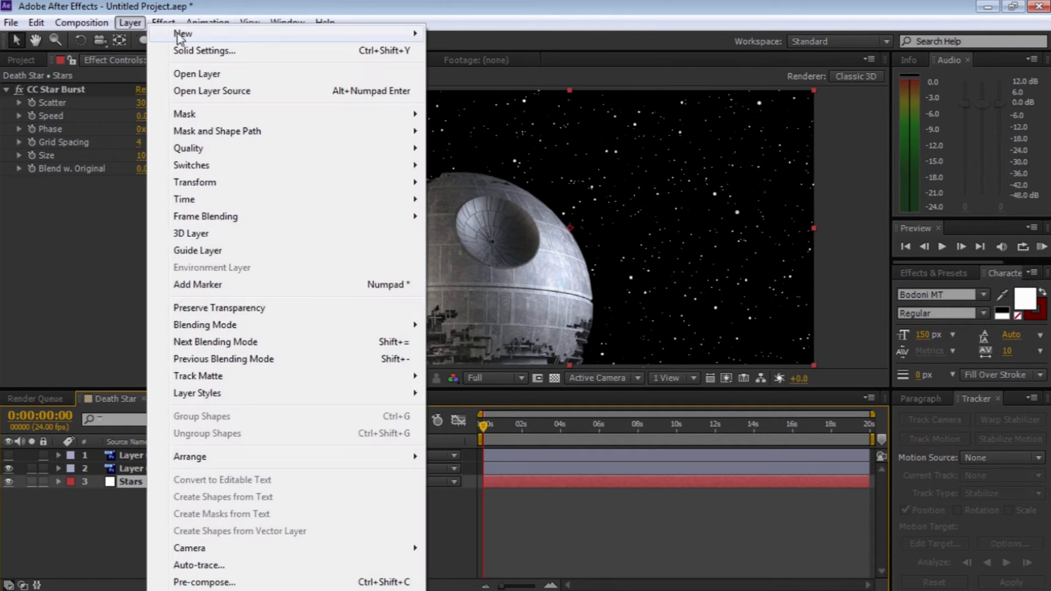
mouse_move(181, 36)
click(463, 67)
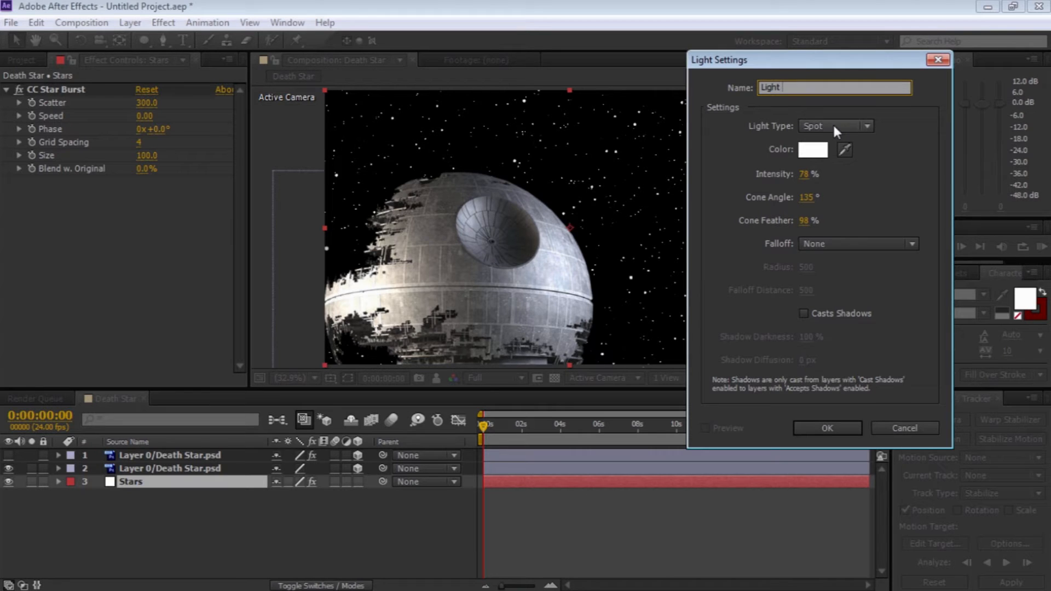
click(807, 426)
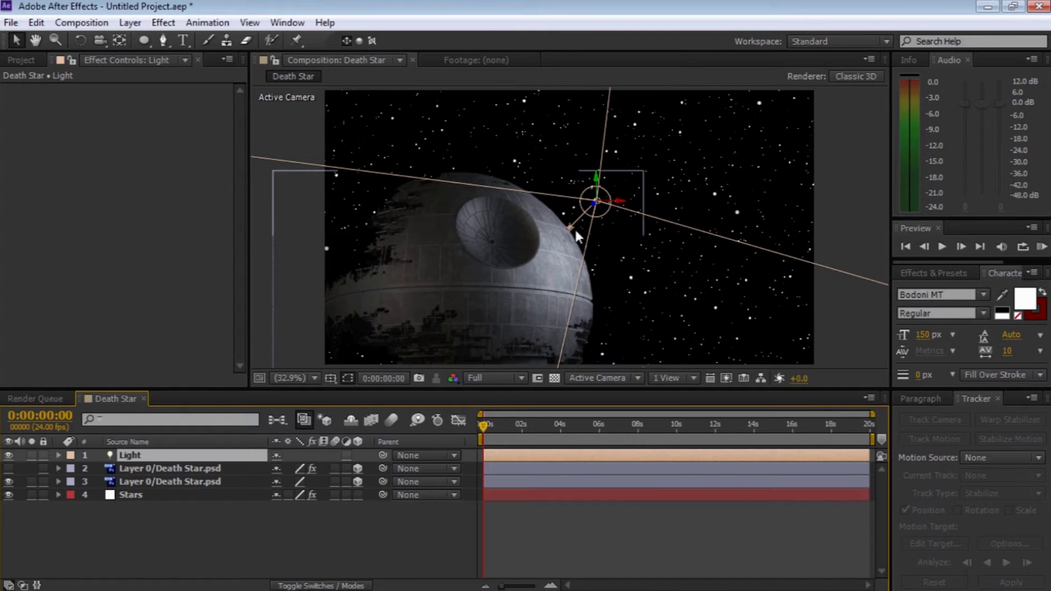
Step: Reposition the spot light to the right of the Death Star and aim its point of interest back toward the sphere's edge
drag(570, 227, 698, 207)
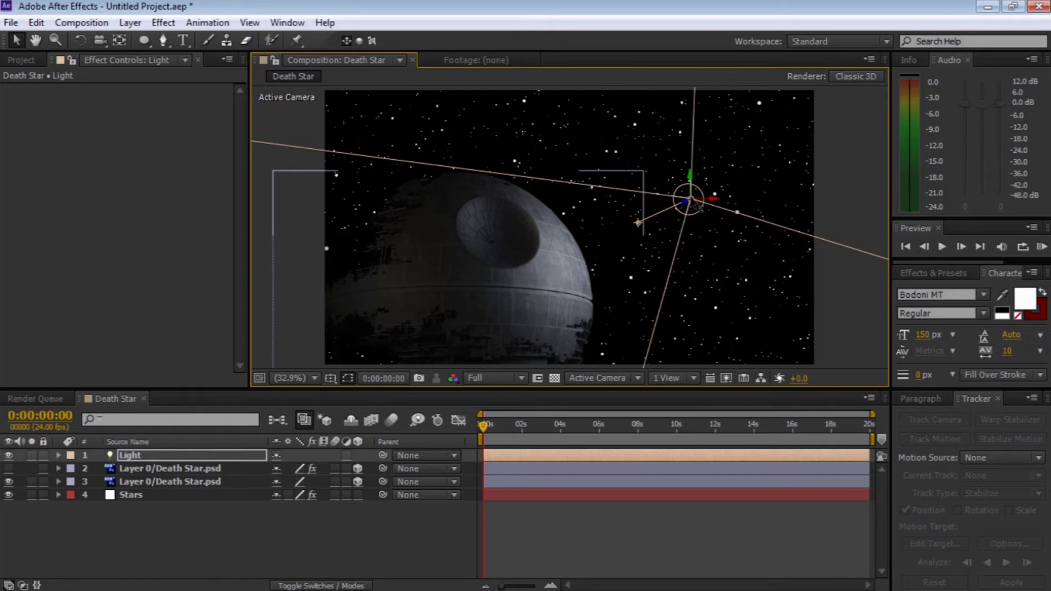
drag(638, 222, 590, 218)
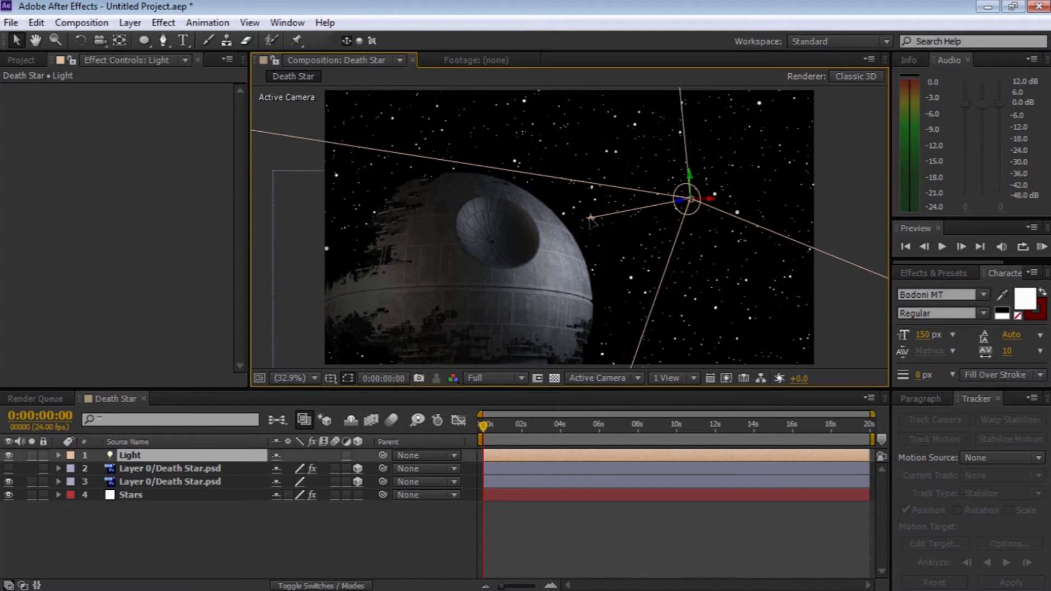
click(298, 146)
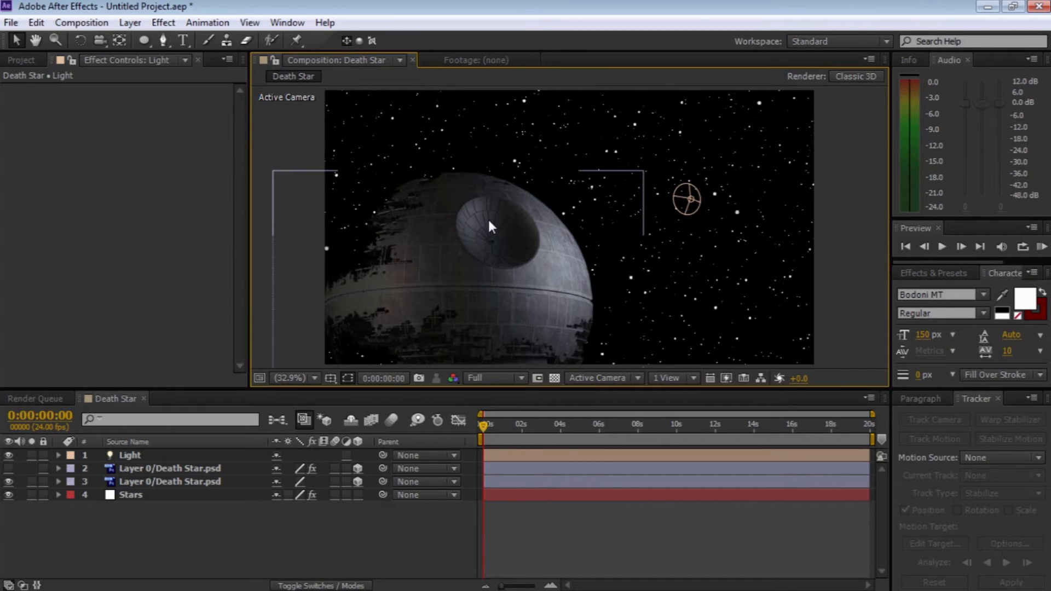
Step: Create a white comp-size solid (1920 x 1080 px) named "Spot lights"
click(130, 22)
mouse_move(219, 33)
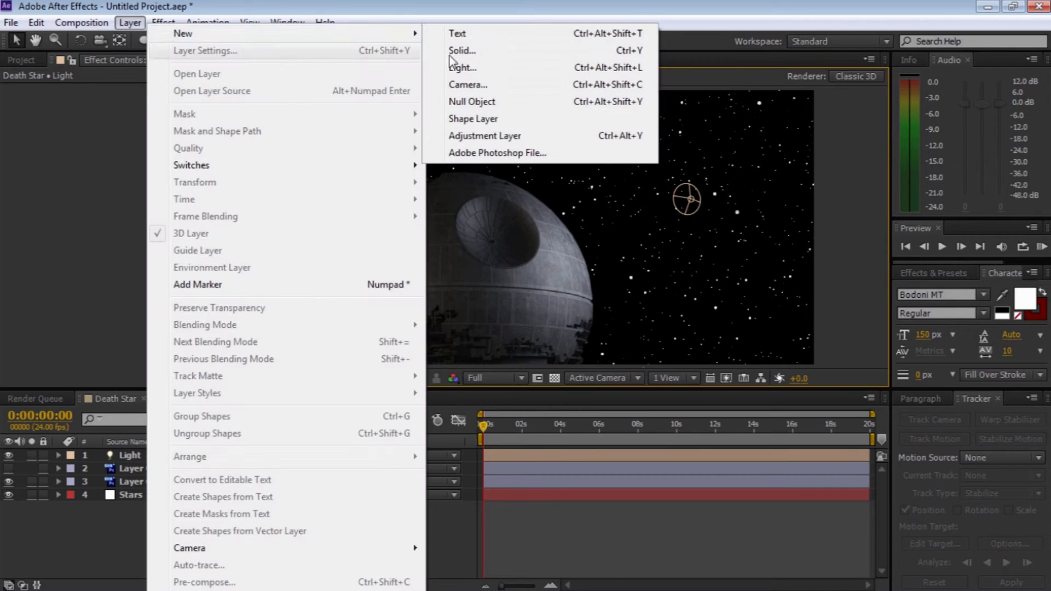
click(485, 50)
text(Spot lights)
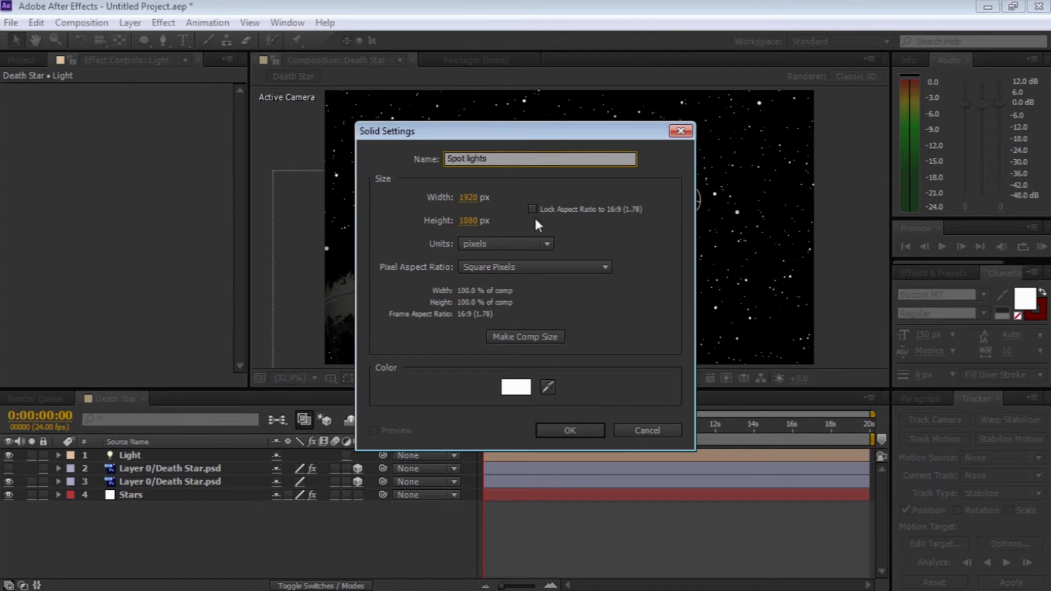
click(515, 337)
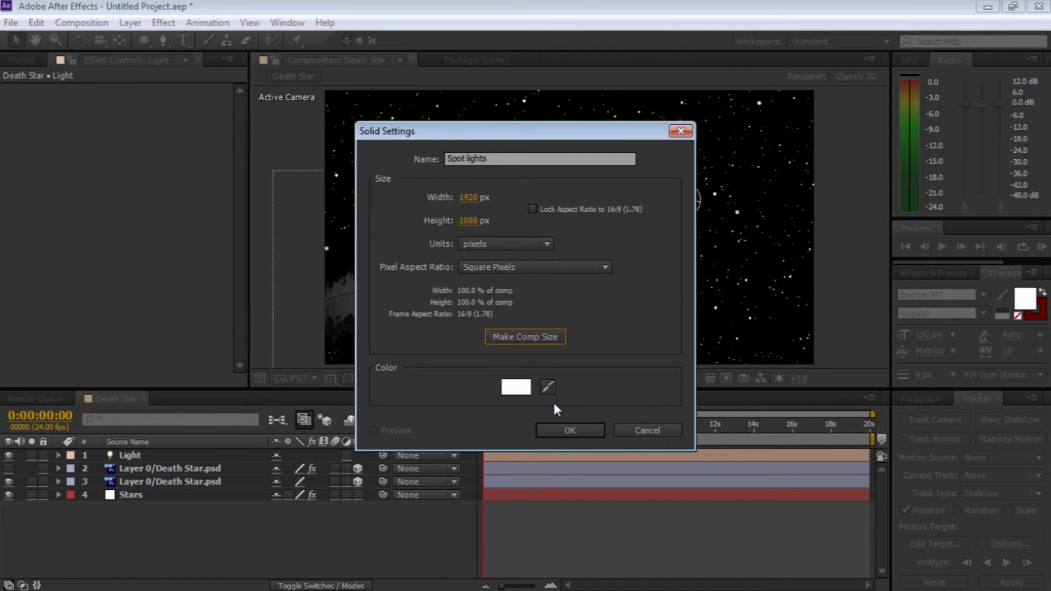
click(560, 430)
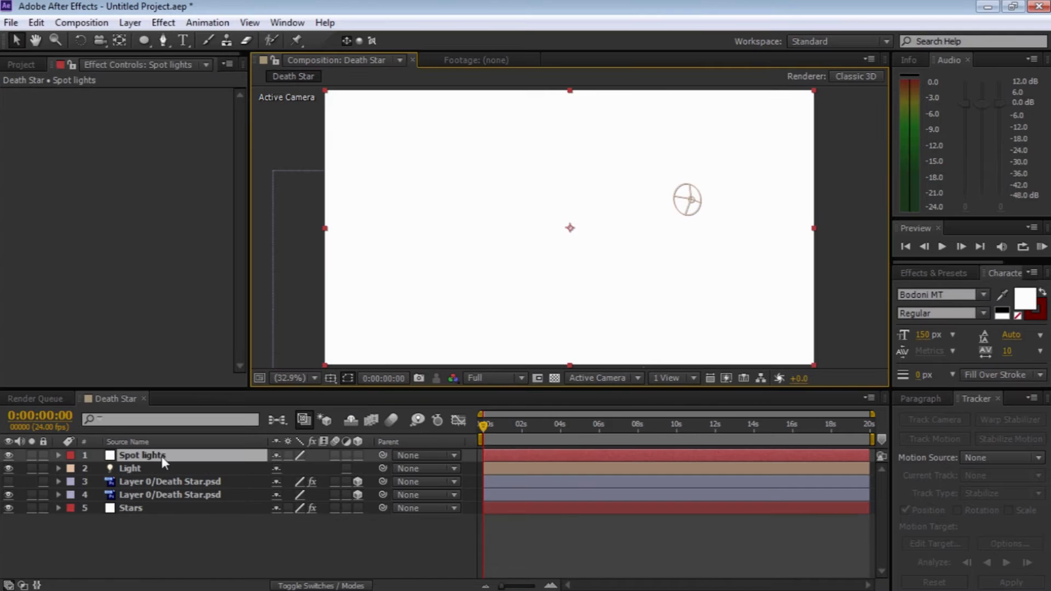
Step: Mask the Spot lights solid with a small ellipse over the Death Star's dish and hide the mask outline
click(144, 40)
drag(497, 215, 517, 235)
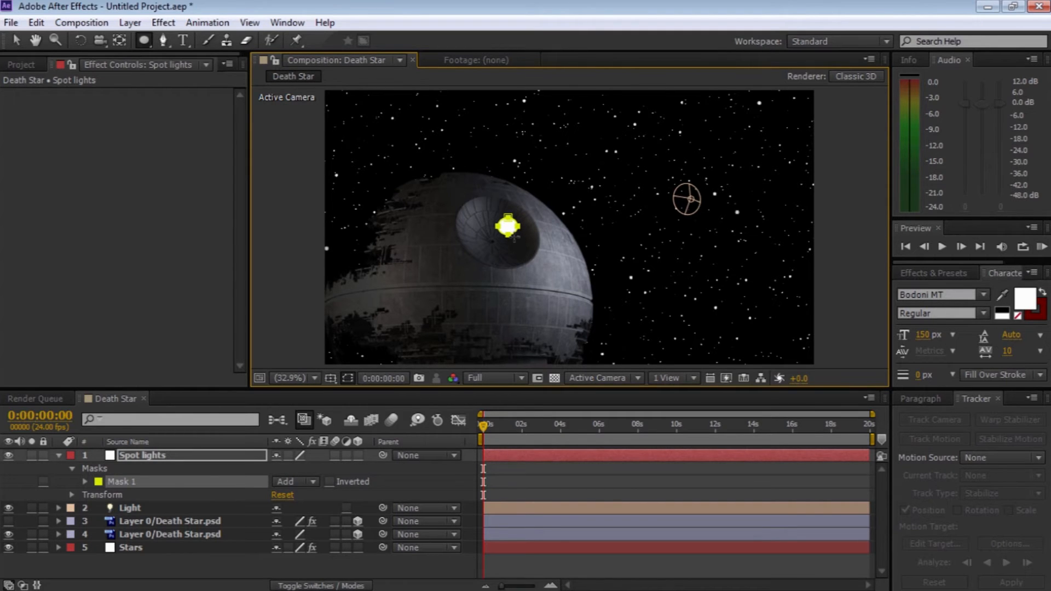
click(349, 379)
key(z)
click(513, 222)
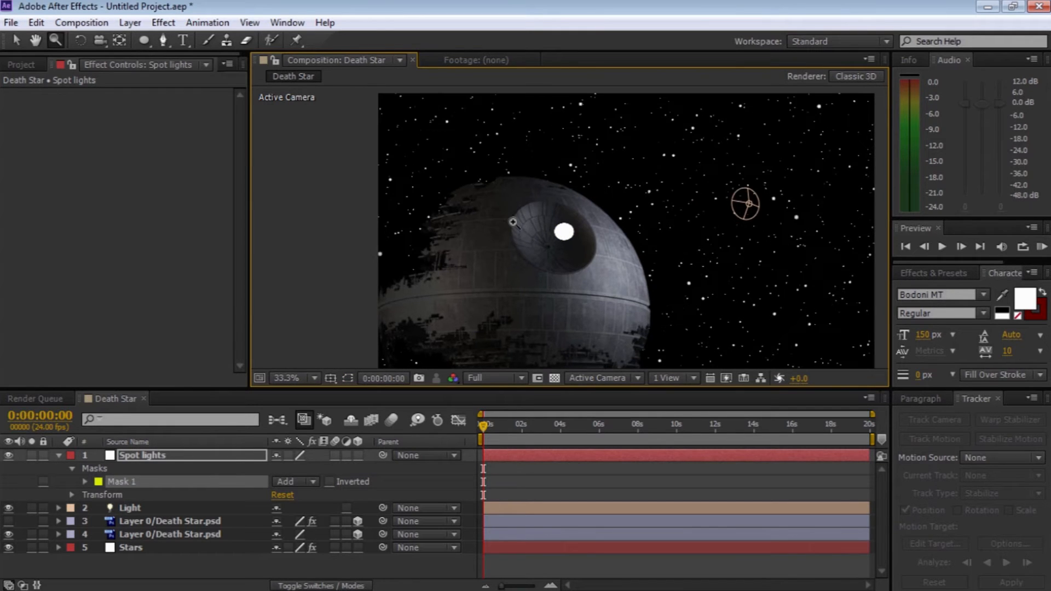
click(583, 230)
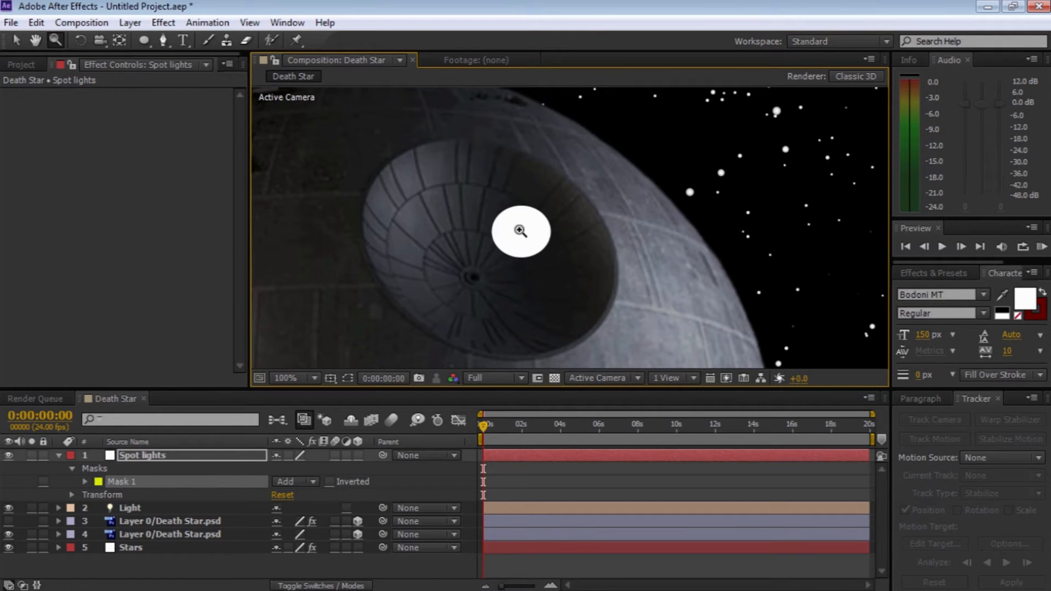
Step: Scale the Spot lights layer to 21% and position it at 868, 507 on the dish's upper-right rim
key(v)
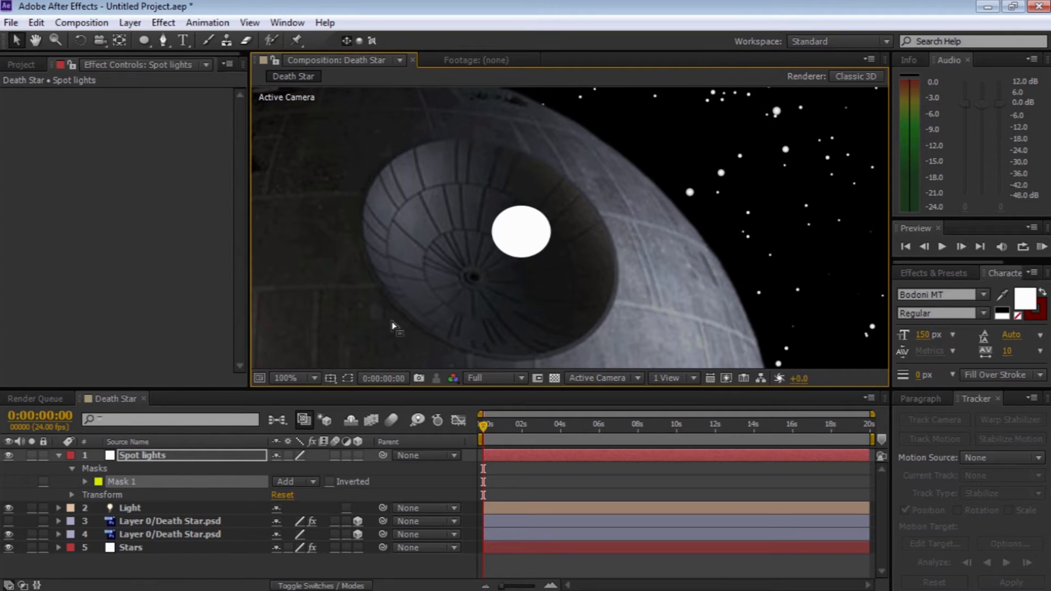
key(s)
drag(307, 469, 266, 469)
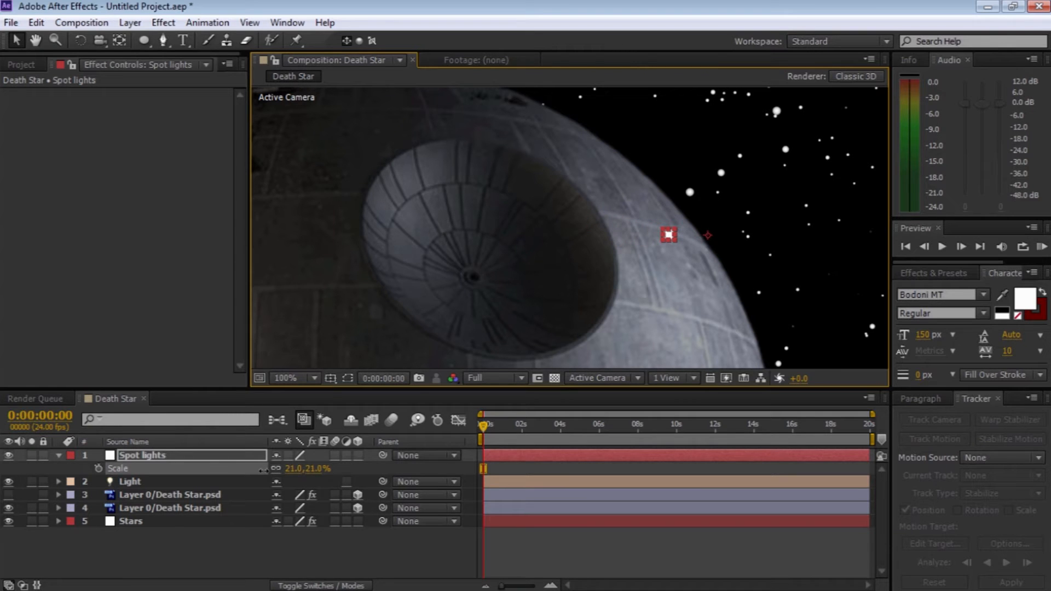
click(140, 454)
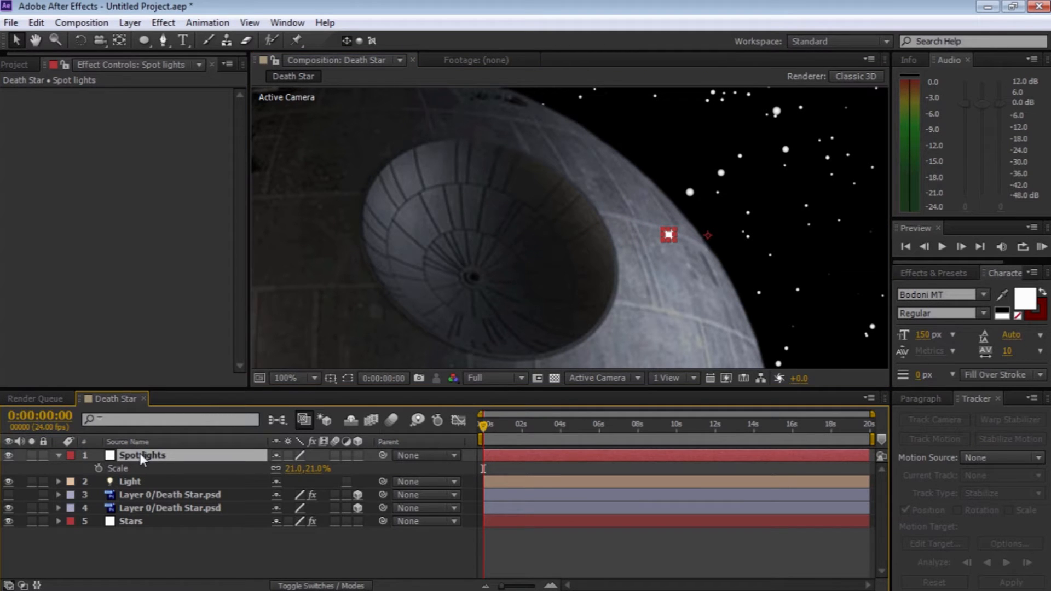
key(p)
drag(311, 477, 206, 469)
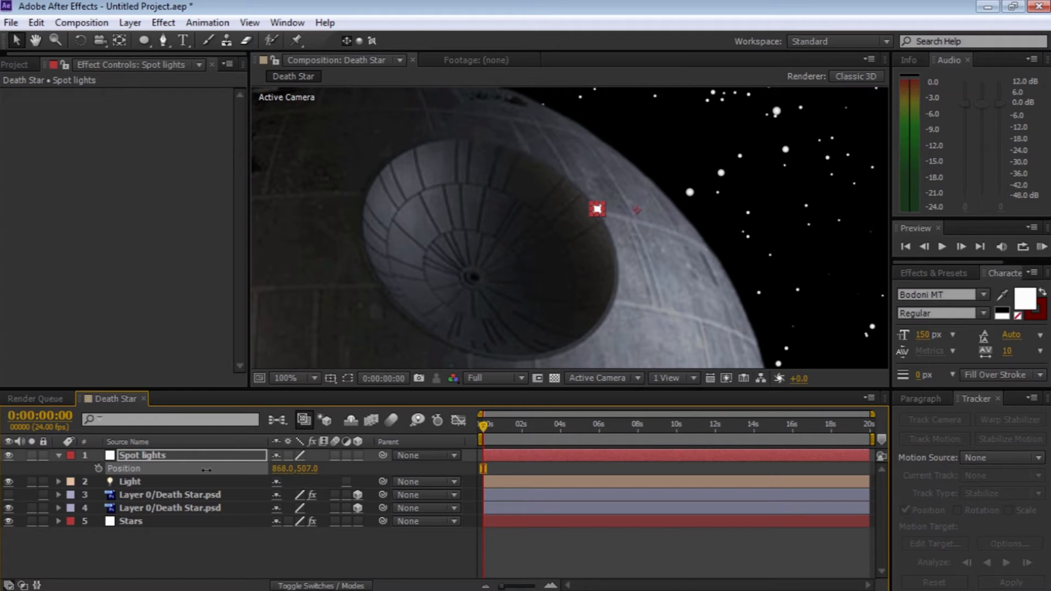
Step: Duplicate the Spot lights layer
click(615, 227)
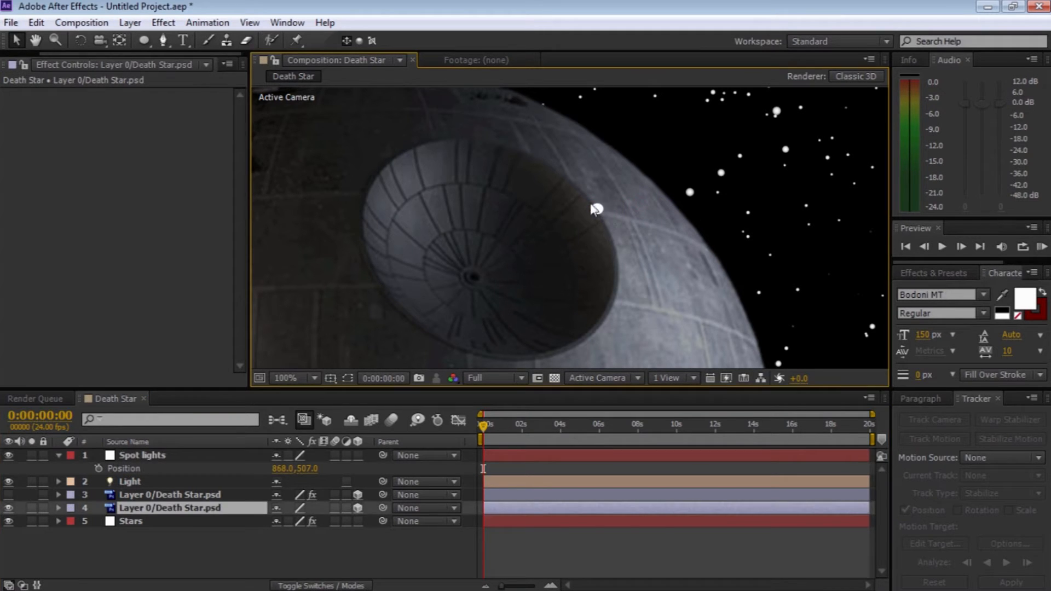
click(150, 455)
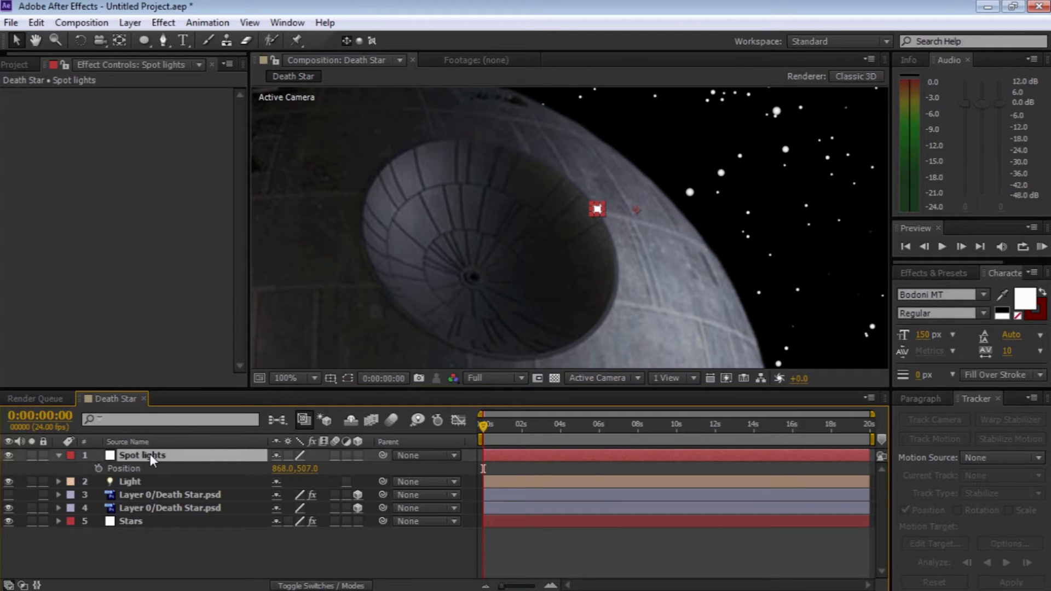
key(ctrl+d)
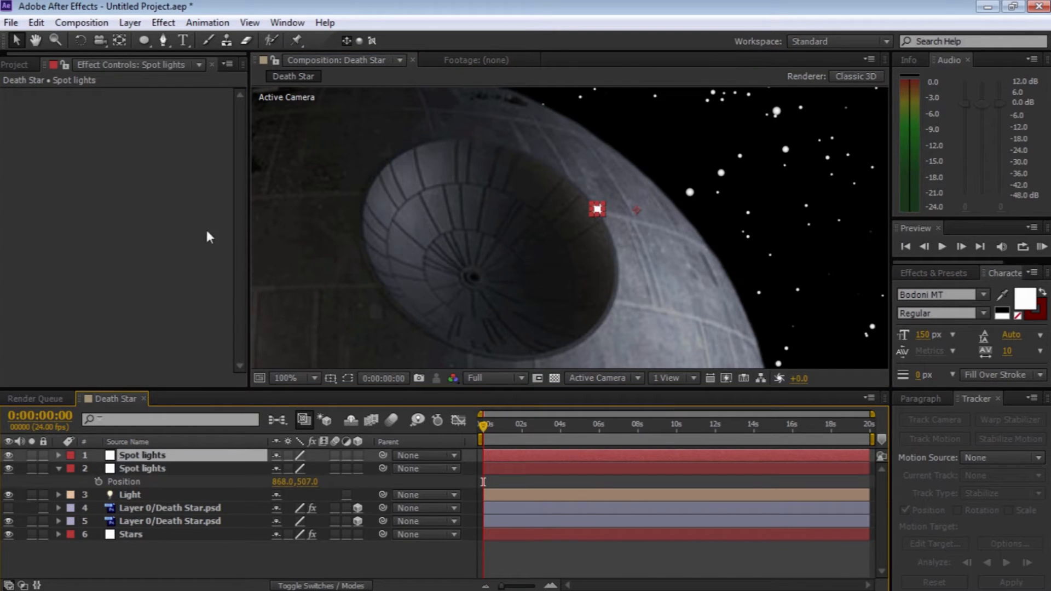
click(130, 23)
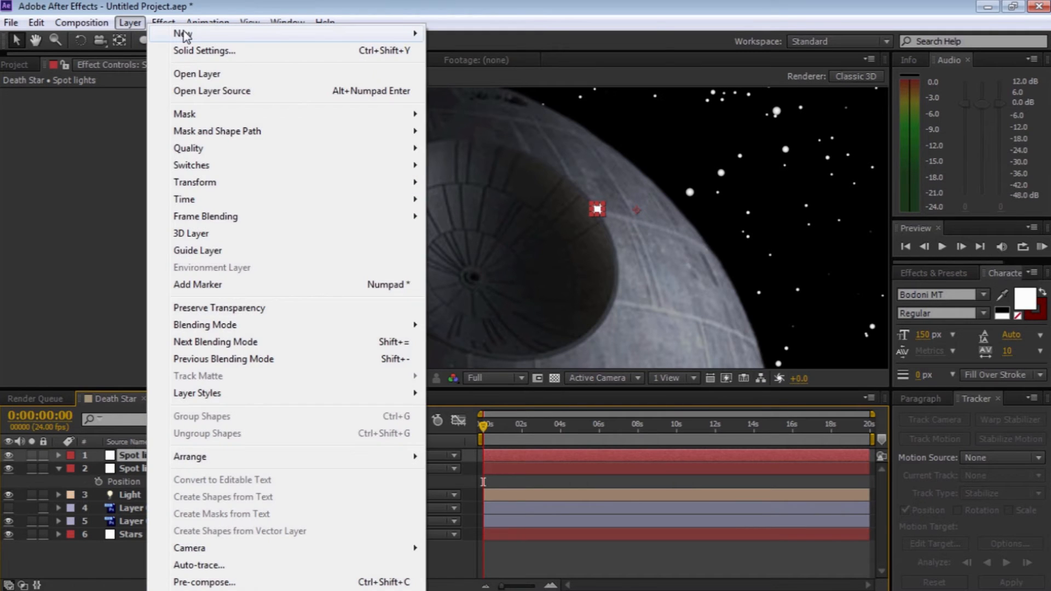
mouse_move(184, 34)
click(466, 50)
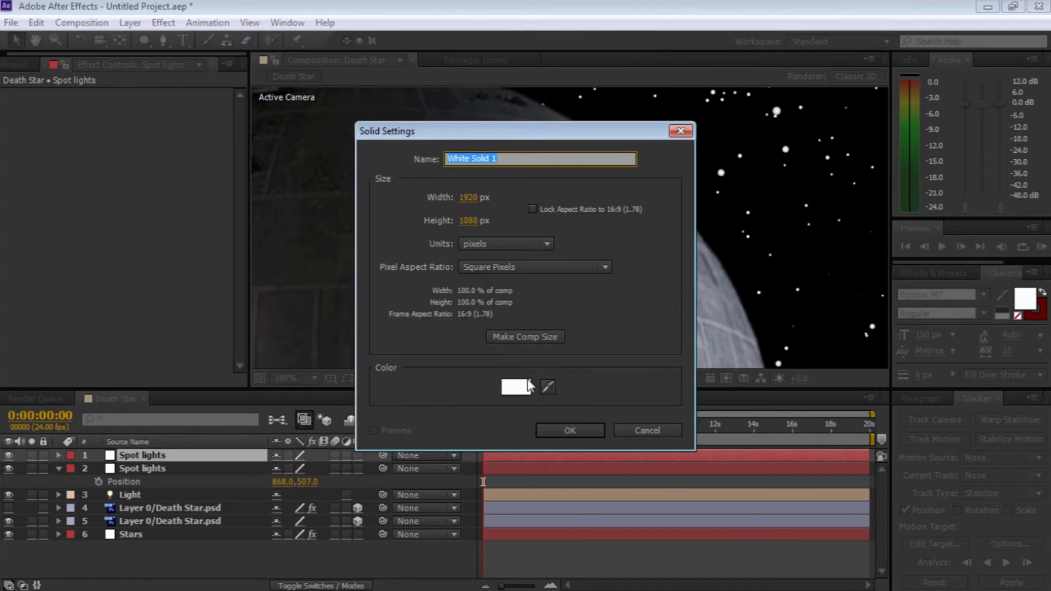
click(515, 387)
drag(509, 375, 538, 398)
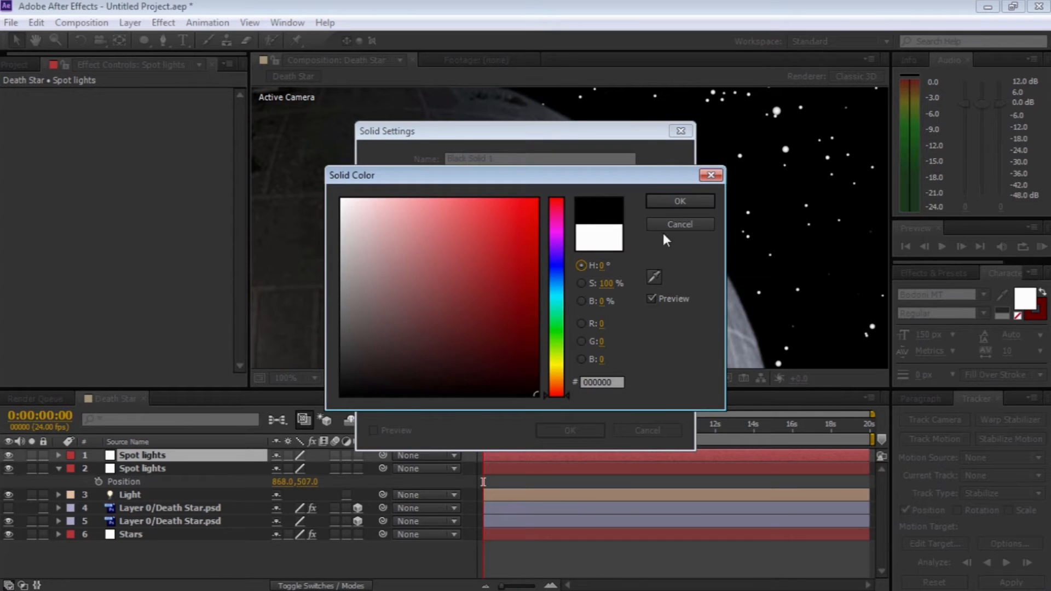
click(679, 202)
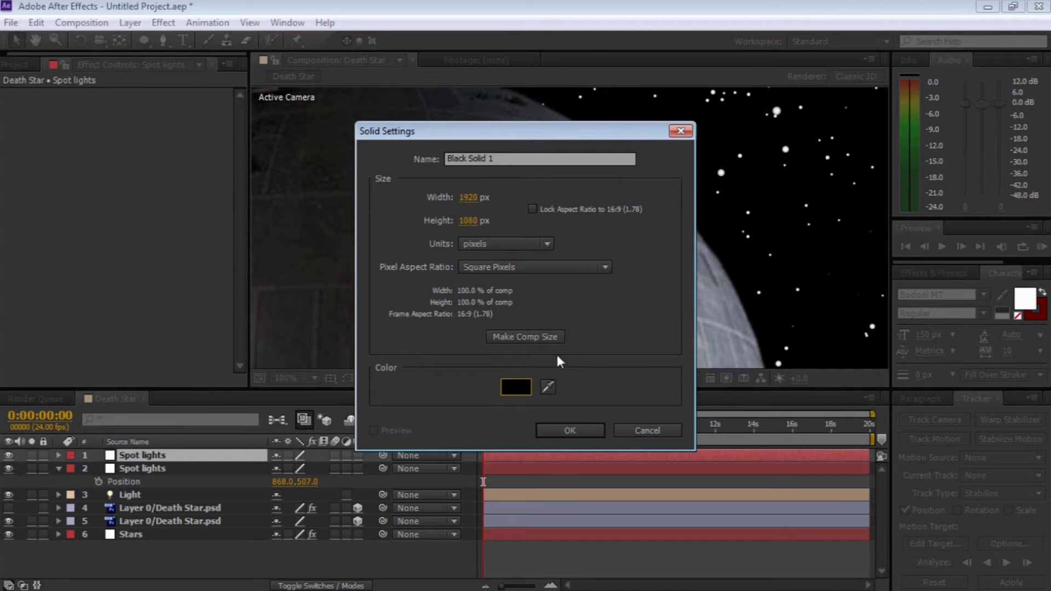
click(564, 430)
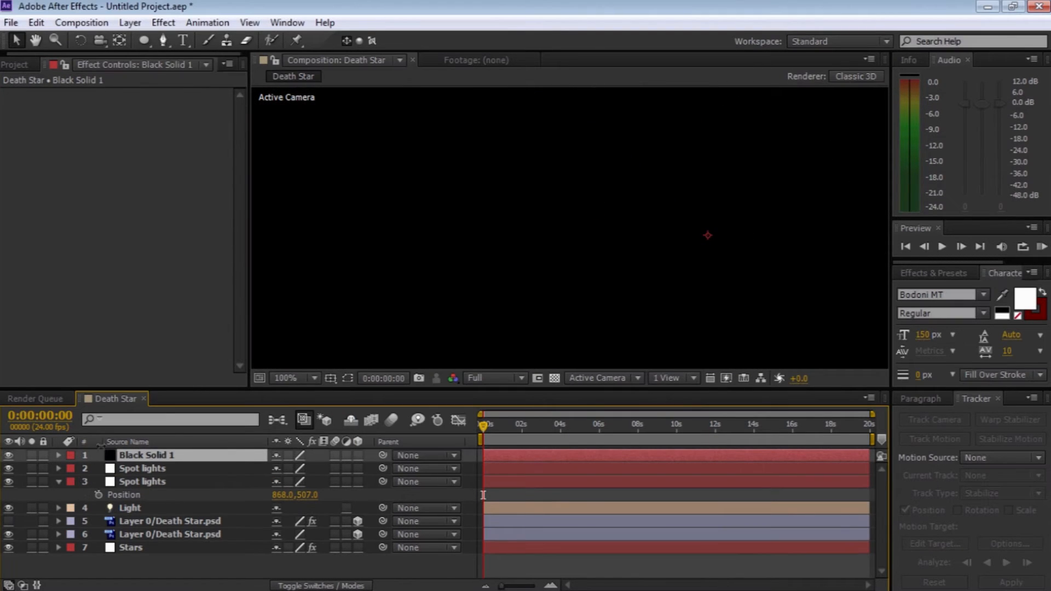
drag(129, 454, 125, 485)
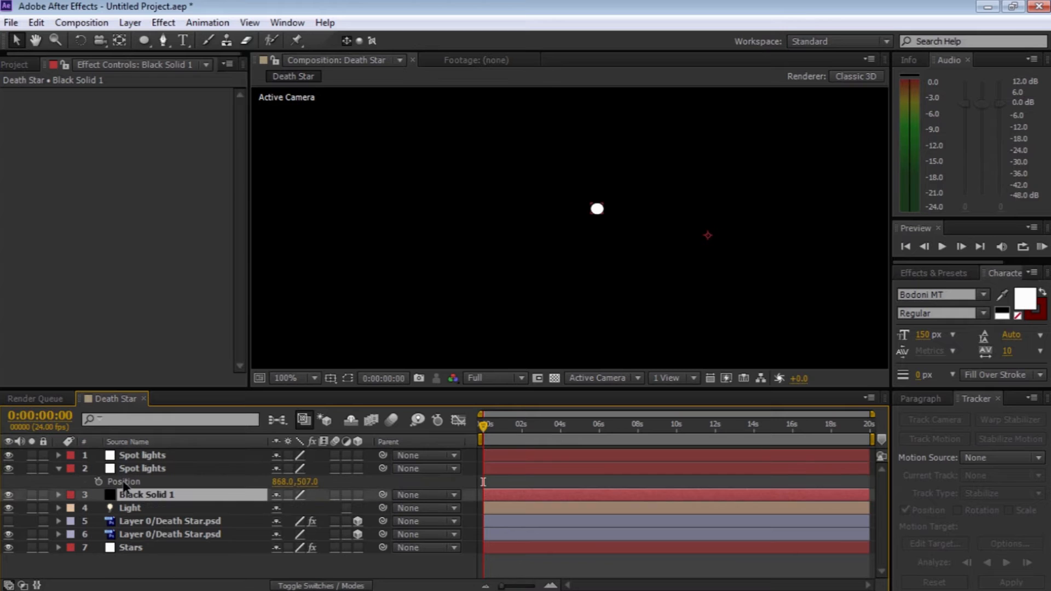
click(58, 469)
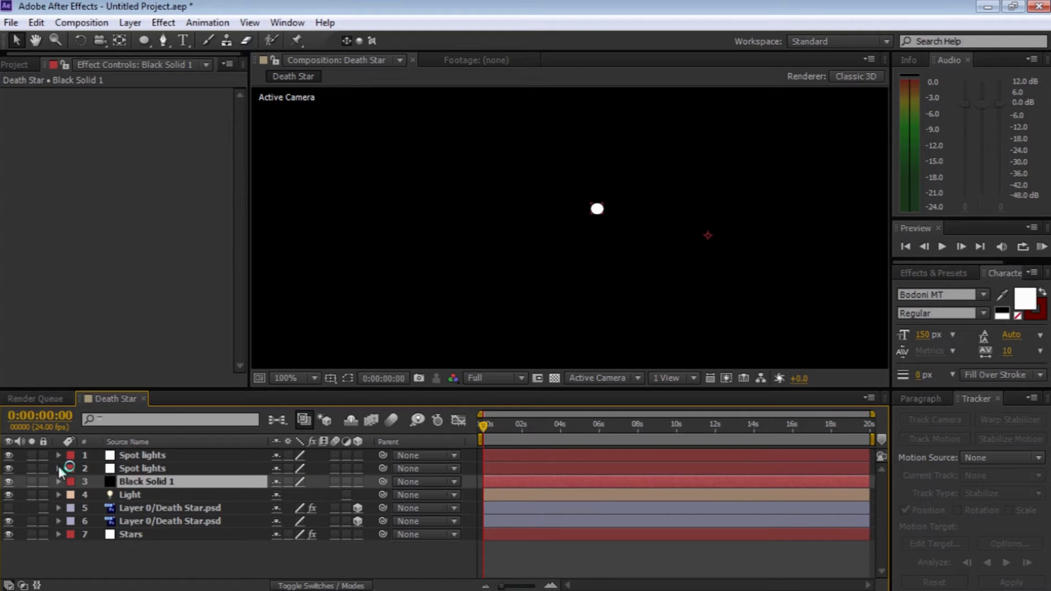
Step: Set the mask feather of the lower Spot lights layer to 30 pixels
click(132, 455)
click(123, 467)
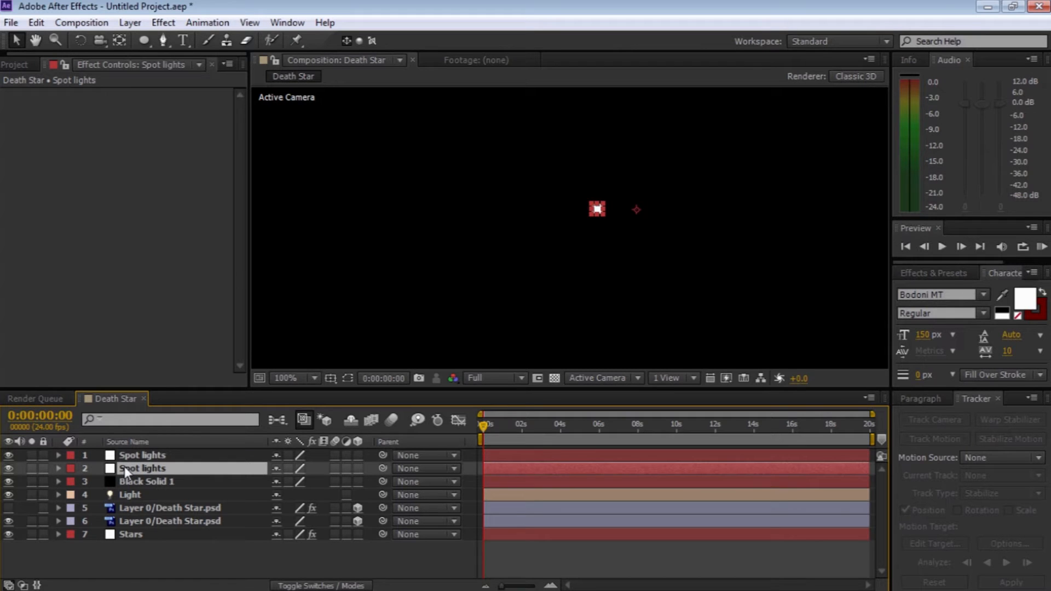
key(m)
key(m)
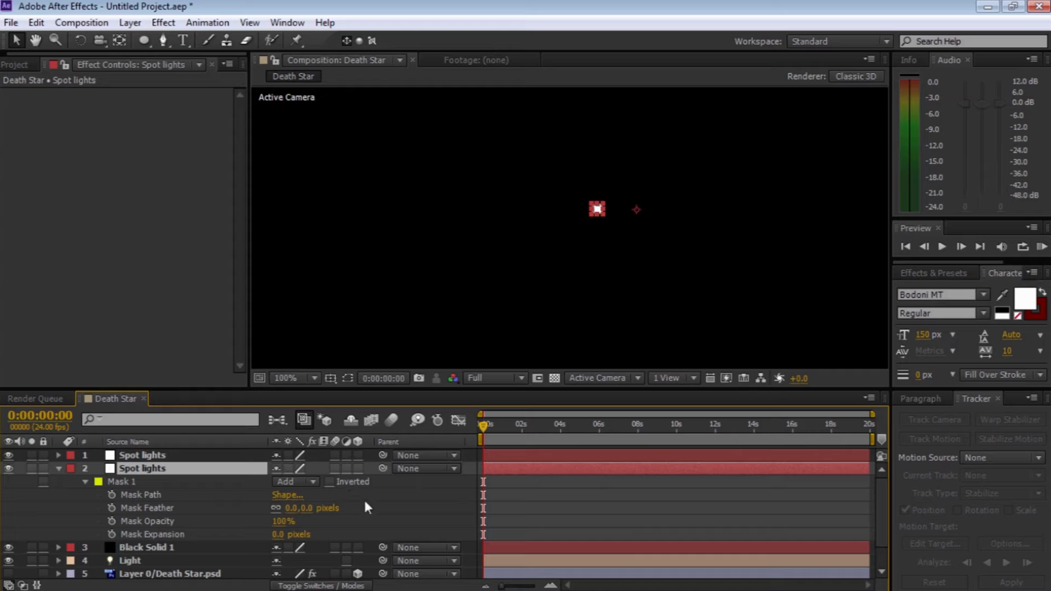
click(271, 337)
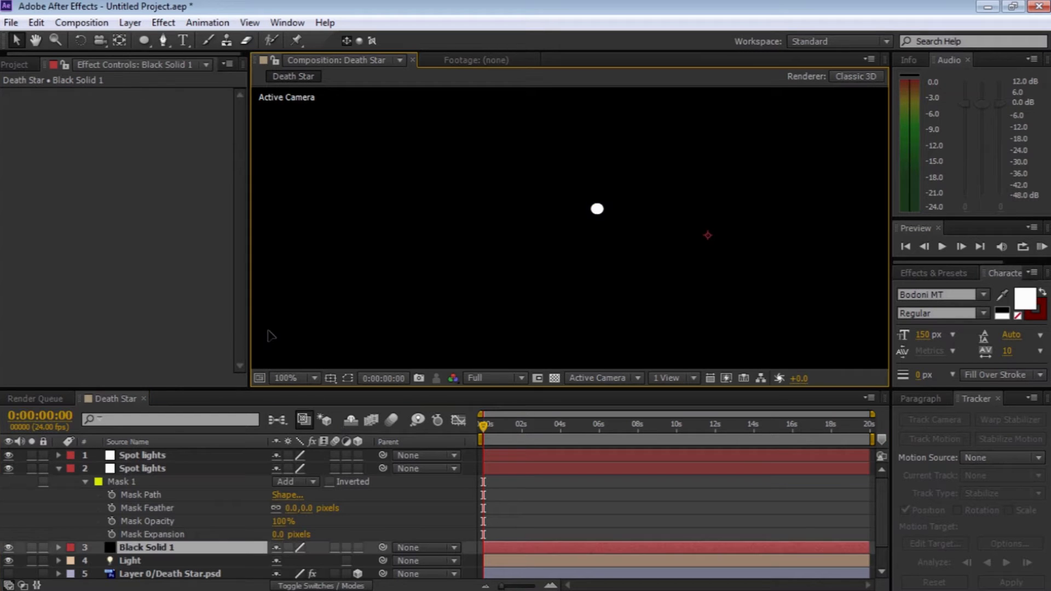
drag(307, 508, 334, 510)
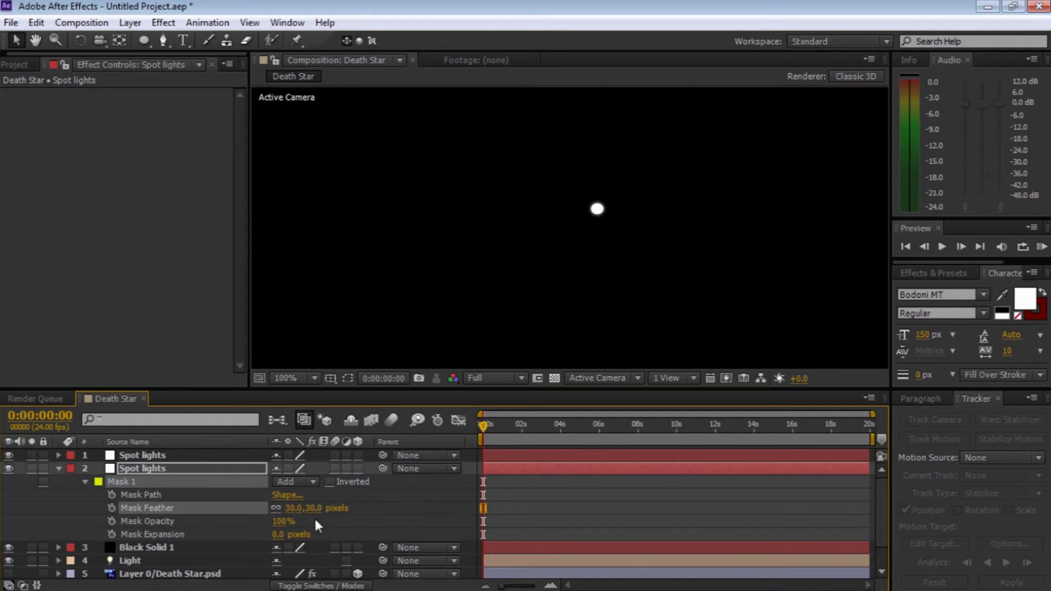
click(58, 469)
Step: Pre-compose both Spot lights layers and the black solid into a composition named "Spotlight", moving all attributes
click(139, 456)
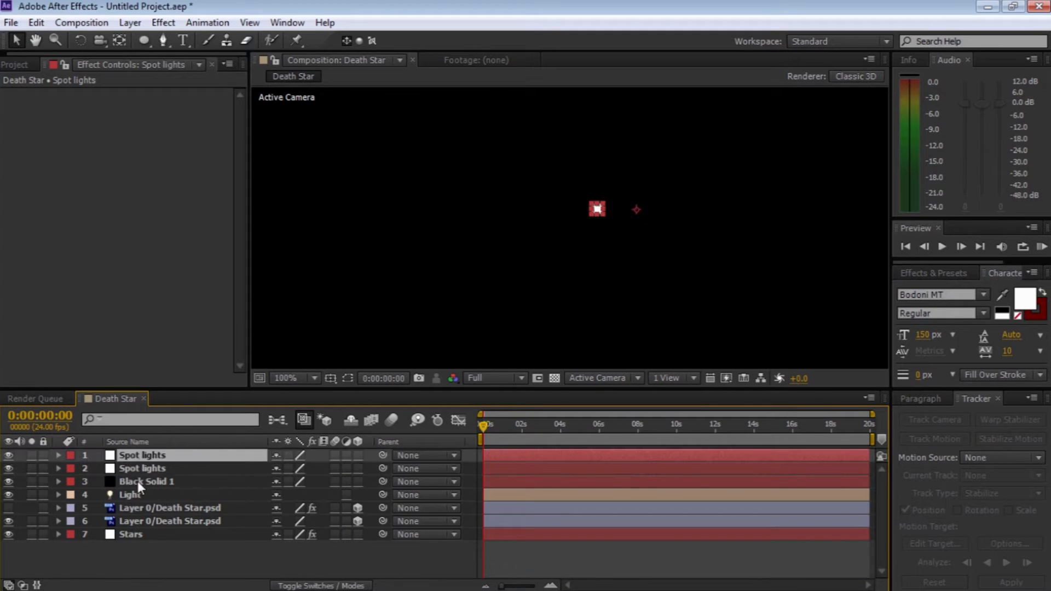
shift+click(137, 482)
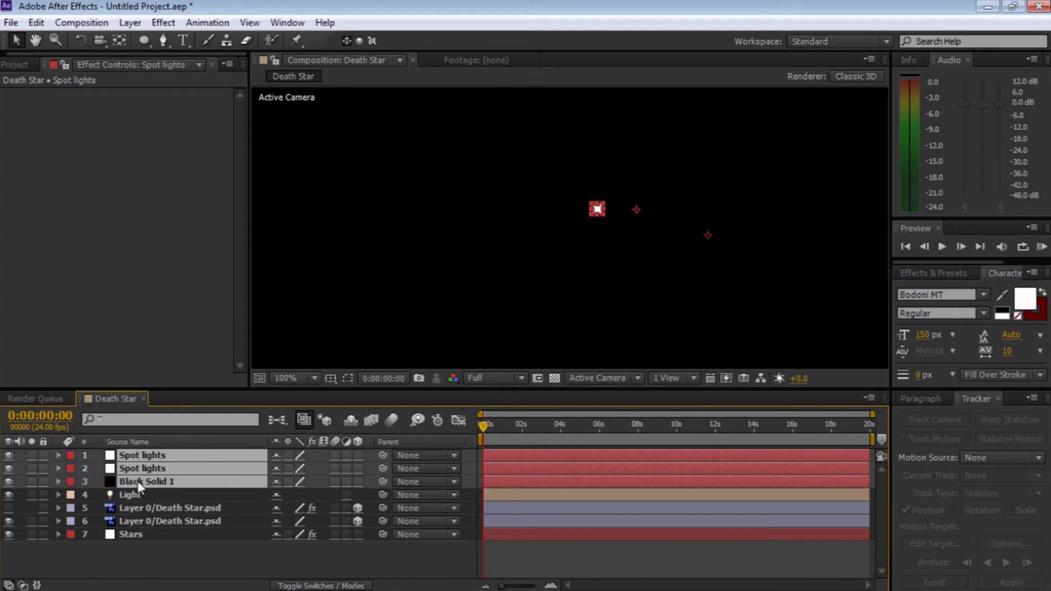
click(130, 22)
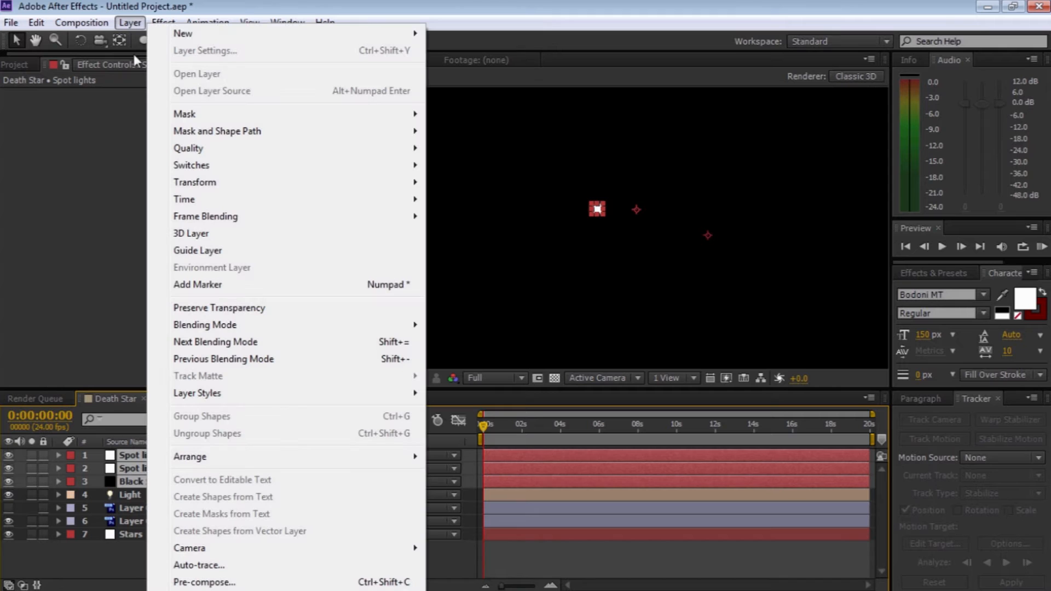
click(210, 582)
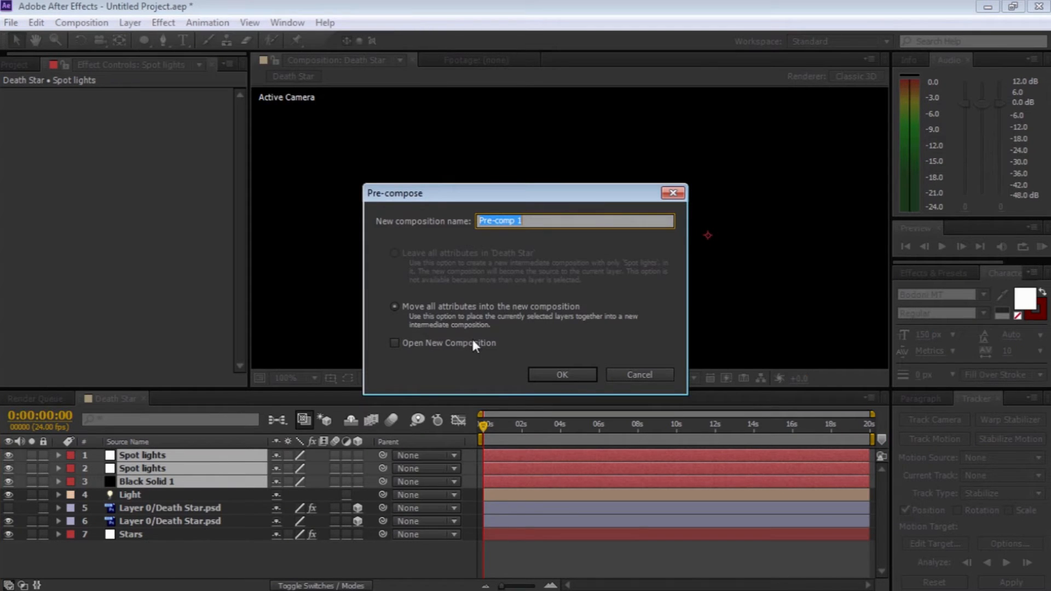
text(Spotlight)
click(556, 373)
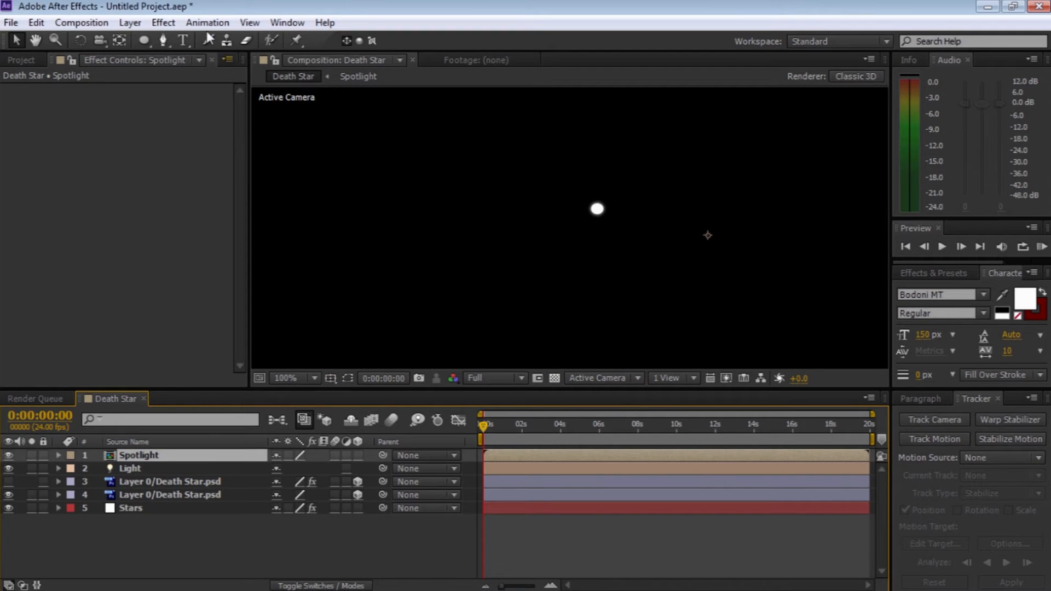
Step: Apply Curves to the Spotlight layer and raise the Green channel's low and mid tones to give the dot a green halo
click(164, 24)
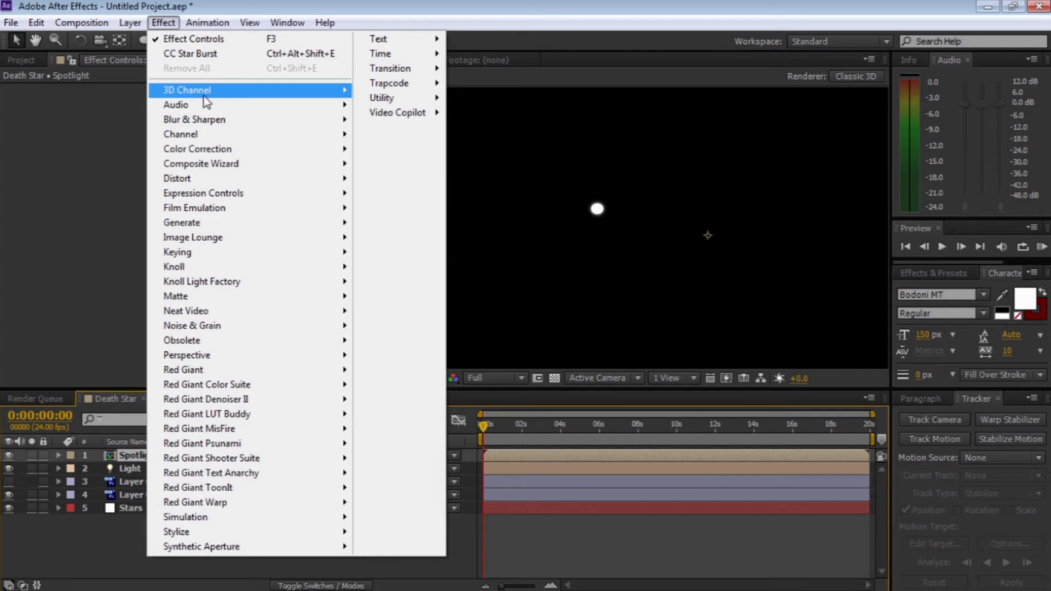
mouse_move(320, 153)
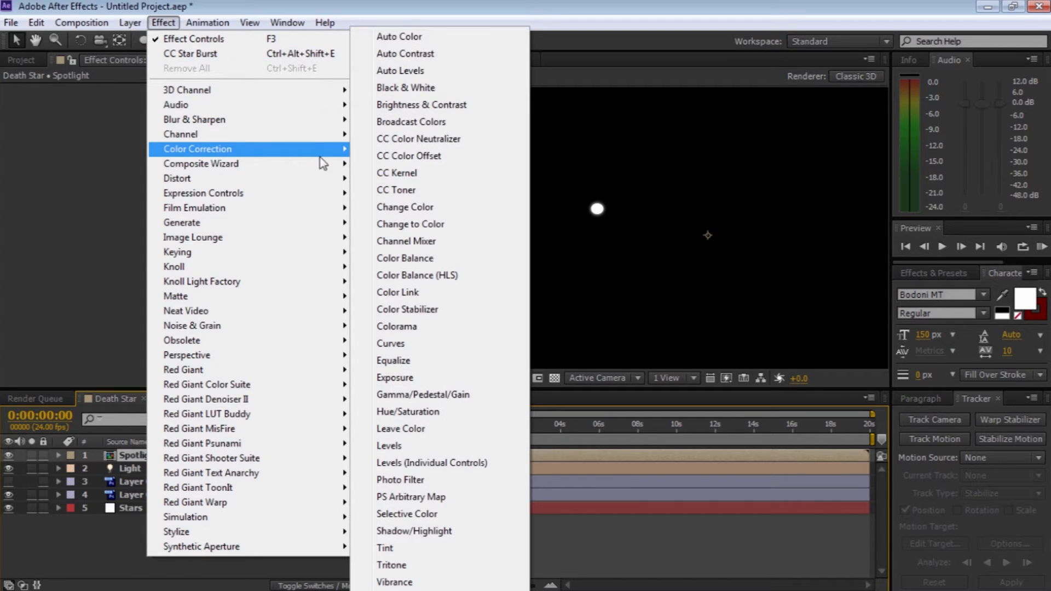
click(422, 345)
click(180, 103)
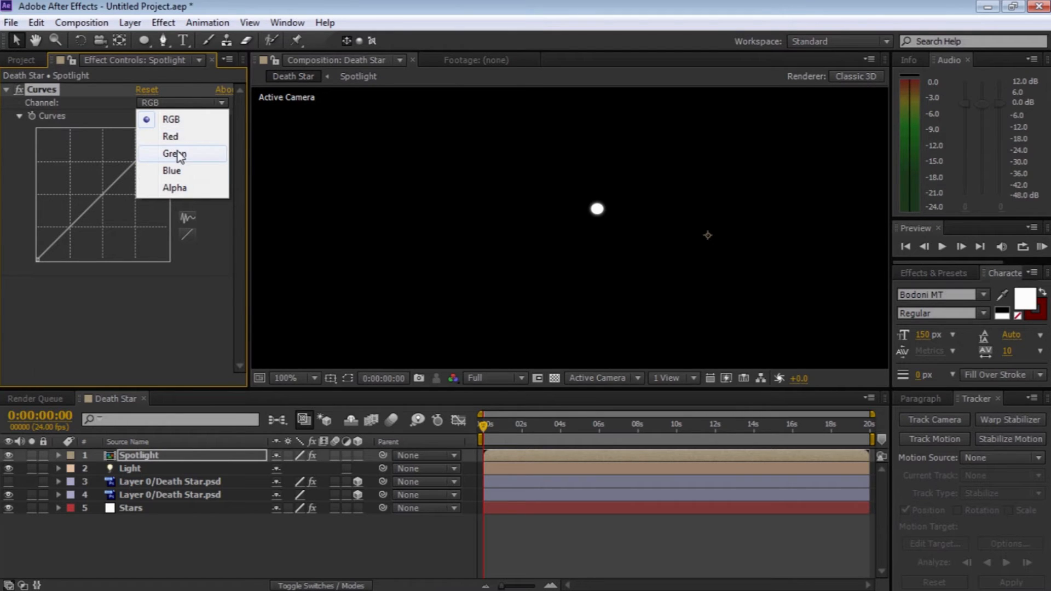
click(173, 155)
drag(121, 174, 113, 159)
drag(81, 190, 54, 191)
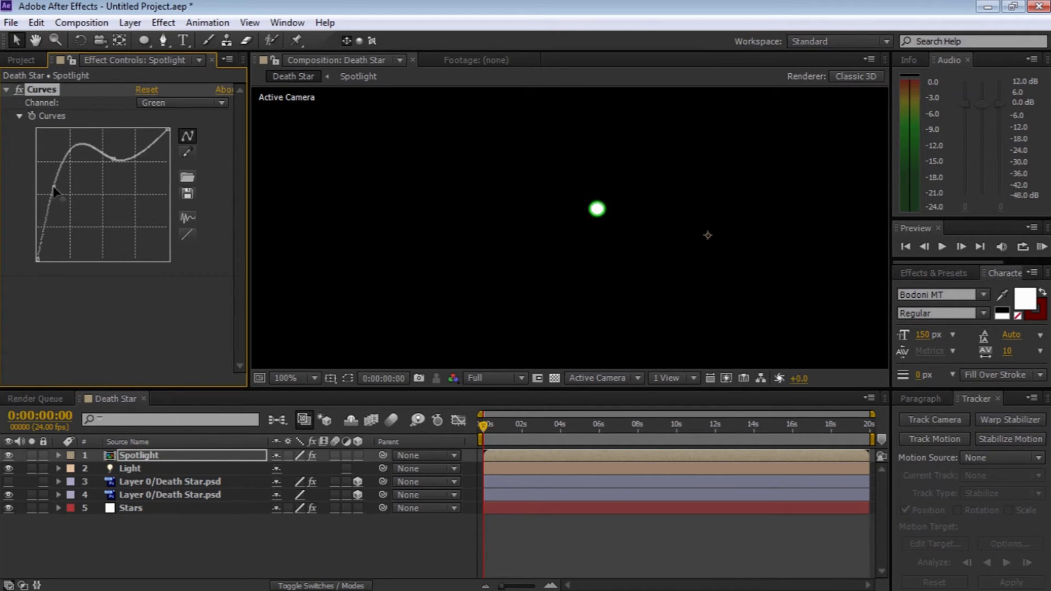
key(z)
click(597, 215)
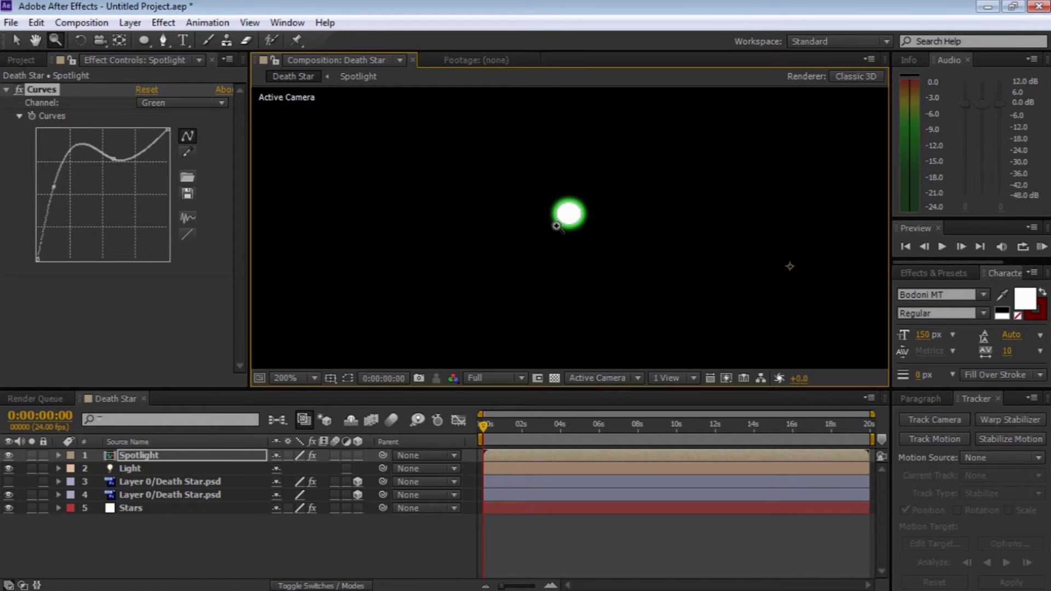
Step: Apply Color Balance to the Spotlight layer with Shadow Green 100, Midtone Green -100, Hilight Green 100 and Preserve Luminosity enabled
click(163, 22)
mouse_move(203, 149)
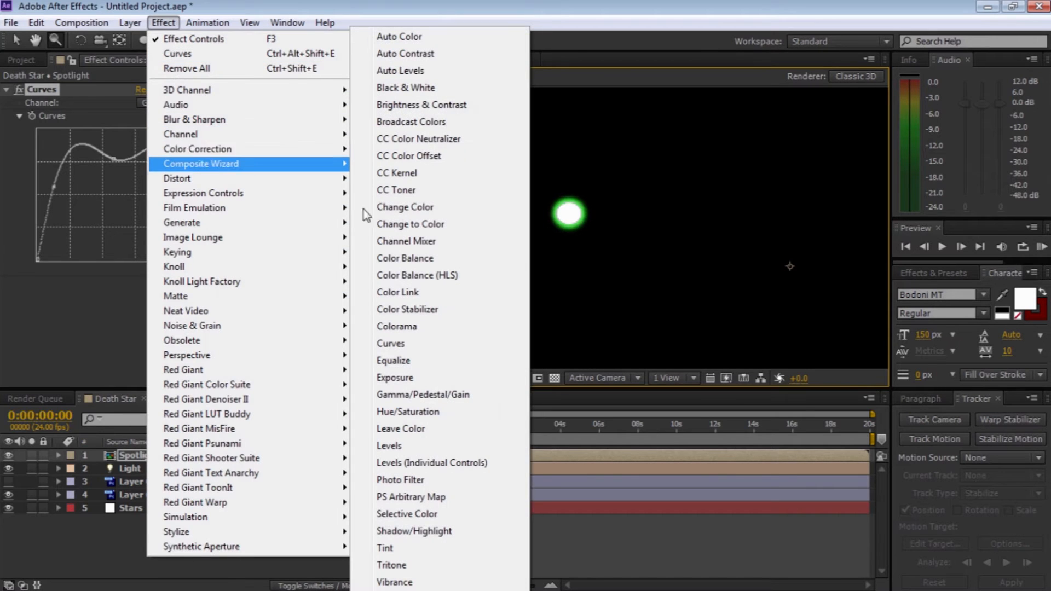
click(405, 258)
drag(143, 274, 236, 274)
drag(143, 320, 60, 318)
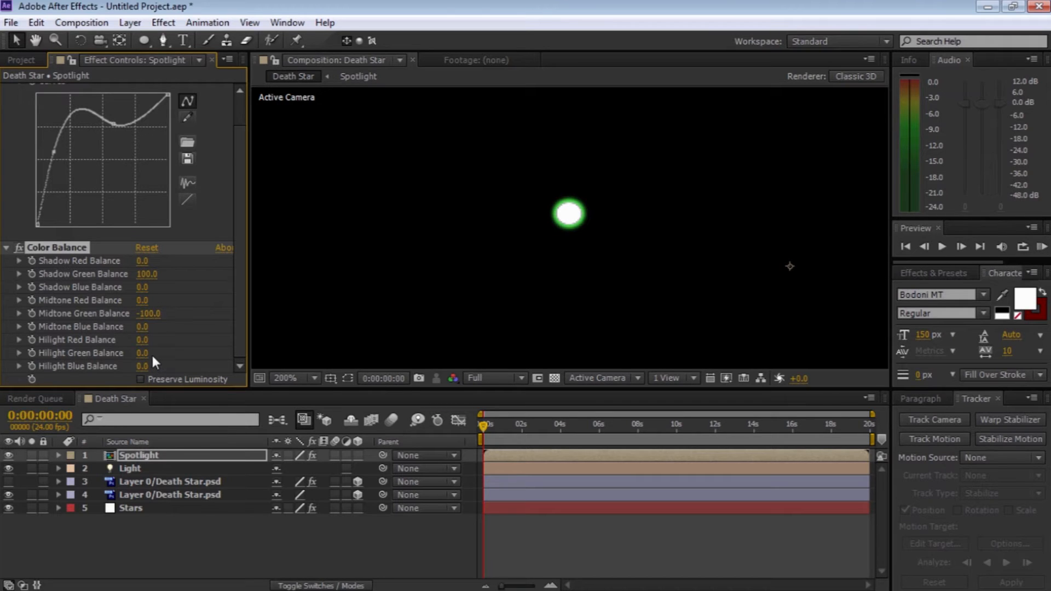
drag(143, 353, 224, 351)
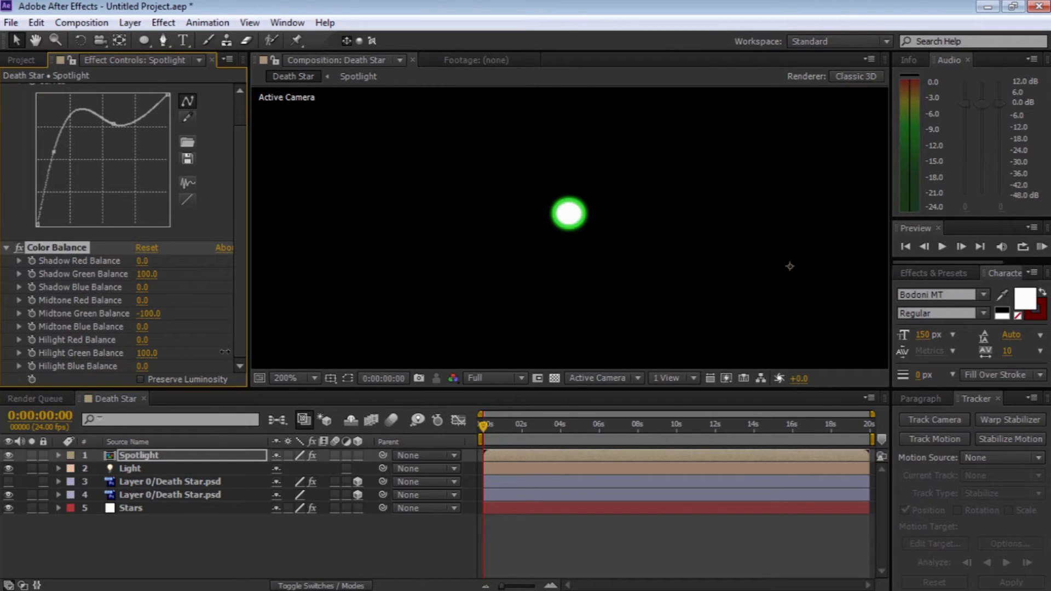
click(140, 380)
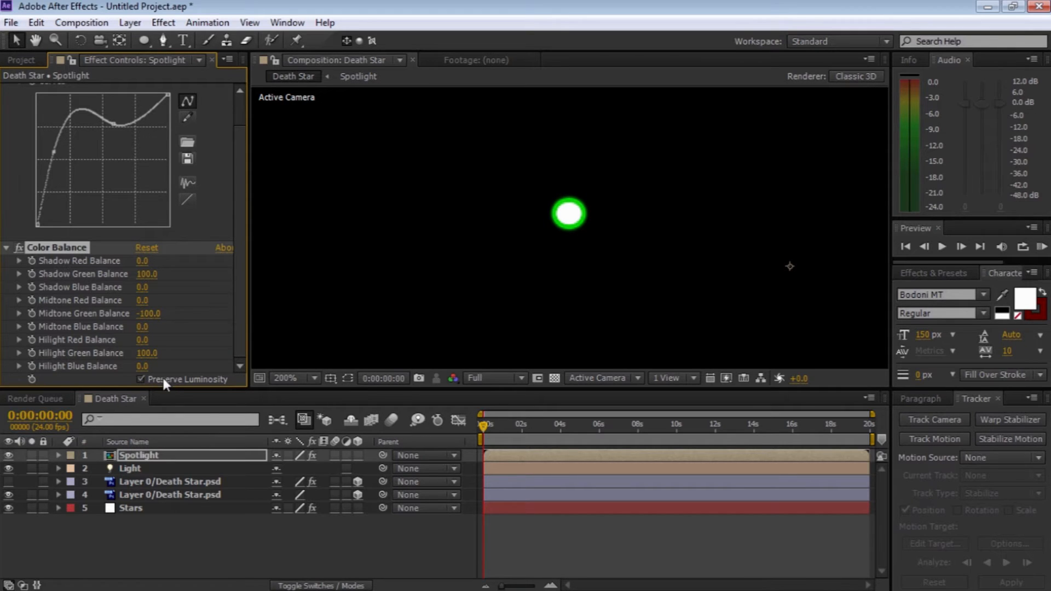
click(6, 247)
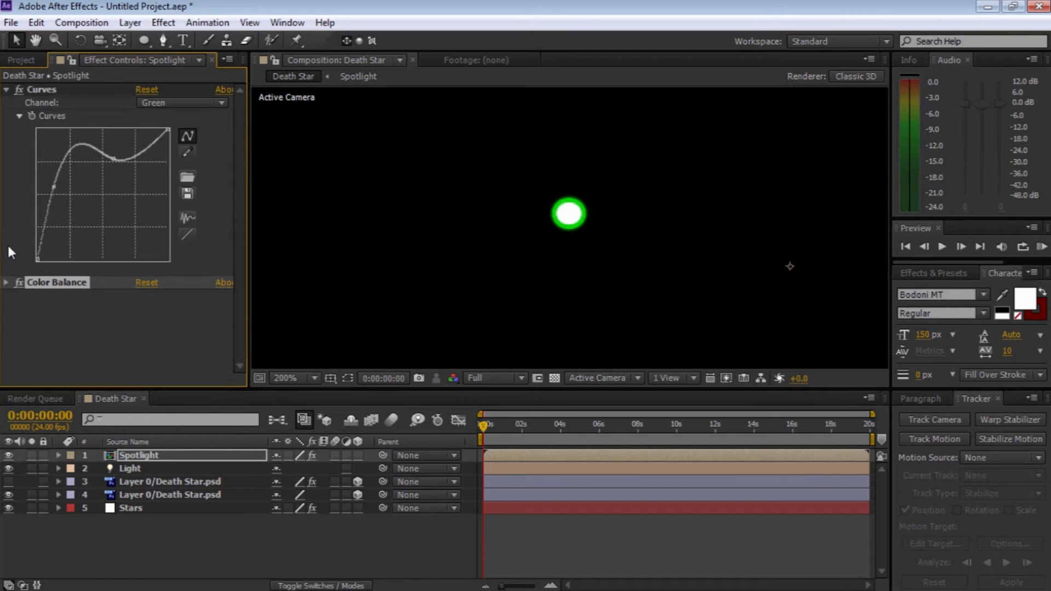
click(6, 89)
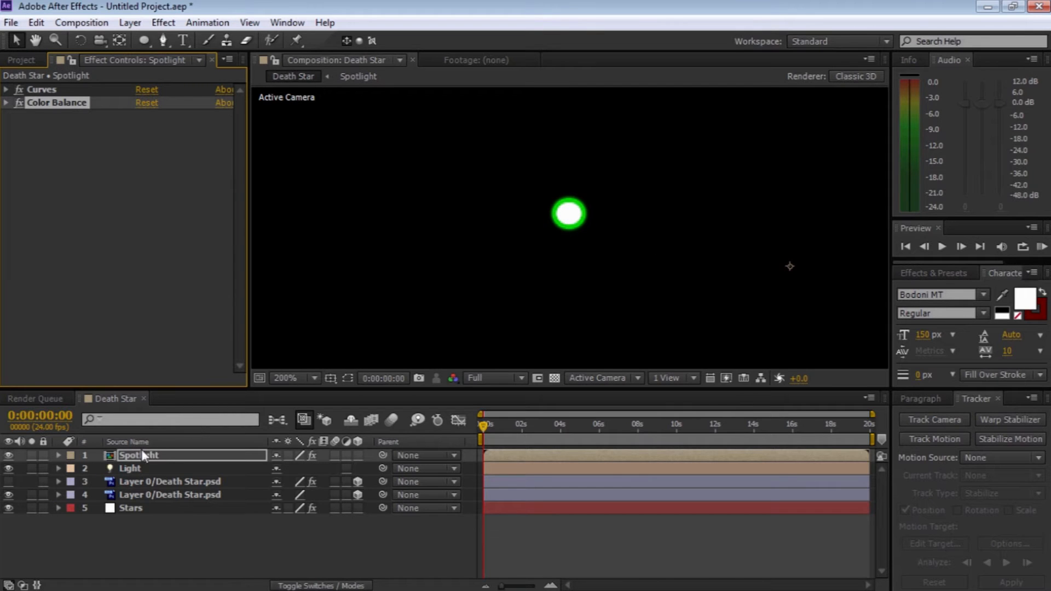
Step: Set the Spotlight layer's anchor point to 818.0, 507.0 so that it sits at the centre of the green dot
key(a)
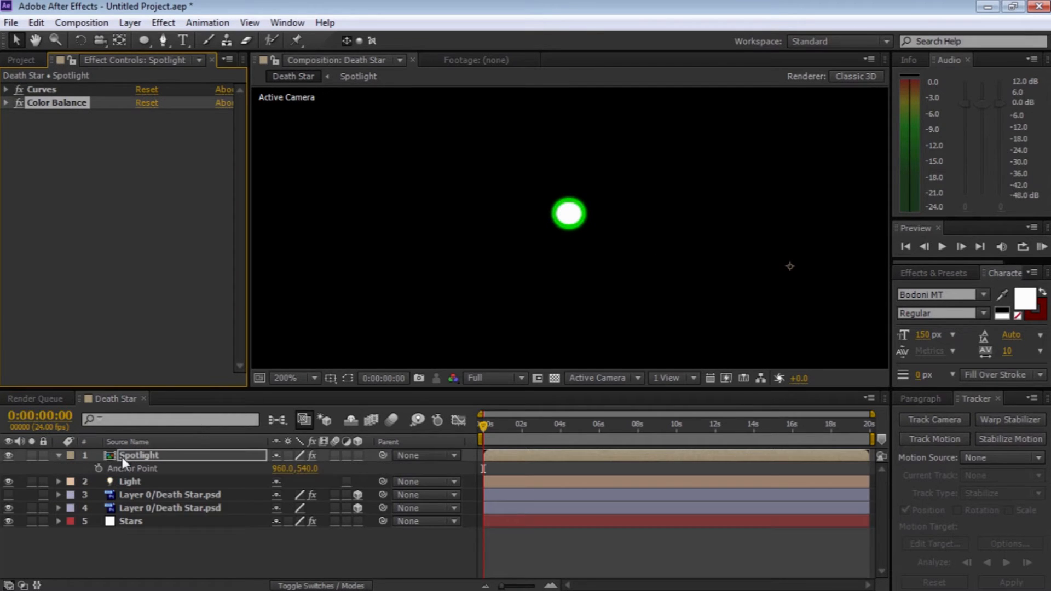
drag(309, 472, 236, 472)
drag(790, 266, 790, 266)
drag(310, 470, 304, 474)
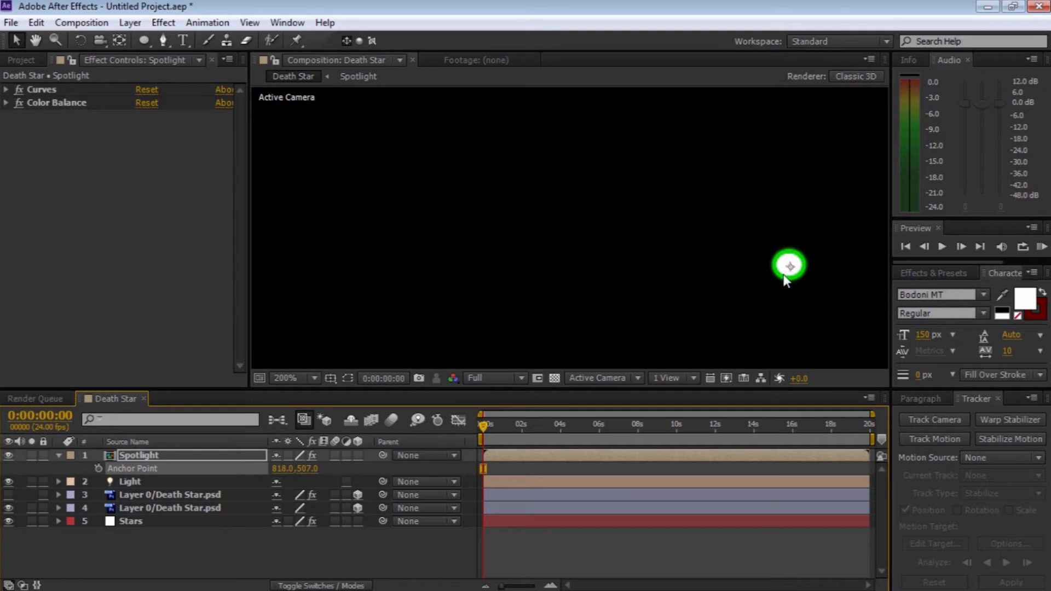
Step: Set the Spotlight layer's blending mode to Screen
click(317, 586)
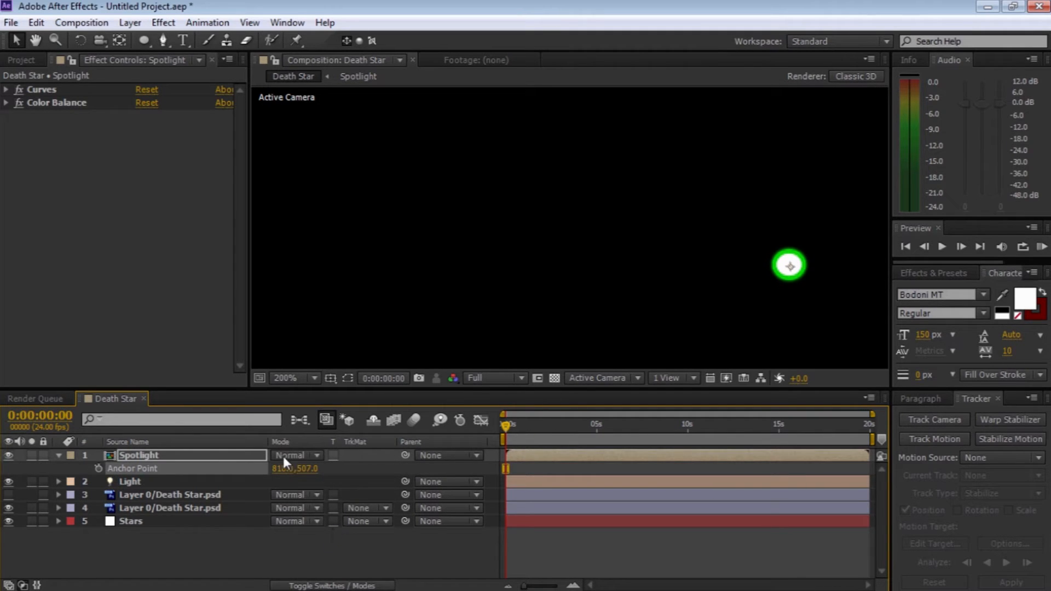
click(317, 458)
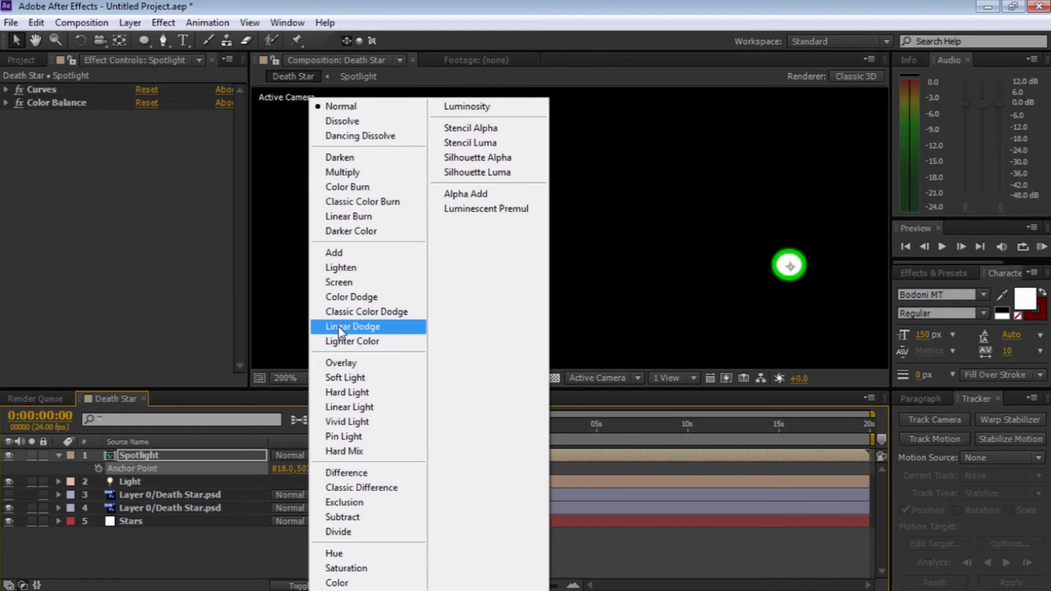
click(345, 283)
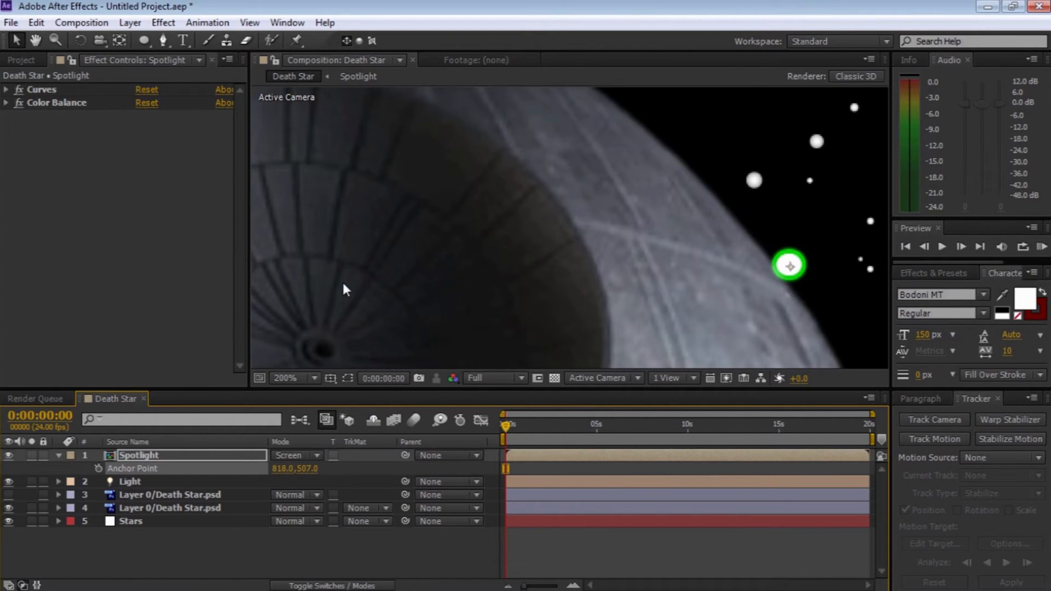
Step: Scale the Spotlight layer to 65% and place the dot on the upper-left rim of the Death Star's dish
drag(758, 271, 515, 229)
key(z)
alt+click(516, 229)
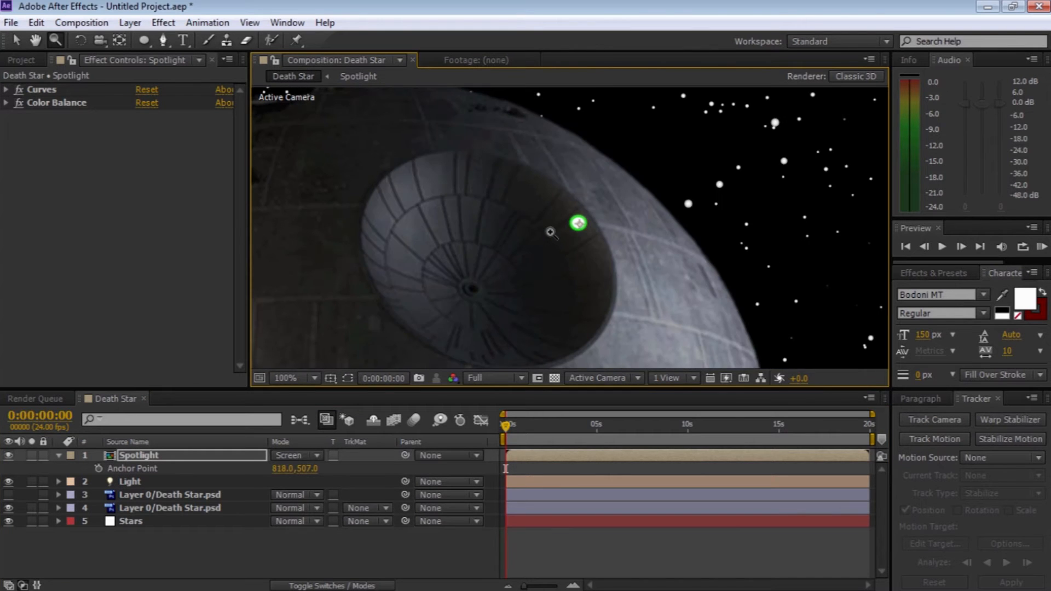
key(v)
key(s)
drag(308, 469, 301, 469)
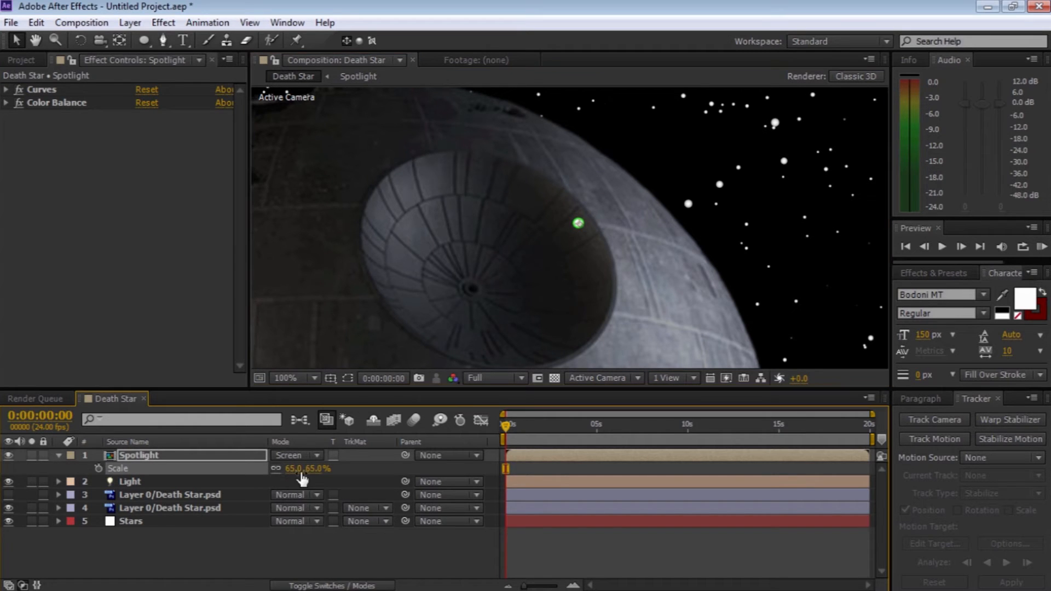
drag(579, 227, 411, 165)
drag(408, 161, 408, 160)
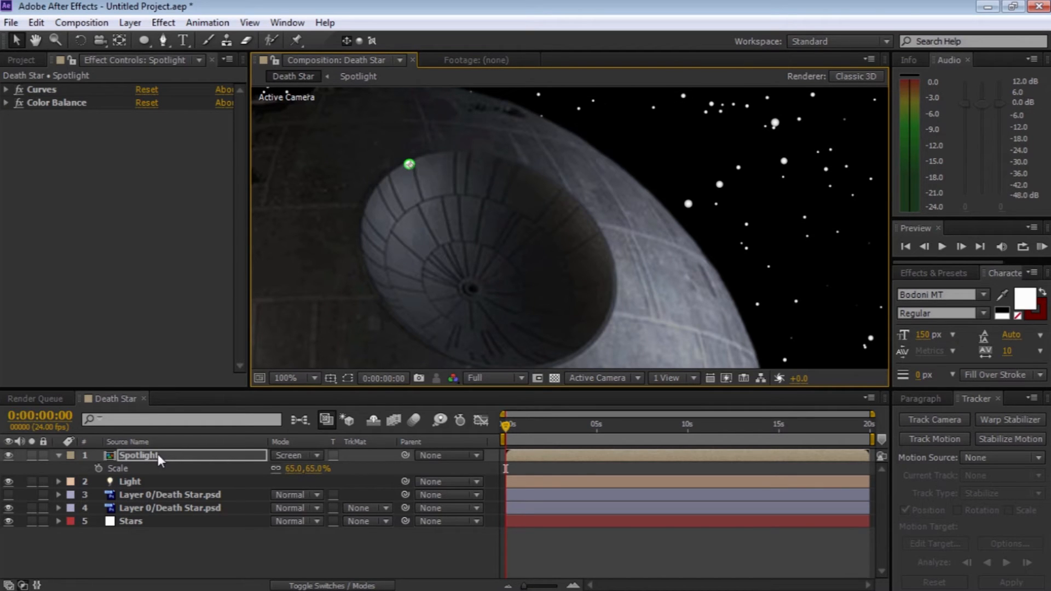
Step: Keyframe the Spotlight's opacity from 0% at frame 0 to 100% at frame 4, and preview the fade-in
key(t)
click(97, 468)
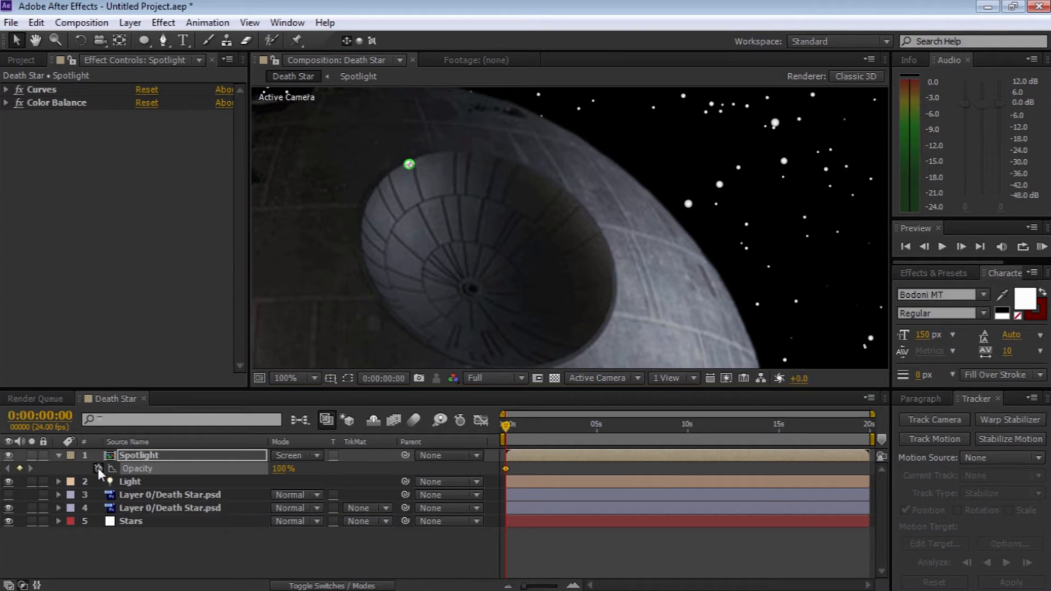
drag(283, 469, 181, 472)
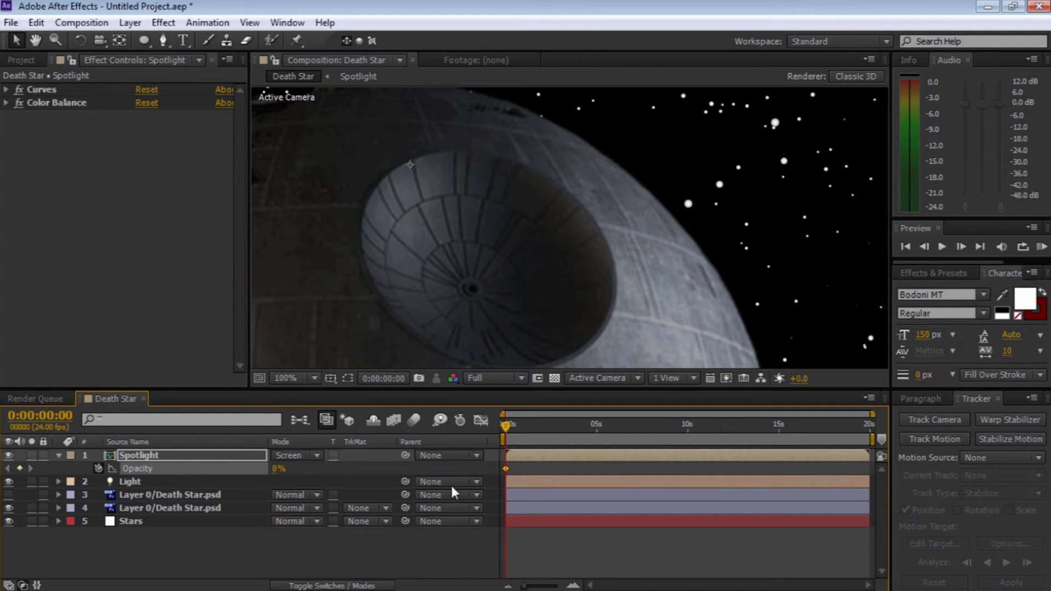
key(Page_Down)
key(Page_Down)
key(Page_Down)
key(Page_Down)
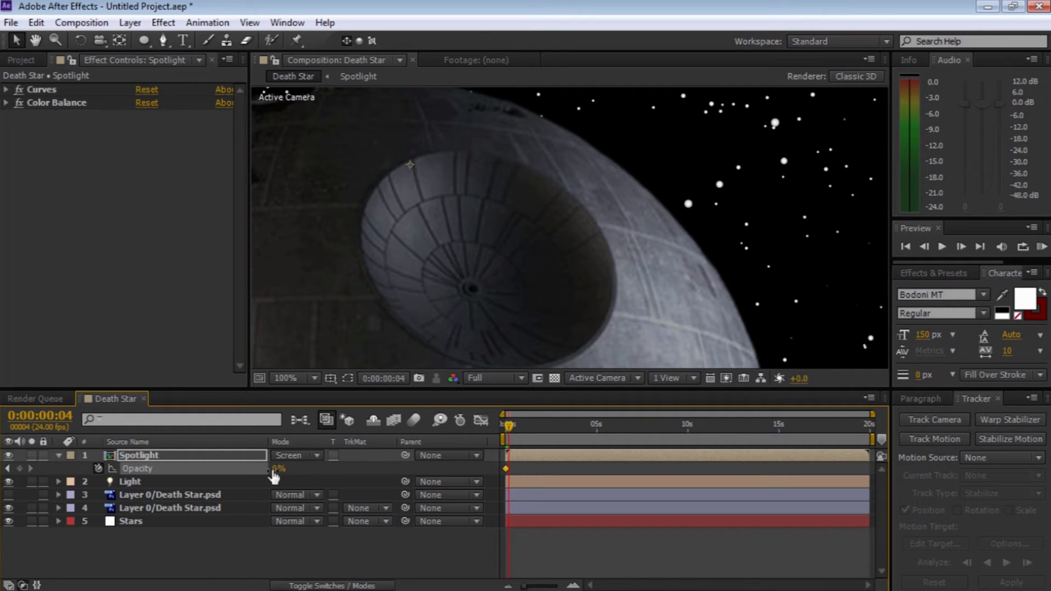
drag(276, 469, 450, 468)
click(534, 467)
key(Home)
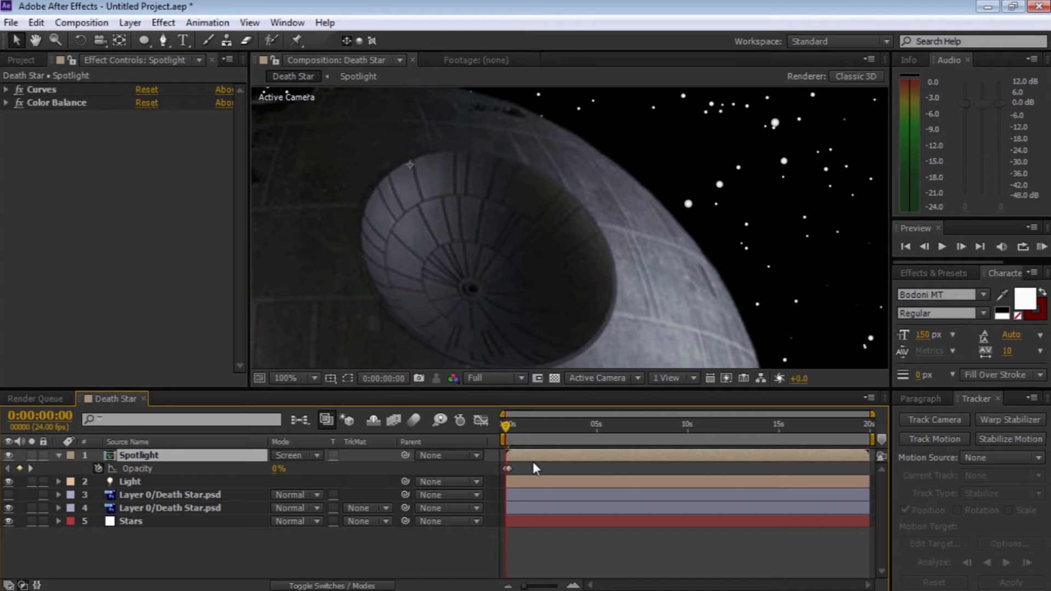
key(space)
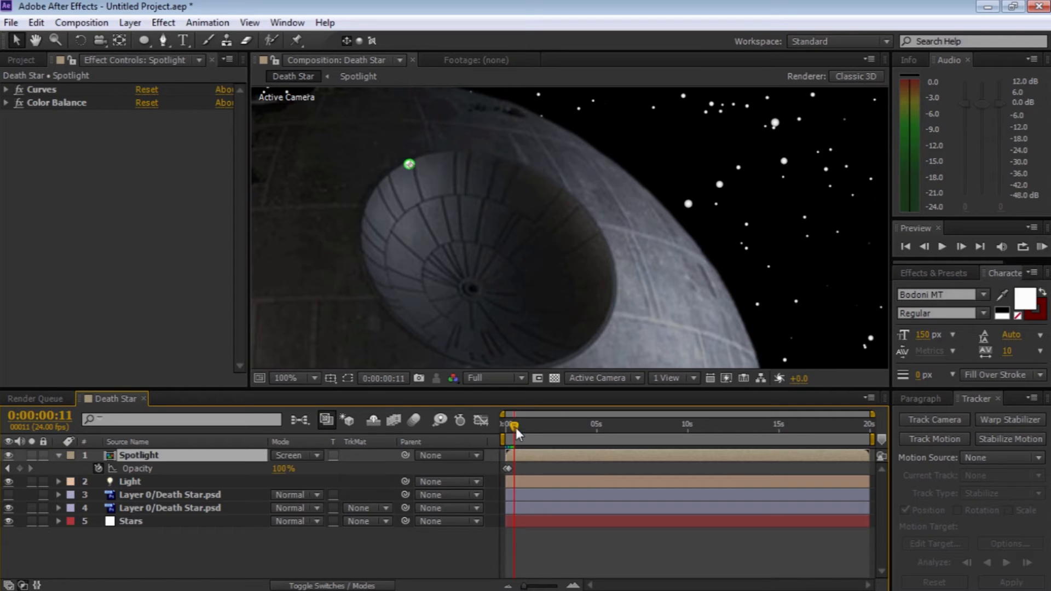
key(space)
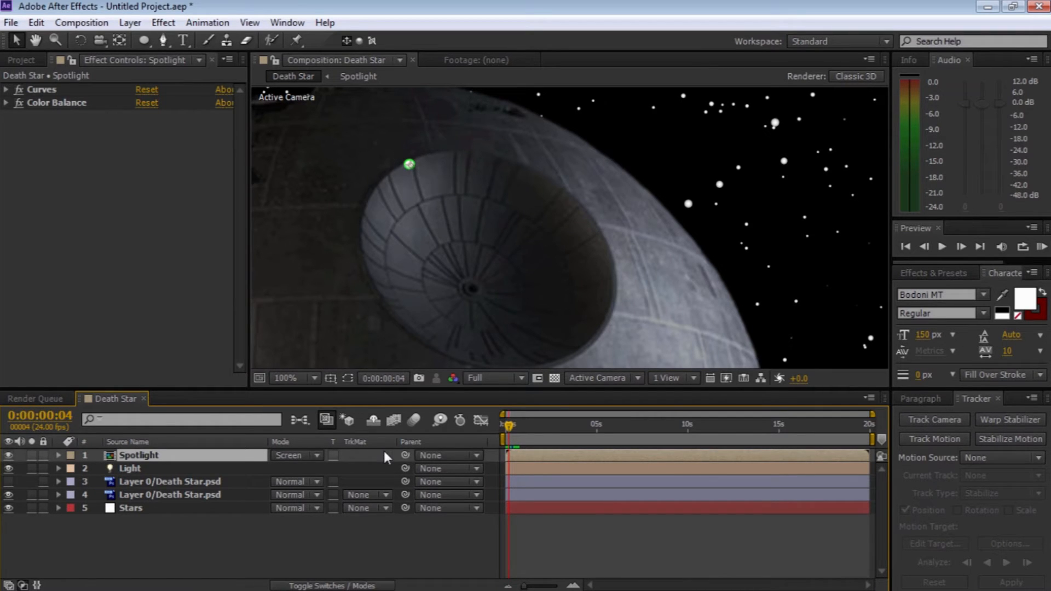
Step: Duplicate the Spotlight layer, place the copy on the dish's lower-right rim and shift the layer to start at frame 4
key(ctrl+d)
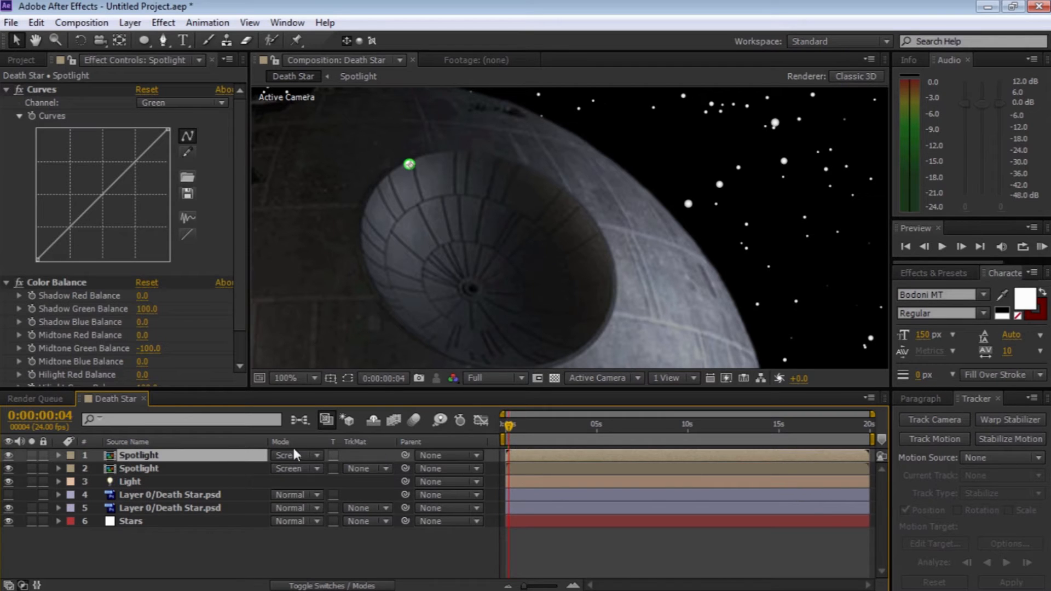
drag(409, 164, 560, 351)
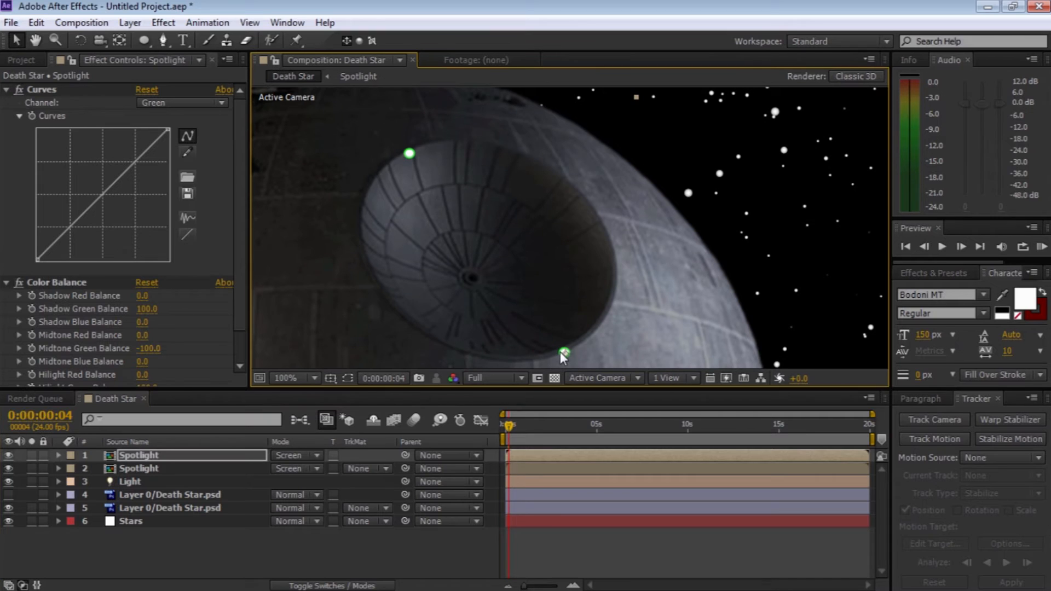
drag(524, 586, 560, 588)
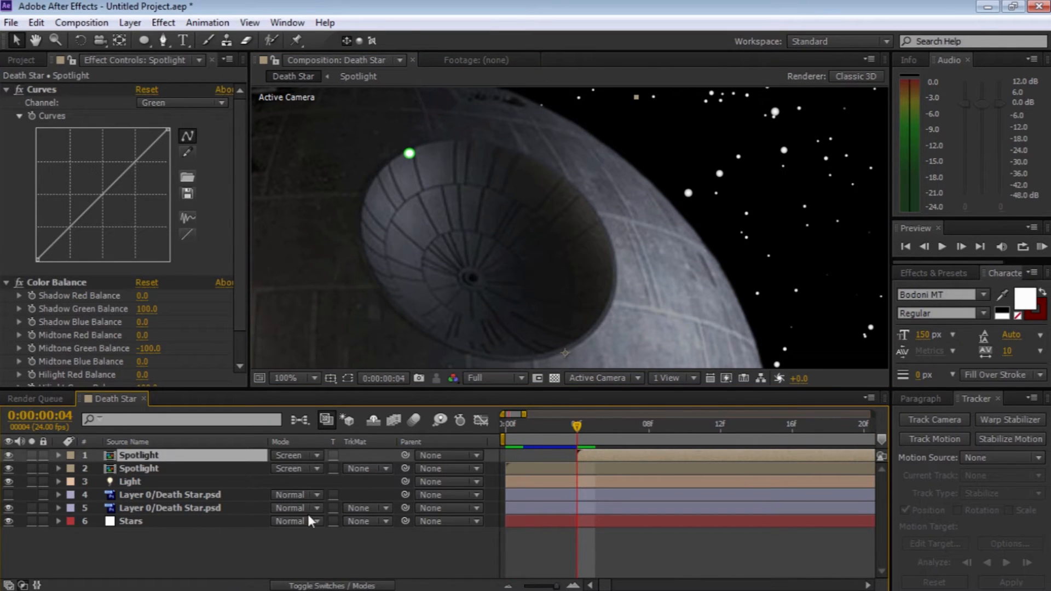
key(t)
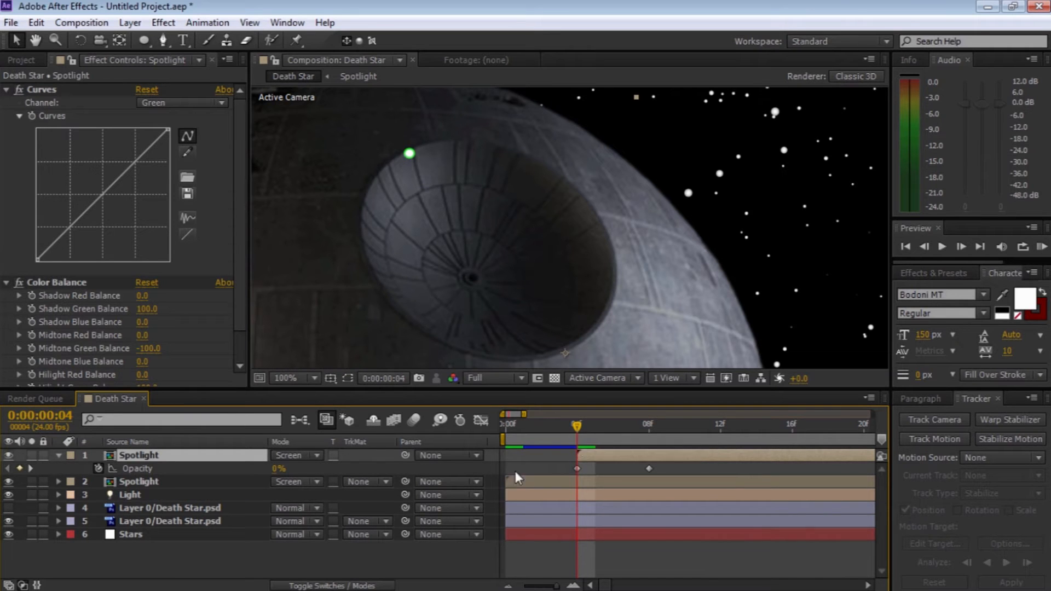
click(132, 481)
key(t)
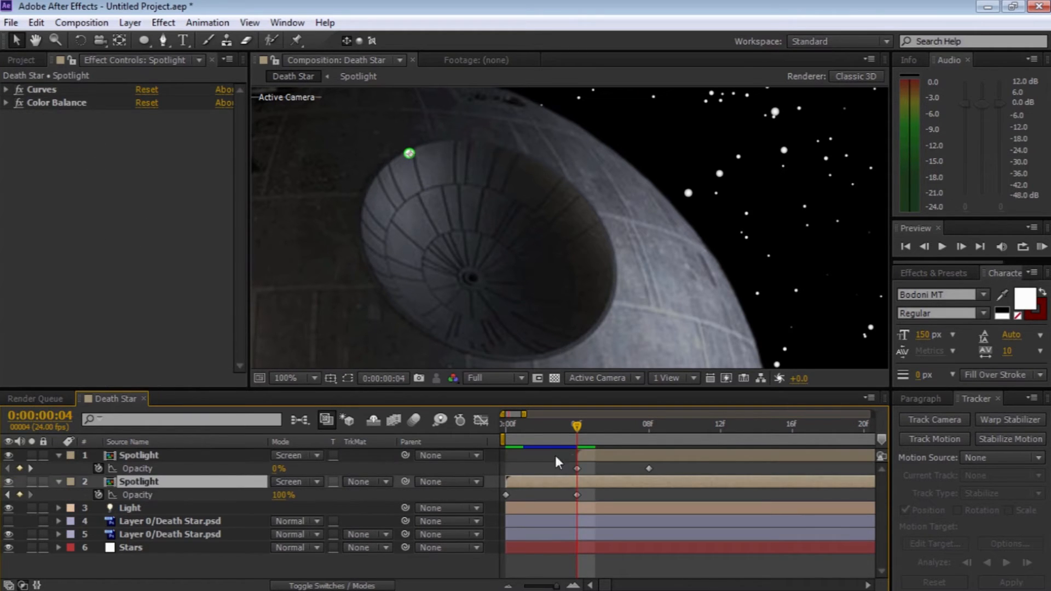
Step: Duplicate the newest Spotlight layer, place the copy on the dish's upper-right rim and shift the layer to start at frame 8
drag(583, 430, 643, 432)
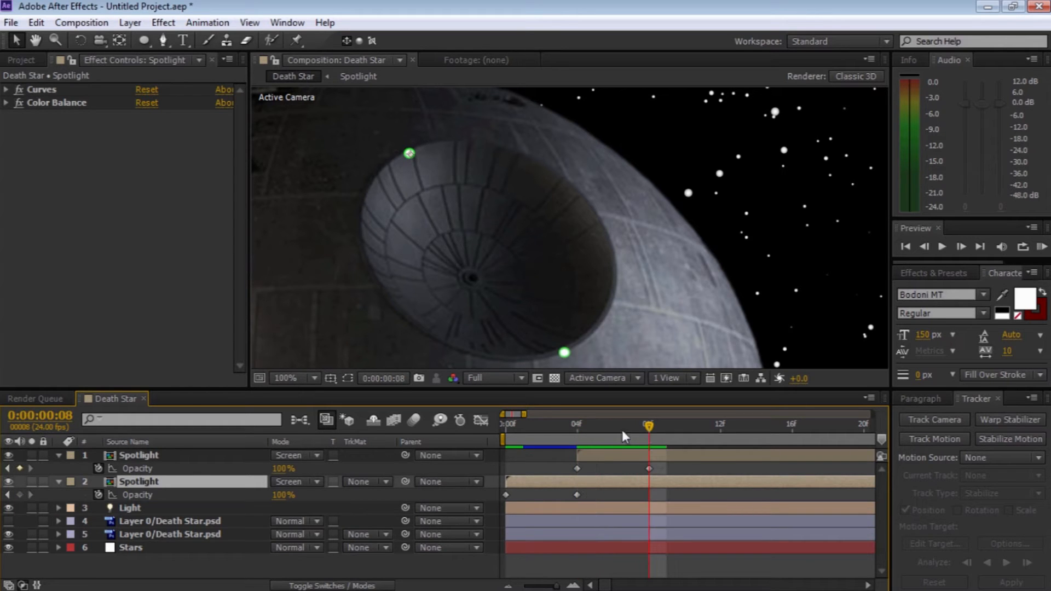
click(58, 481)
click(107, 455)
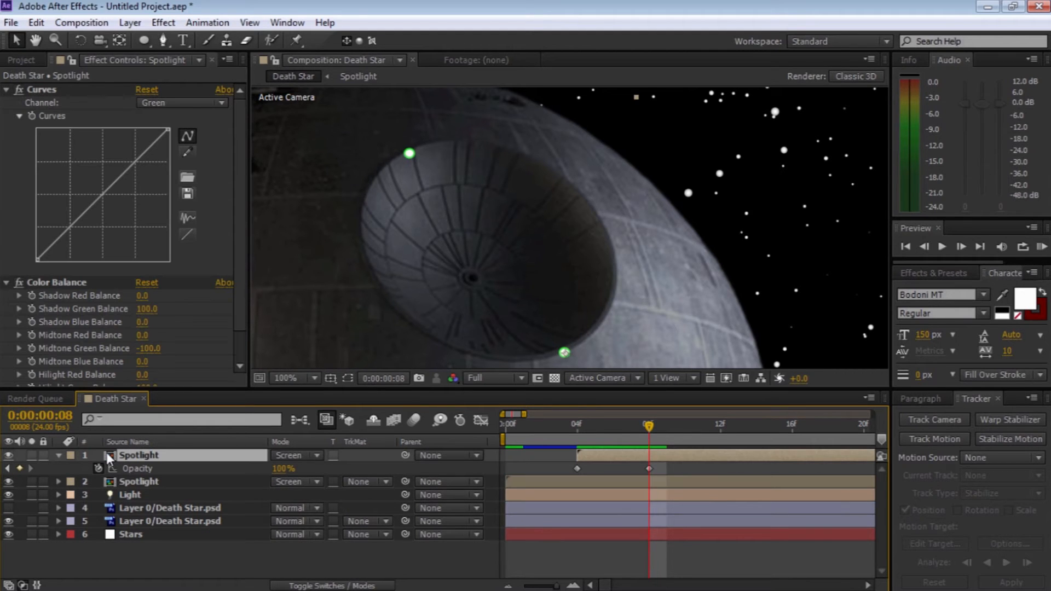
key(ctrl+d)
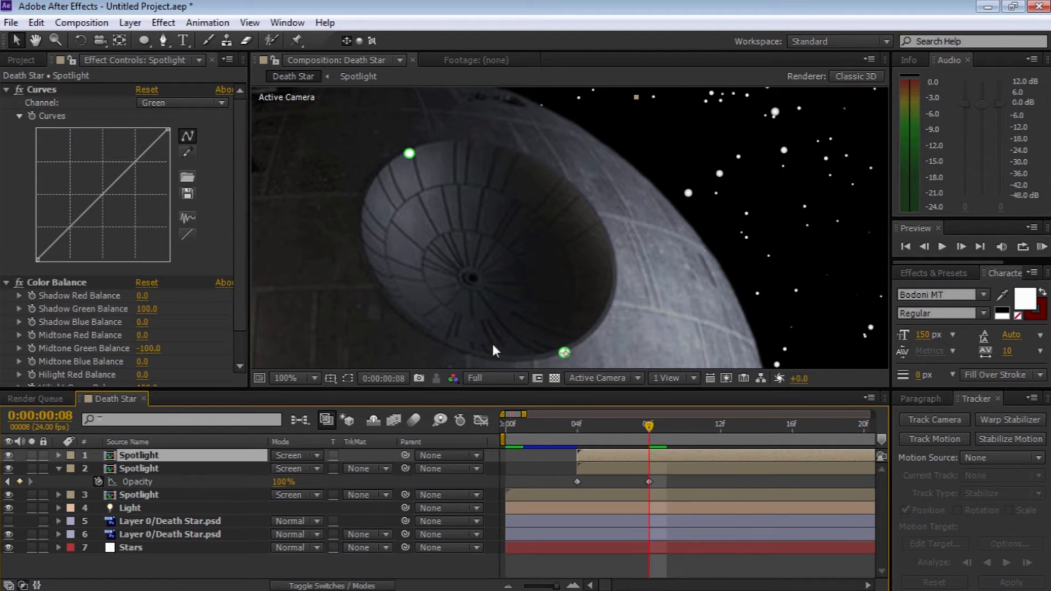
drag(568, 349, 586, 201)
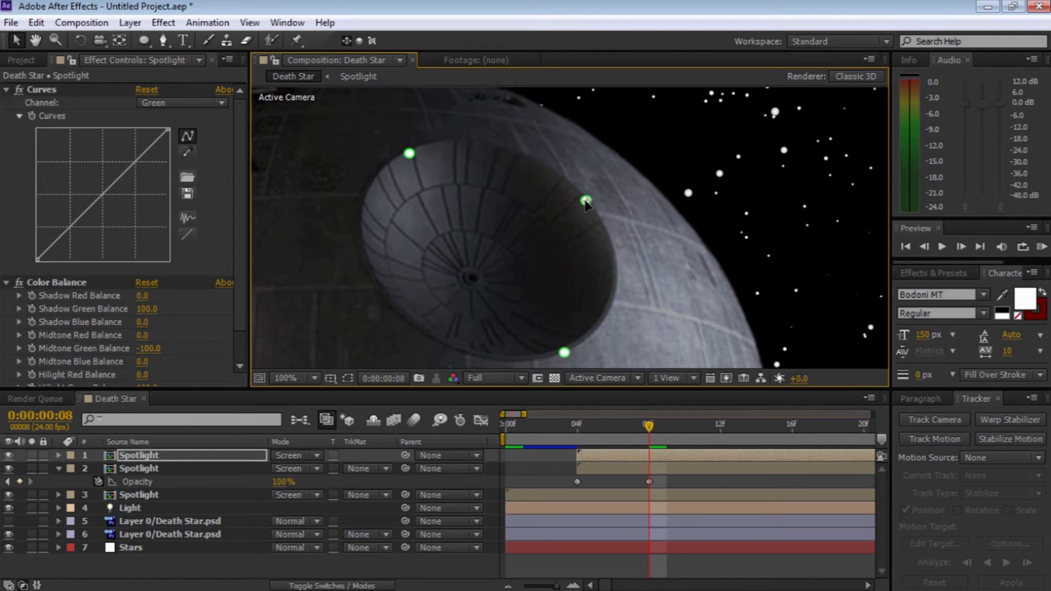
click(604, 453)
key(alt+bracketleft)
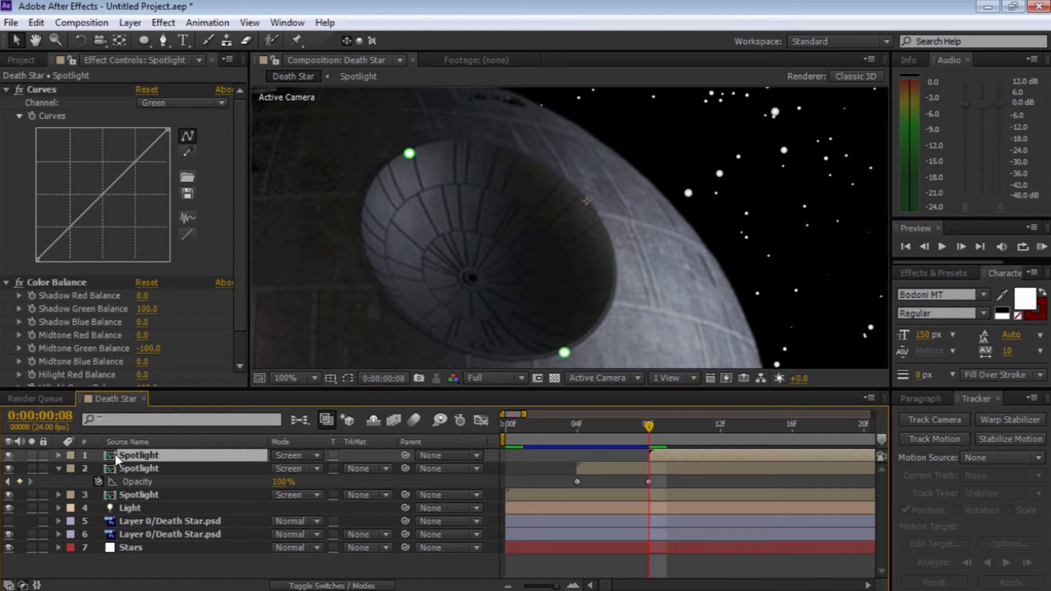
Step: Duplicate the upper-right Spotlight layer, place the copy on the dish's lower-left rim and shift the layer to start at frame 12
key(t)
click(110, 481)
key(t)
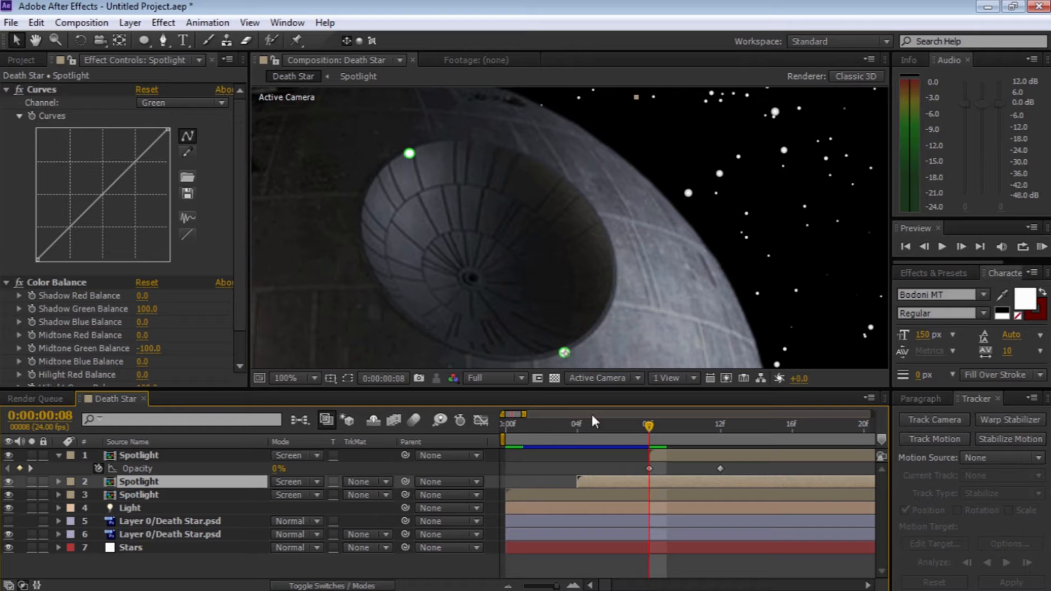
drag(638, 428, 721, 428)
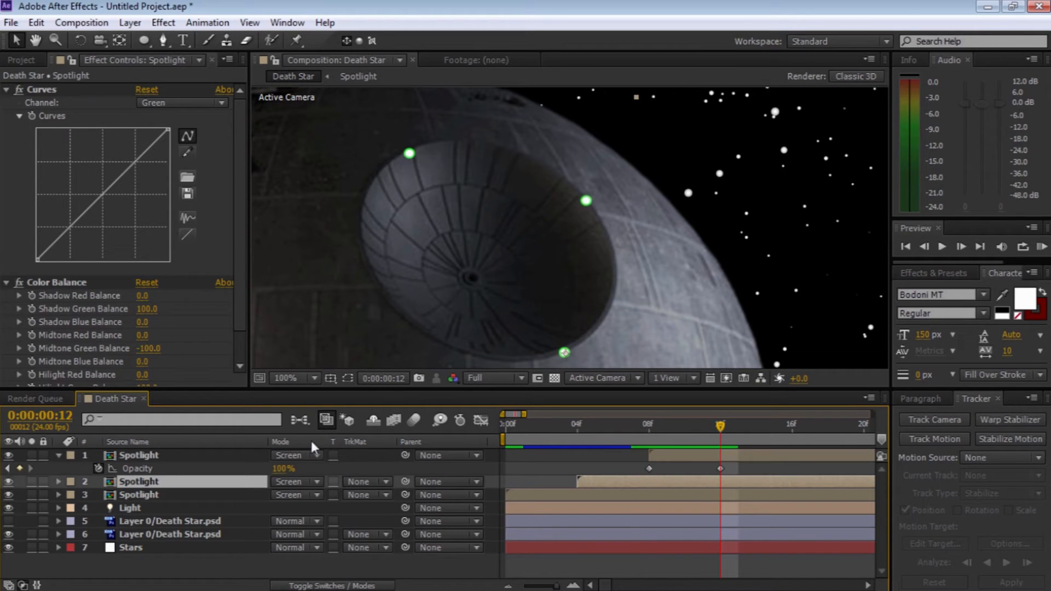
click(116, 457)
key(ctrl+d)
drag(586, 200, 396, 299)
drag(669, 456, 741, 455)
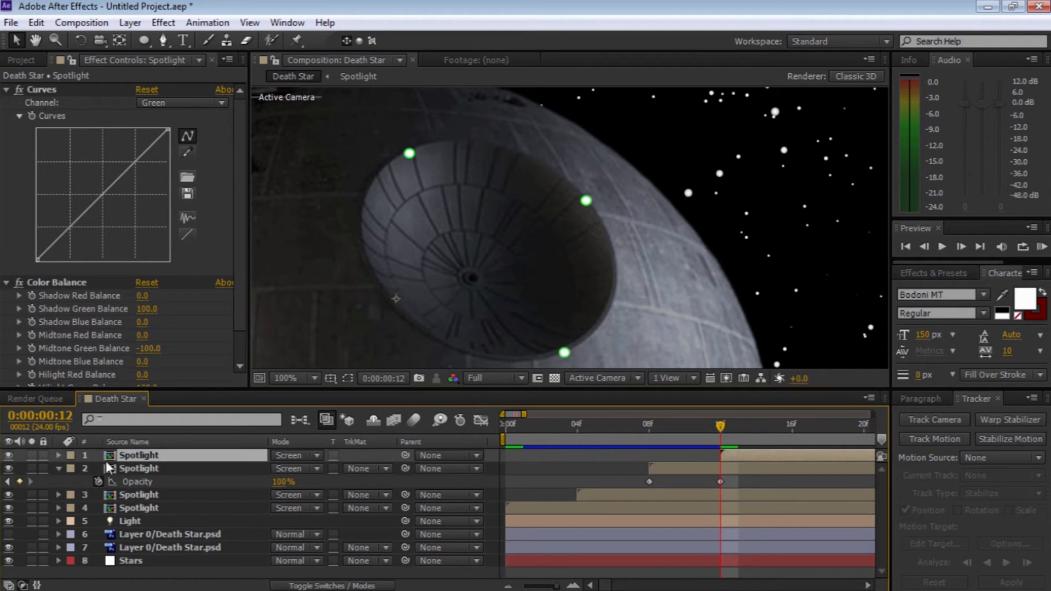
Step: Duplicate the lower-left Spotlight layer, place the copy on the dish's top rim and shift the layer to start at frame 16
click(60, 470)
drag(604, 585, 609, 586)
click(112, 471)
key(u)
click(112, 458)
key(u)
click(638, 430)
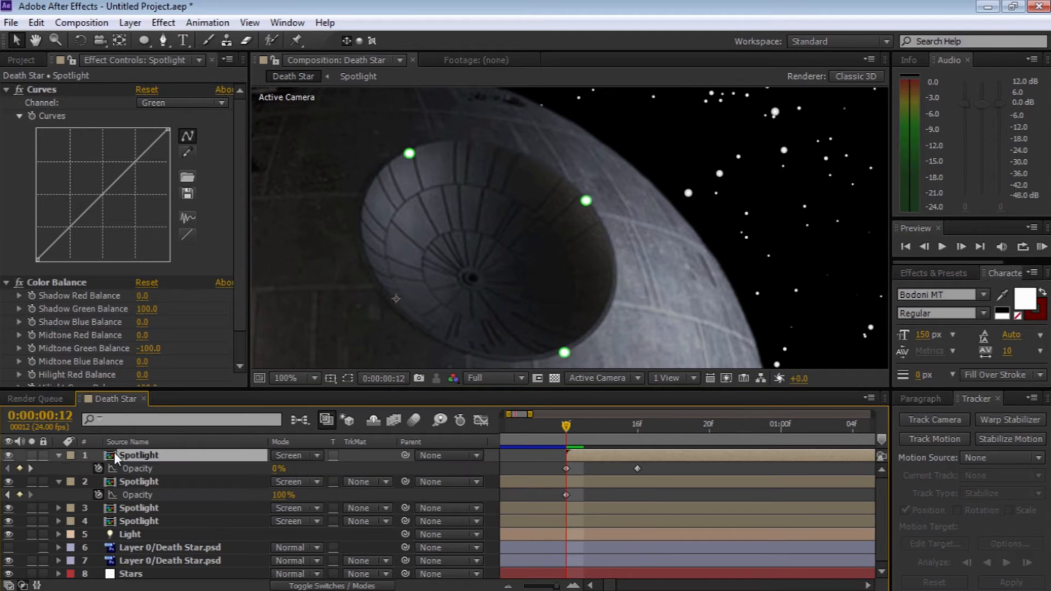
click(59, 482)
key(ctrl+d)
drag(398, 300, 510, 150)
drag(614, 458, 684, 466)
Step: Duplicate the top-rim Spotlight layer, place the copy on the dish's bottom rim and shift the layer to start at frame 20
key(u)
click(115, 482)
key(u)
click(710, 426)
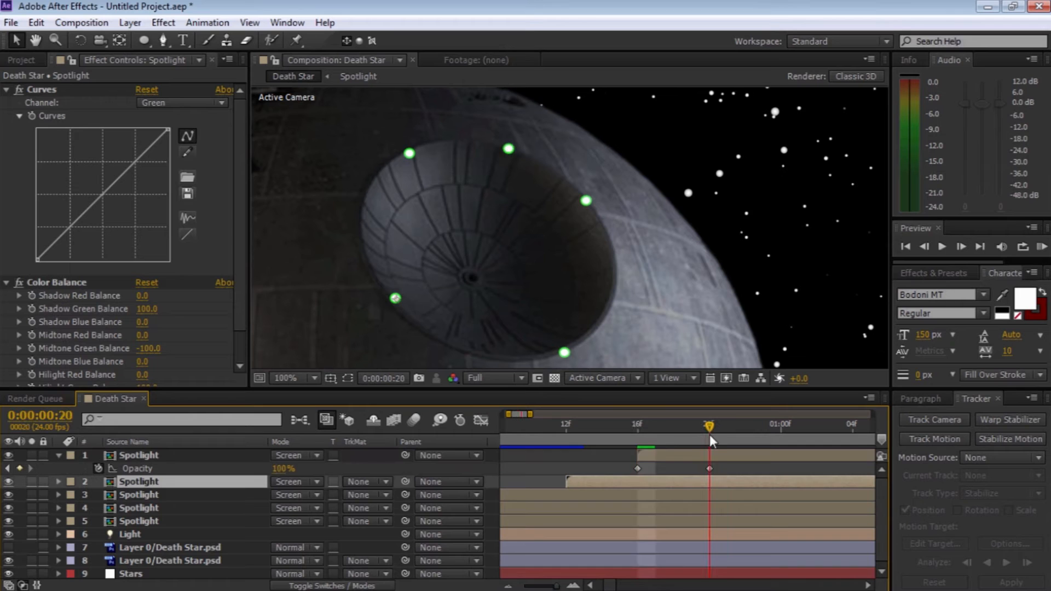
click(155, 456)
key(ctrl+d)
drag(510, 149, 478, 330)
drag(658, 455, 730, 456)
Step: Duplicate the bottom-rim Spotlight layer, place the copy on the dish's right rim and shift the layer to start at 1:00
key(u)
key(Page_Down)
drag(775, 430, 777, 431)
key(ctrl+d)
click(58, 469)
drag(723, 455, 852, 431)
key(u)
key(space)
drag(784, 485, 573, 489)
drag(475, 331, 733, 229)
drag(606, 269, 609, 273)
Step: Duplicate the right-rim Spotlight layer, shift the copy to start at 1:04 and place it on the dish's left rim
key(ctrl+d)
drag(585, 455, 706, 431)
key(u)
drag(615, 268, 363, 201)
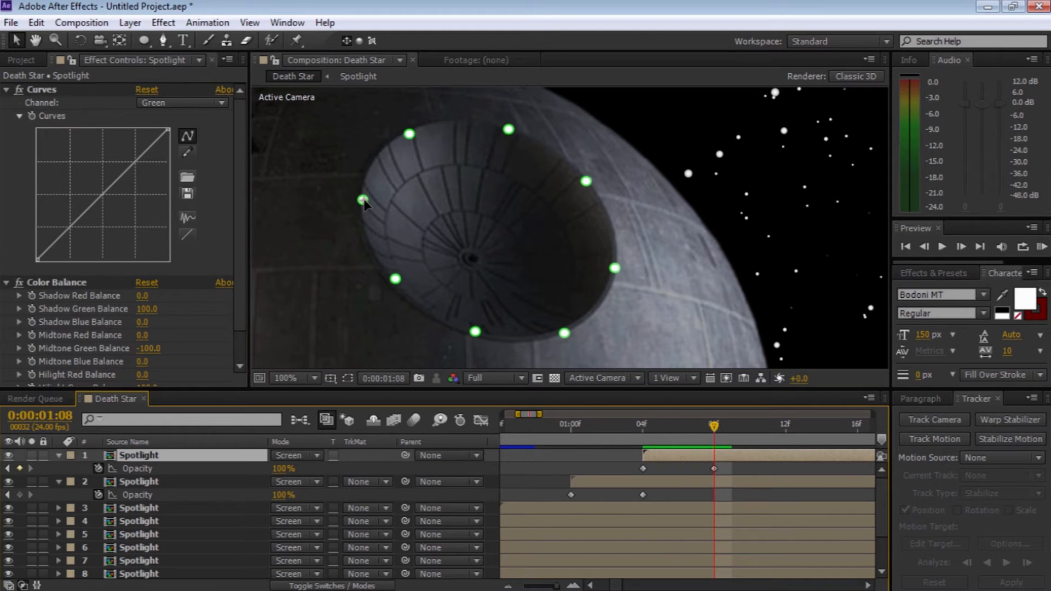
Step: Play the composition from the start to check how the rim spotlights fade in one after another
key(z)
alt+click(470, 196)
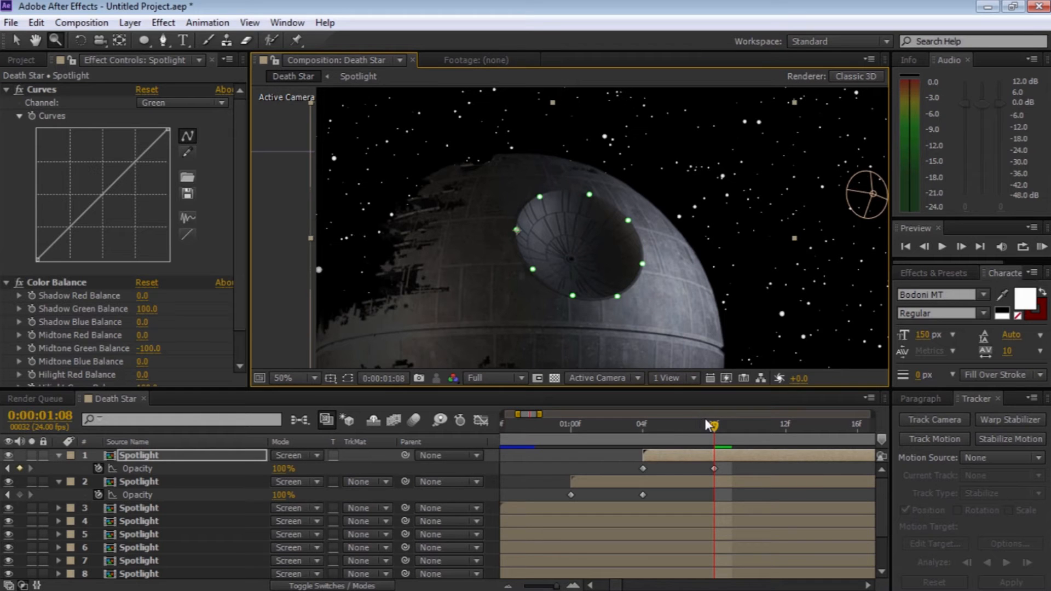
key(Home)
key(space)
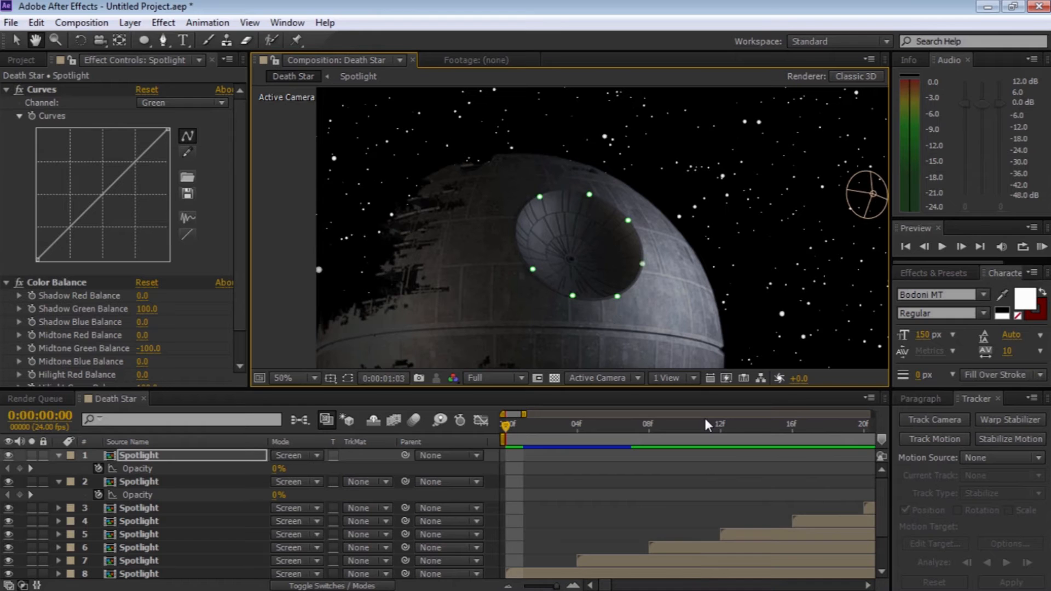
key(space)
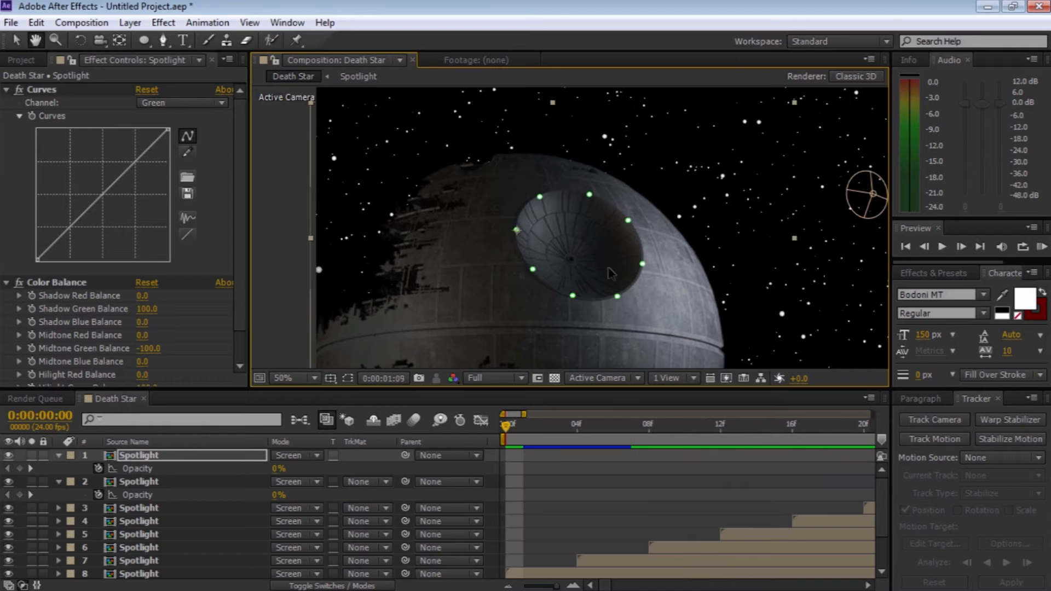
key(space)
Step: Duplicate the left-rim Spotlight layer so the copy starts at 1:08 and place it on the hub of the dish
drag(678, 425, 635, 426)
click(59, 482)
click(126, 457)
key(ctrl+d)
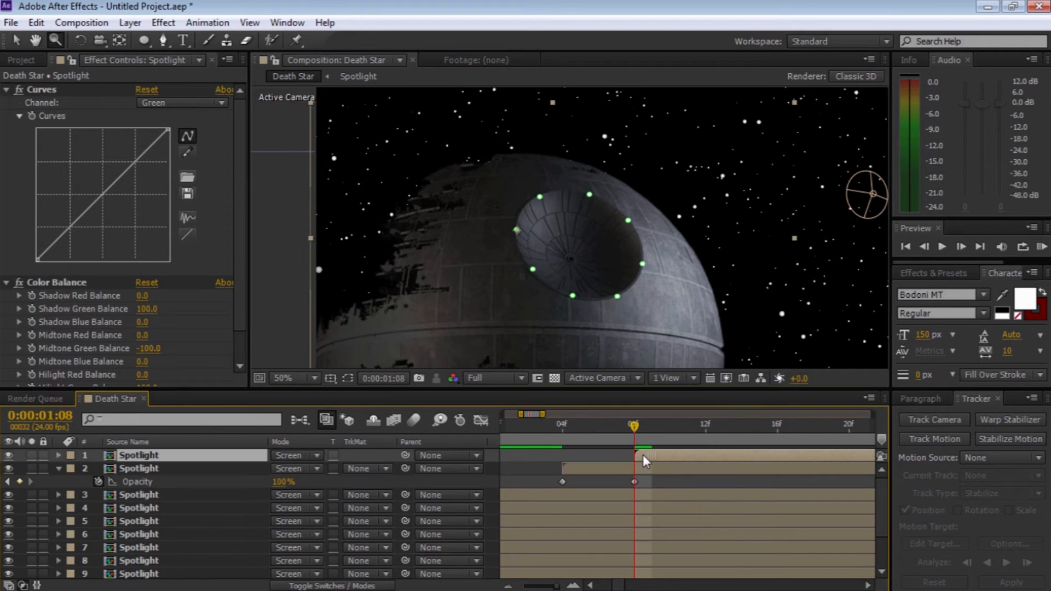
key(v)
drag(517, 230, 570, 261)
Step: Scale up the hub Spotlight layer so it is larger than the rim spotlights
click(712, 428)
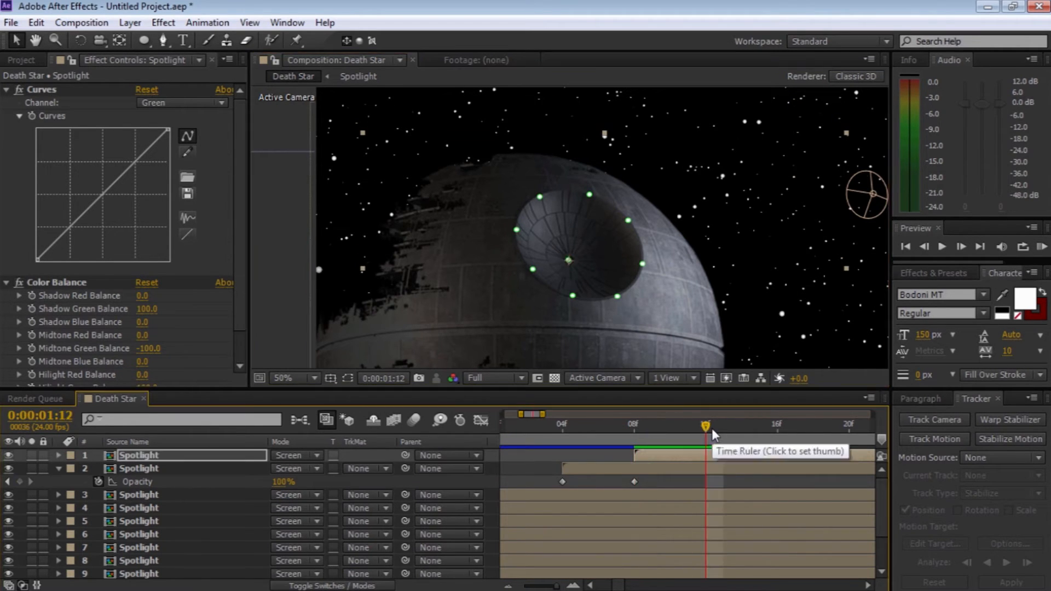
key(u)
click(612, 479)
key(u)
click(652, 456)
key(s)
drag(293, 469, 342, 469)
click(607, 268)
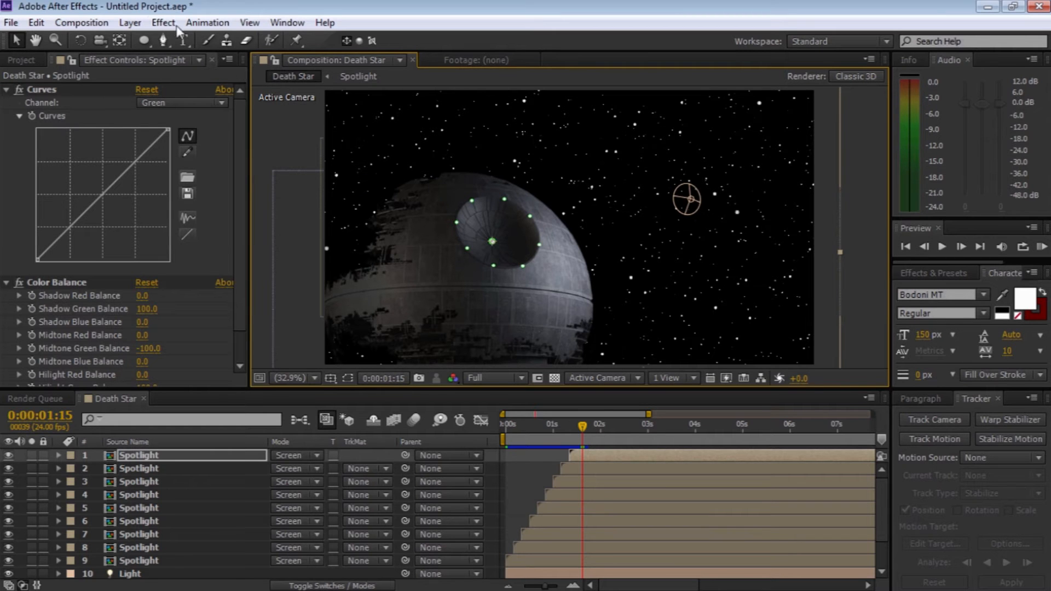
Step: Create a white (FFFFFF) 1920 x 1080 px solid layer named Laser
click(130, 23)
mouse_move(186, 34)
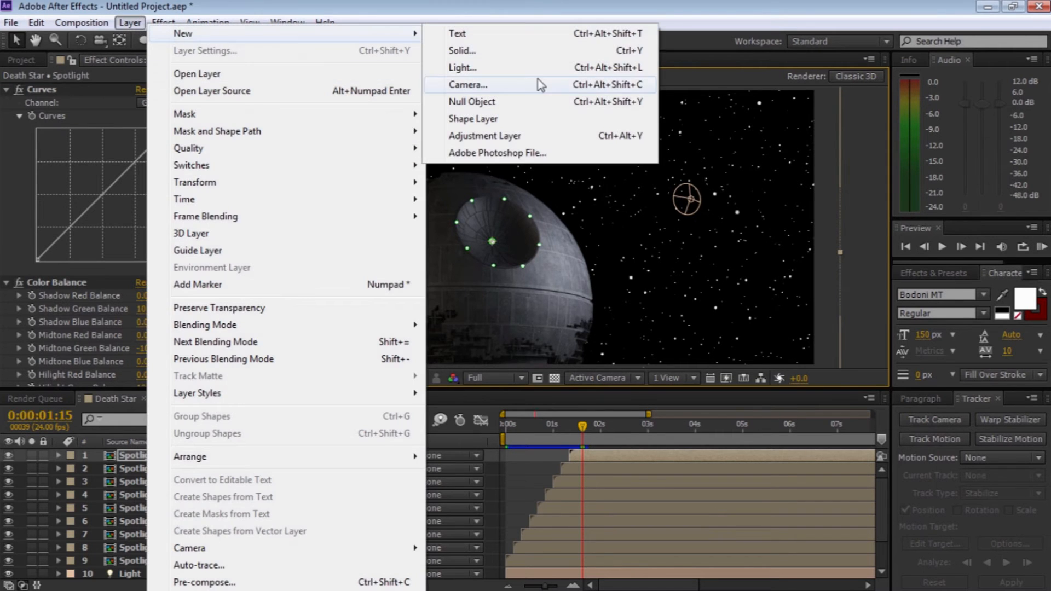
click(527, 52)
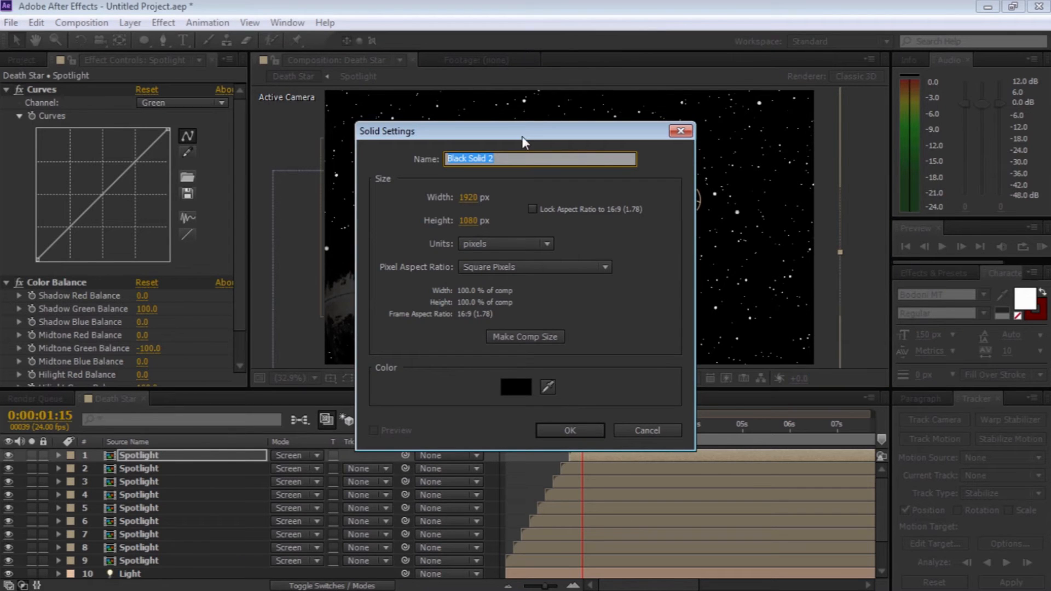
click(521, 386)
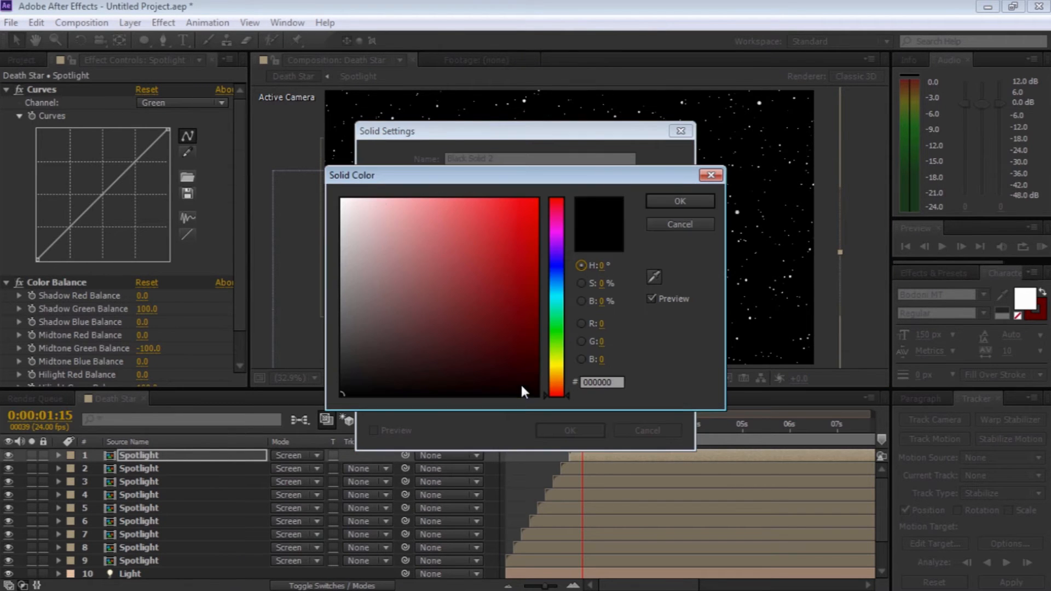
drag(370, 222, 341, 199)
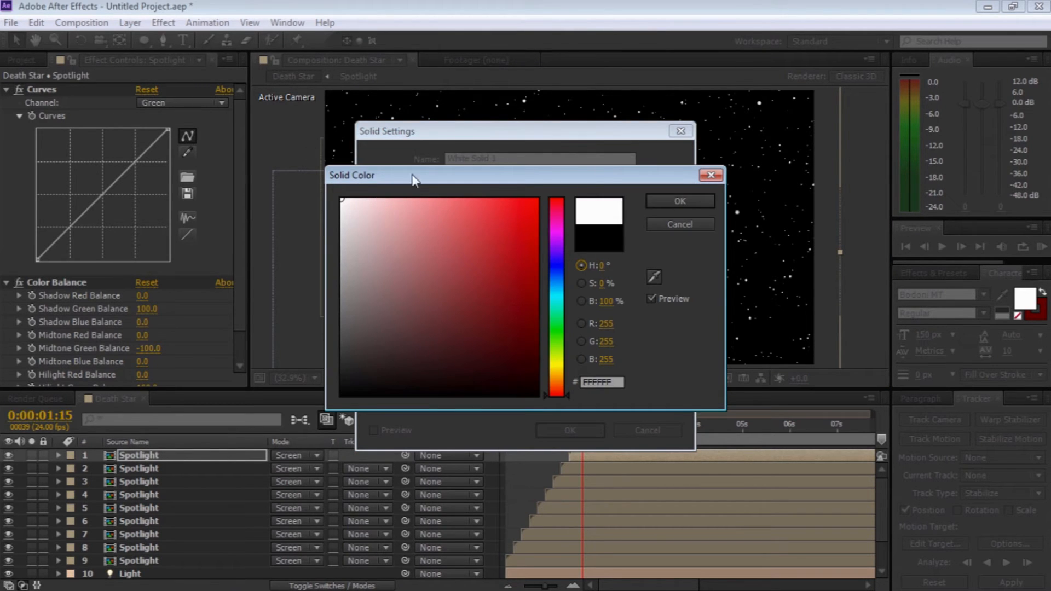
click(655, 199)
drag(523, 159, 418, 159)
text(Laser)
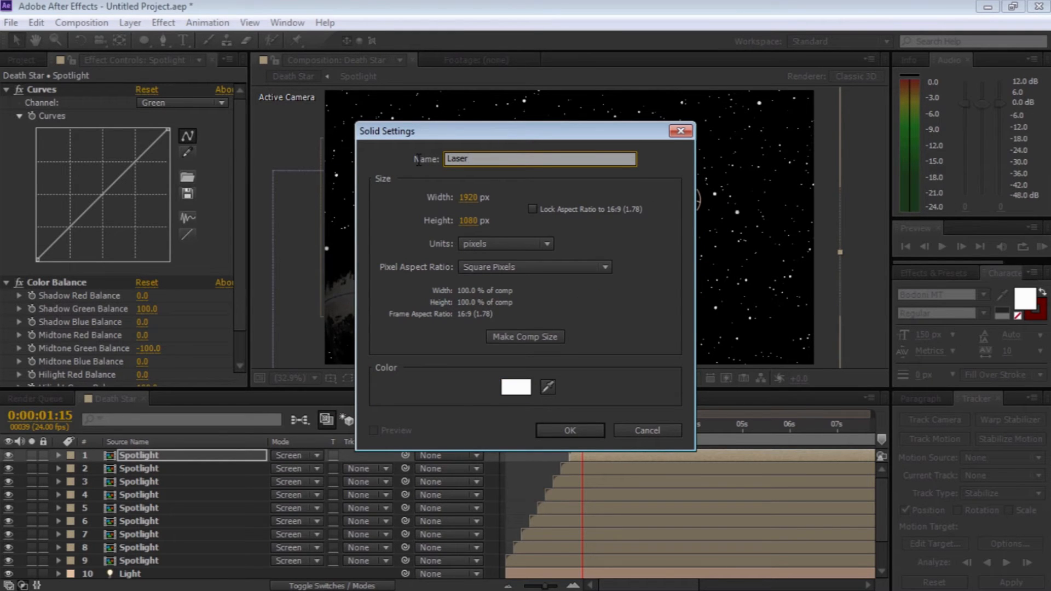
click(578, 428)
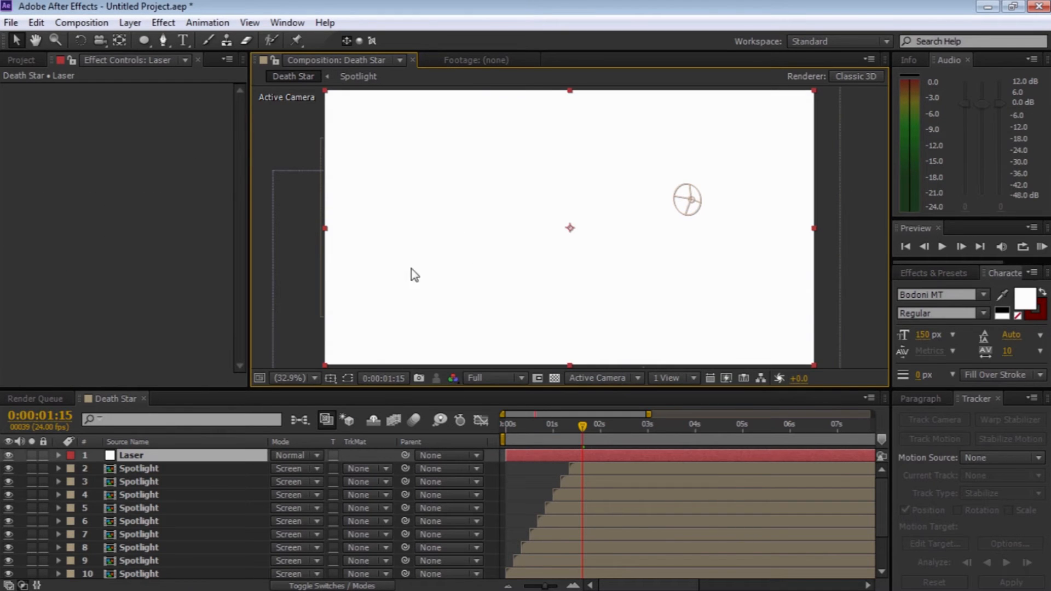
Step: Draw a closed triangular Pen mask on the Laser solid, with its wide end left of the dish and its tip pointing right
click(164, 40)
click(411, 195)
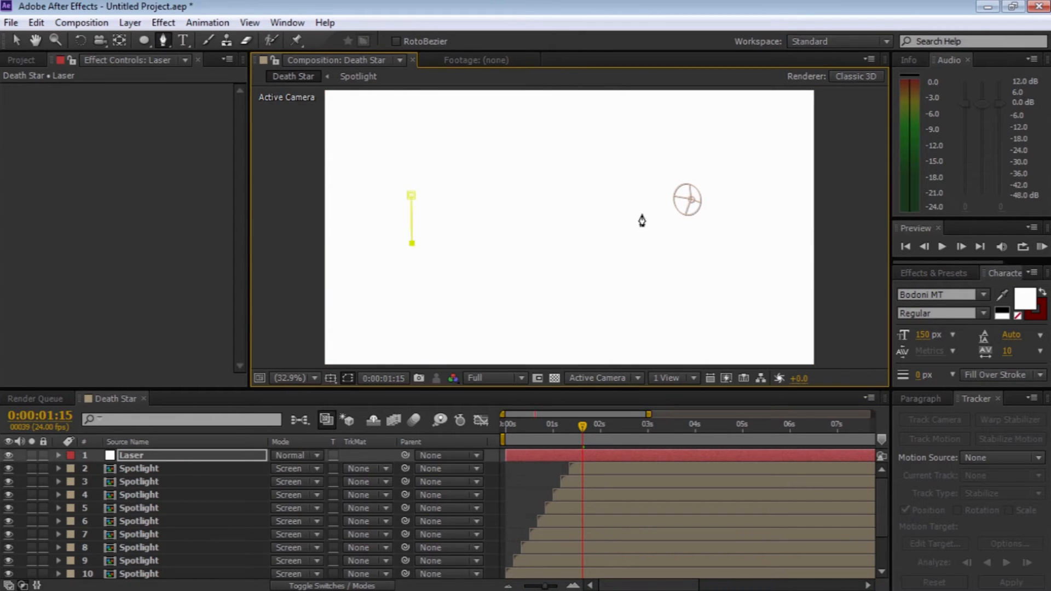
click(560, 217)
click(412, 196)
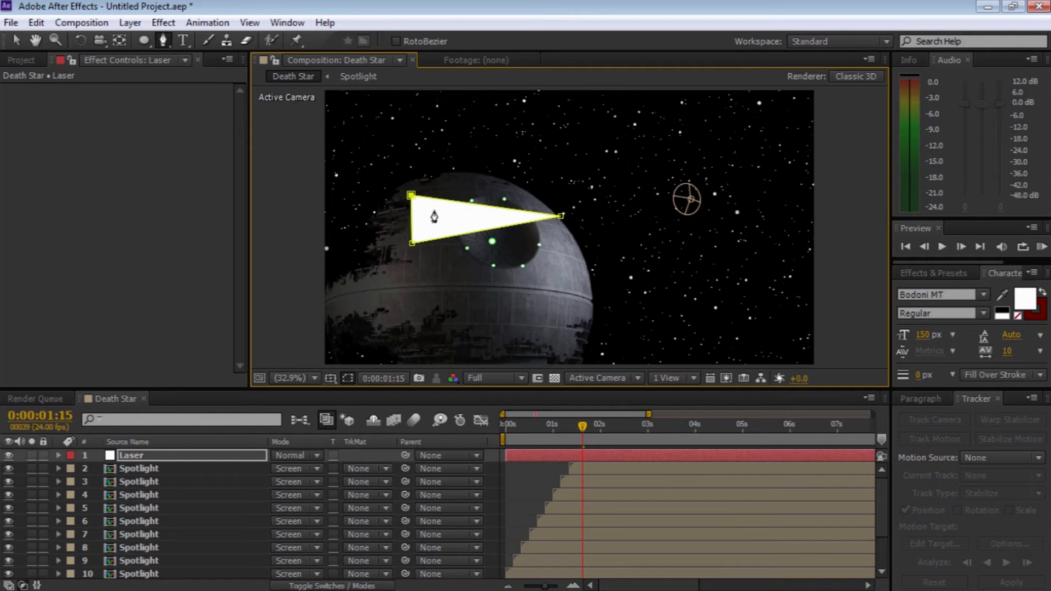
Step: Narrow the Laser mask to a thin beam by moving its upper wide-end point almost onto the lower one
key(z)
click(425, 214)
click(612, 232)
drag(612, 232, 551, 219)
key(v)
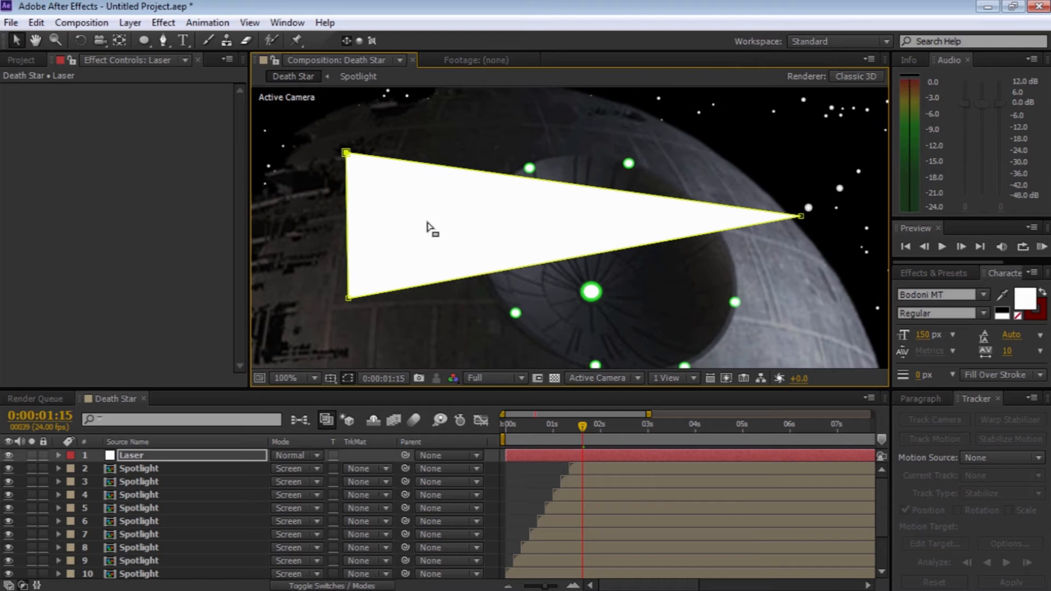
drag(346, 152, 349, 296)
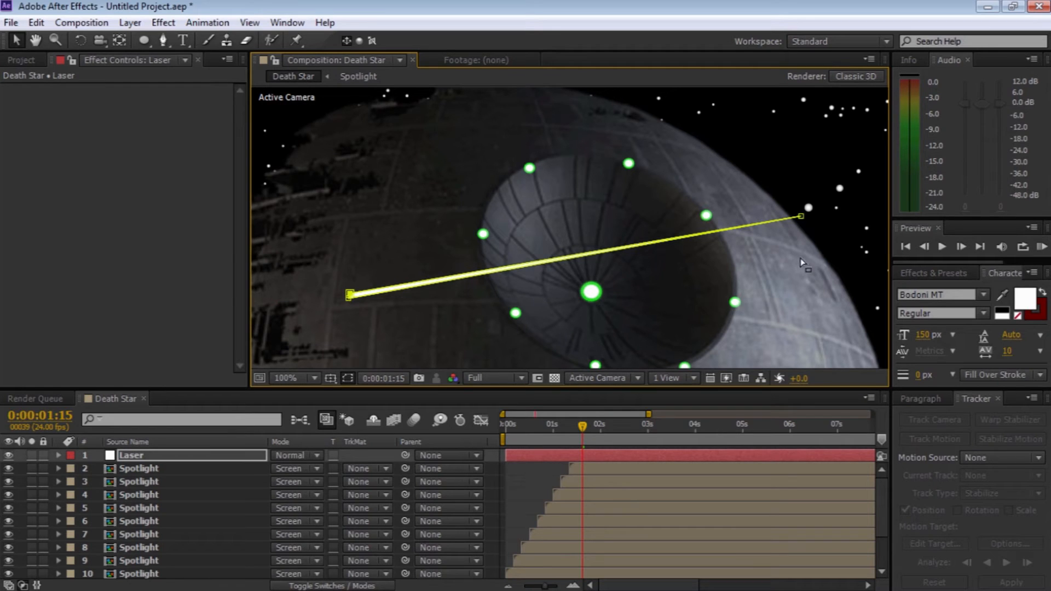
Step: Move the Laser mask's tip to the dish's upper-right rim and its wide end onto the left-rim spotlight
drag(798, 217, 707, 226)
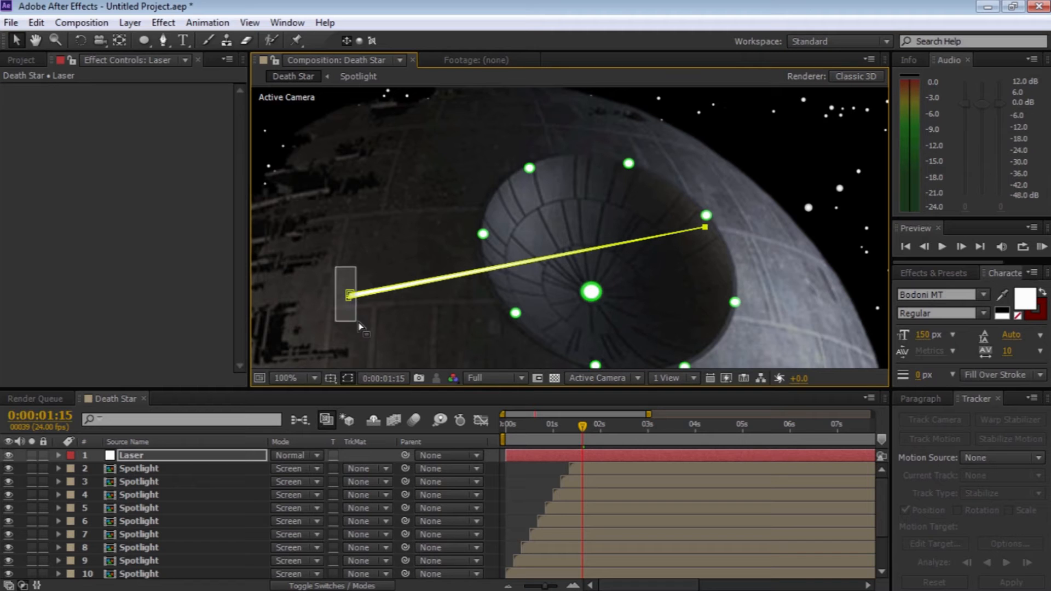
click(349, 297)
drag(350, 297, 484, 232)
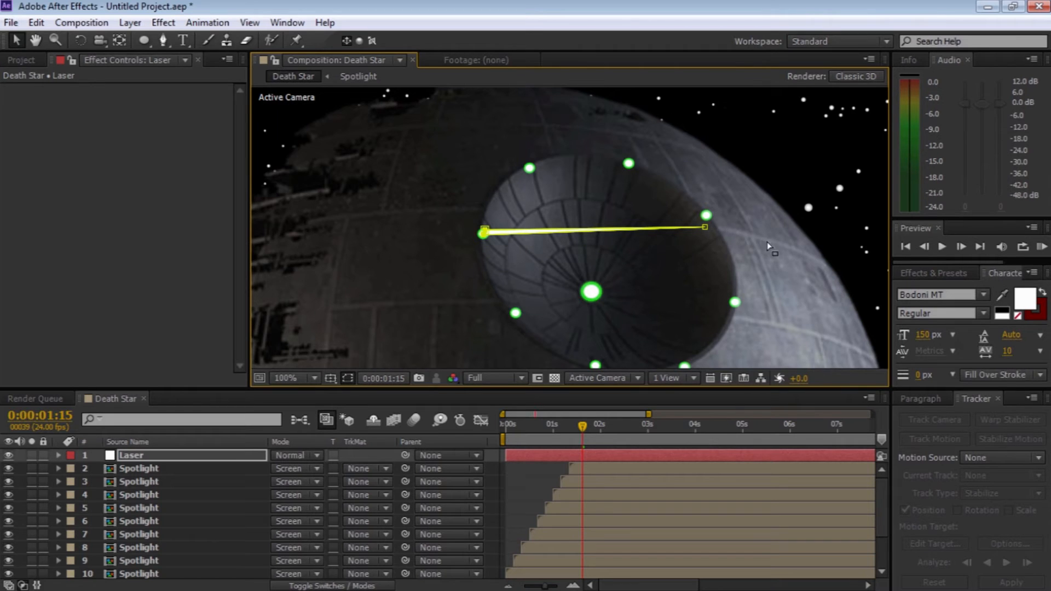
key(space)
drag(772, 241, 683, 231)
key(v)
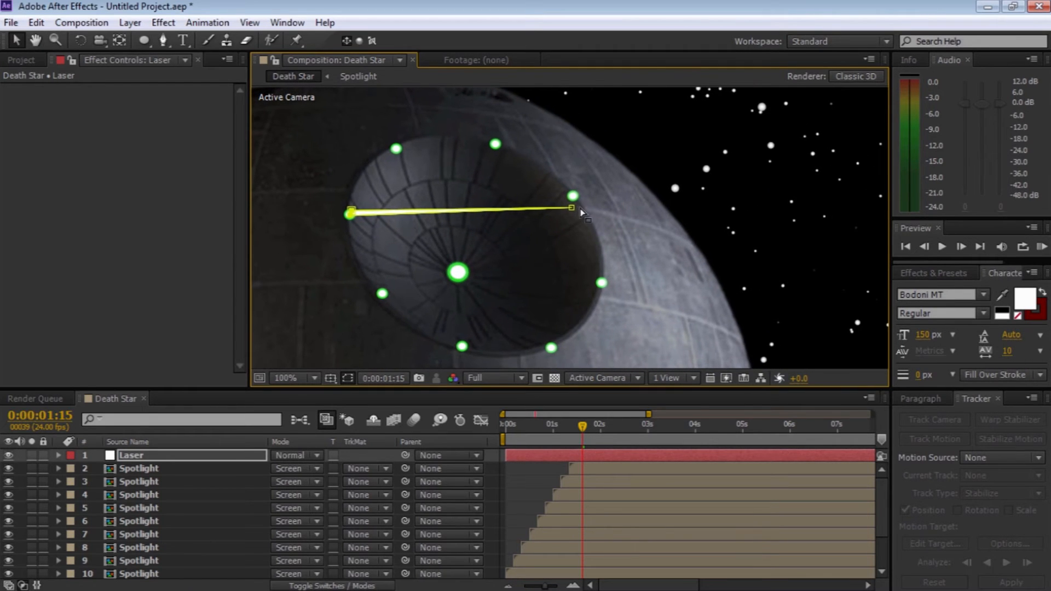
Step: Reposition the Laser beam's tip just beyond the dish's upper-right rim, nearly level with the left-rim spotlight
drag(602, 202, 605, 143)
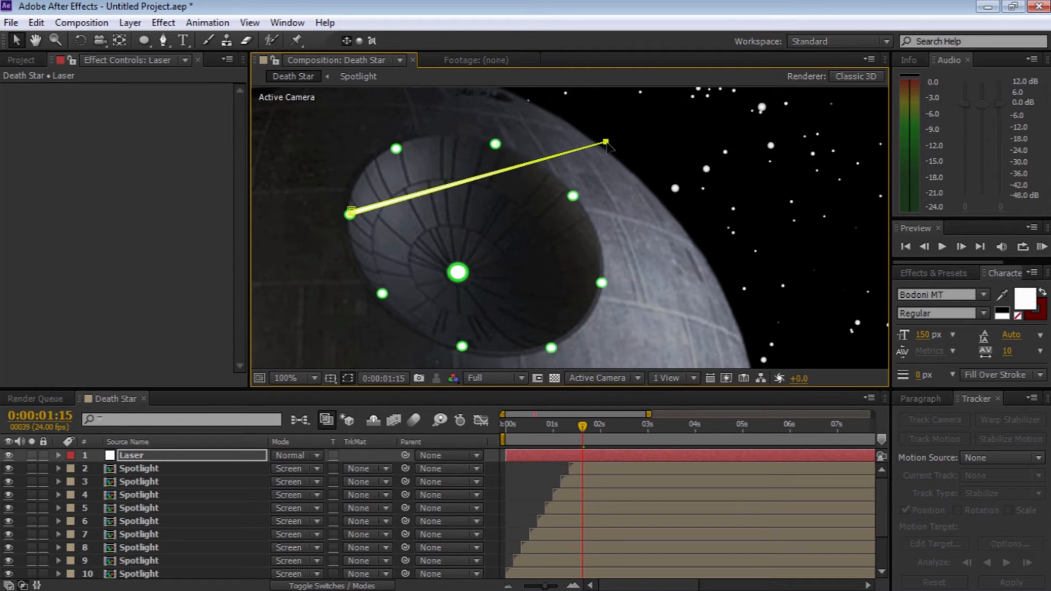
key(z)
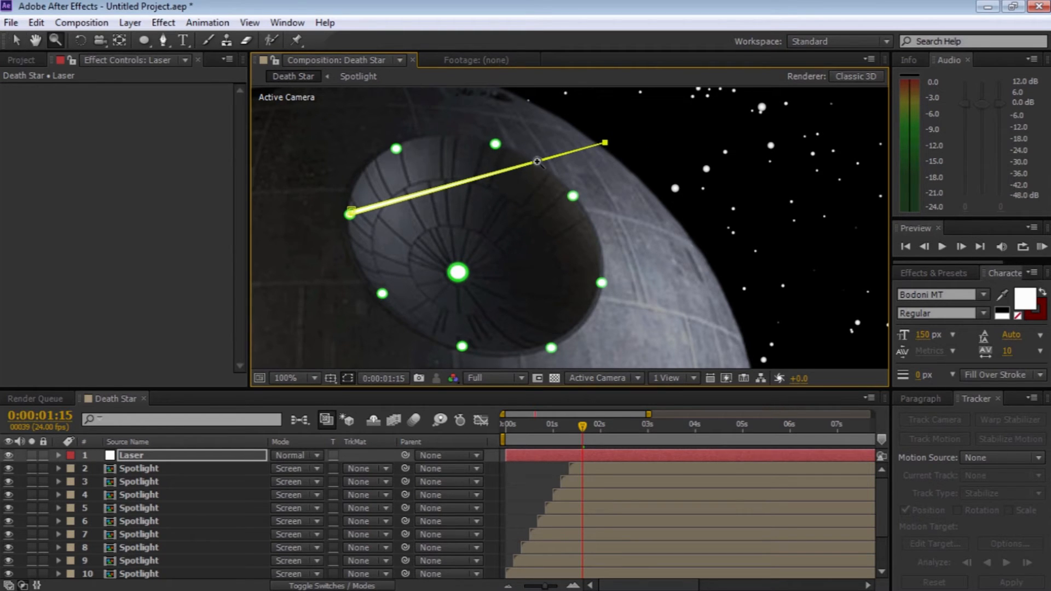
alt+click(600, 293)
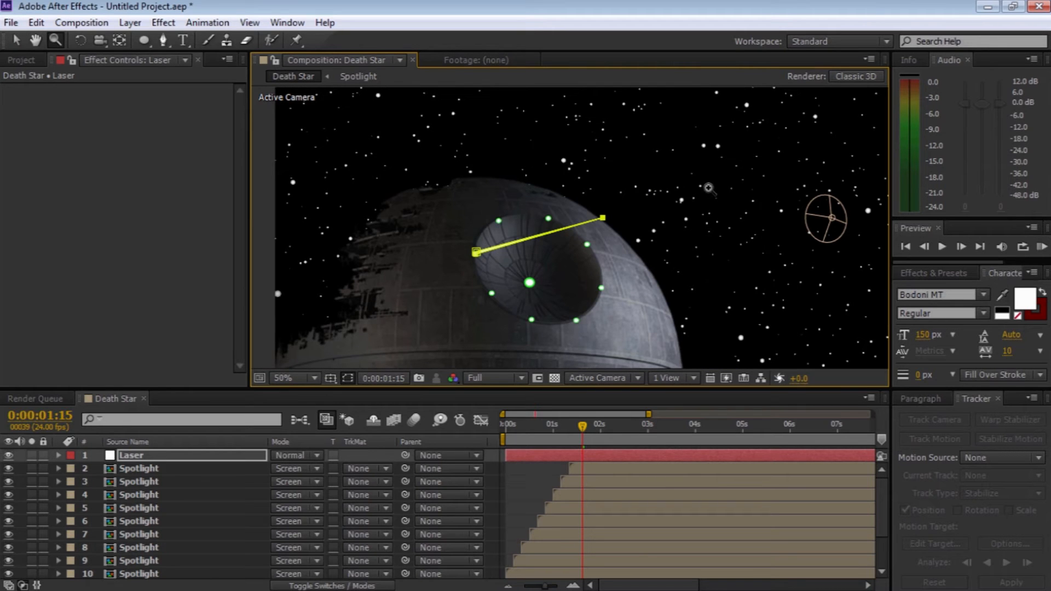
alt+click(665, 204)
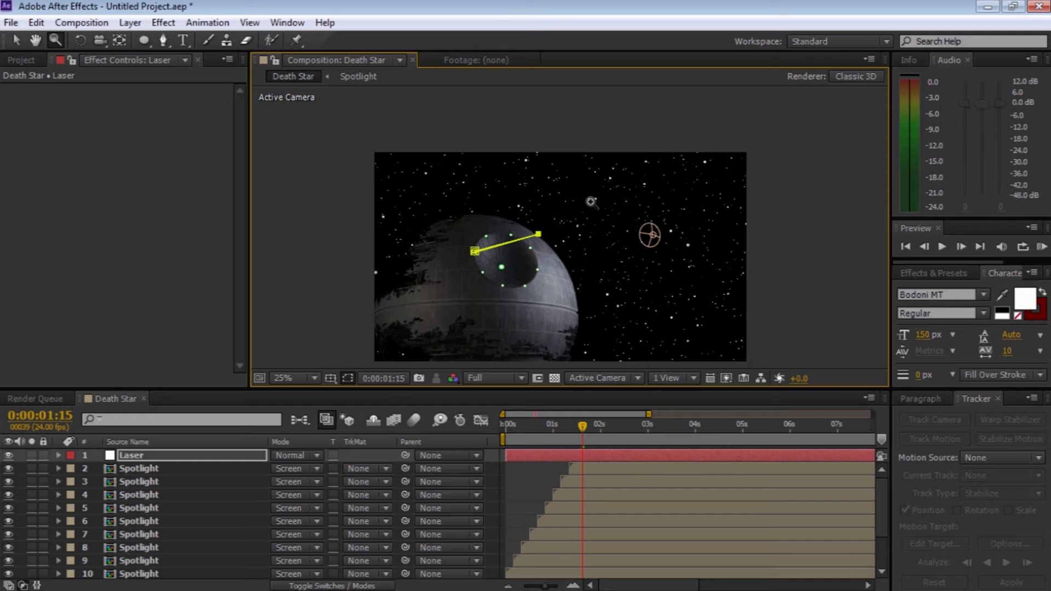
key(v)
drag(541, 235, 547, 257)
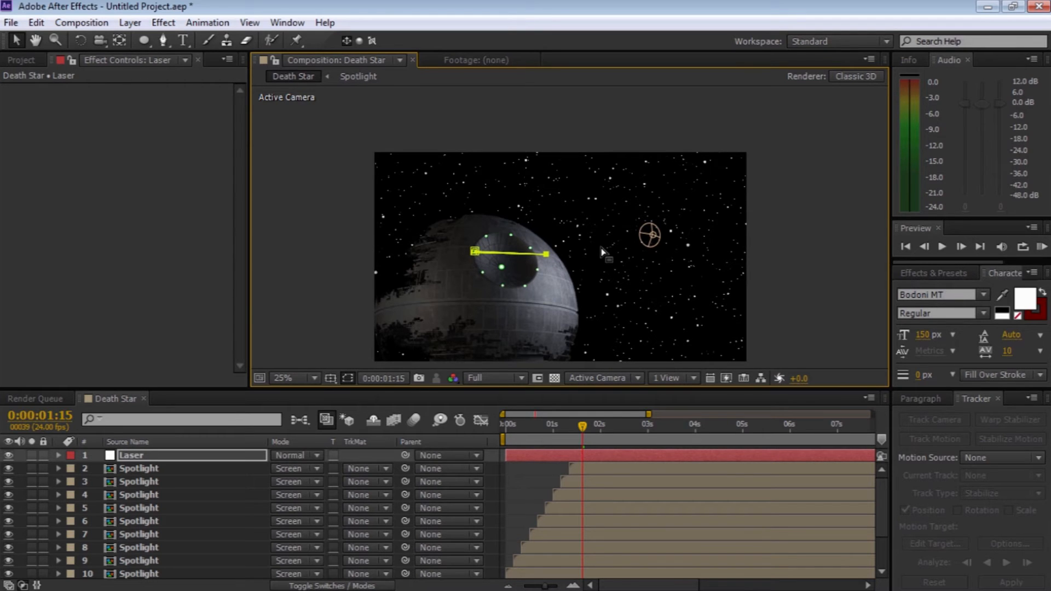
Step: Temporarily hide the mask path outline to inspect the Laser beam, and show the outline again
key(z)
click(531, 272)
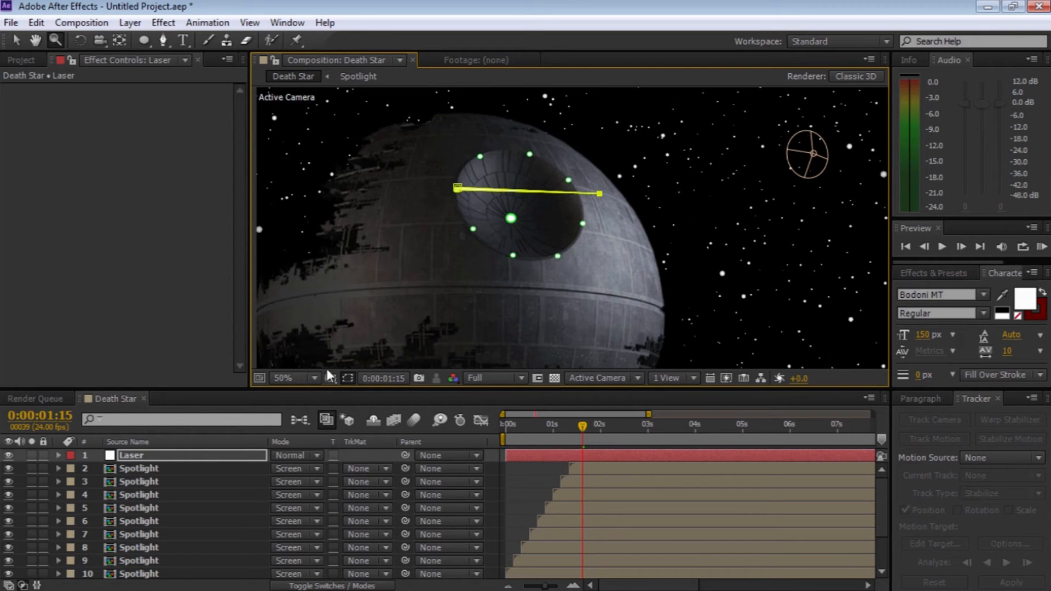
click(347, 378)
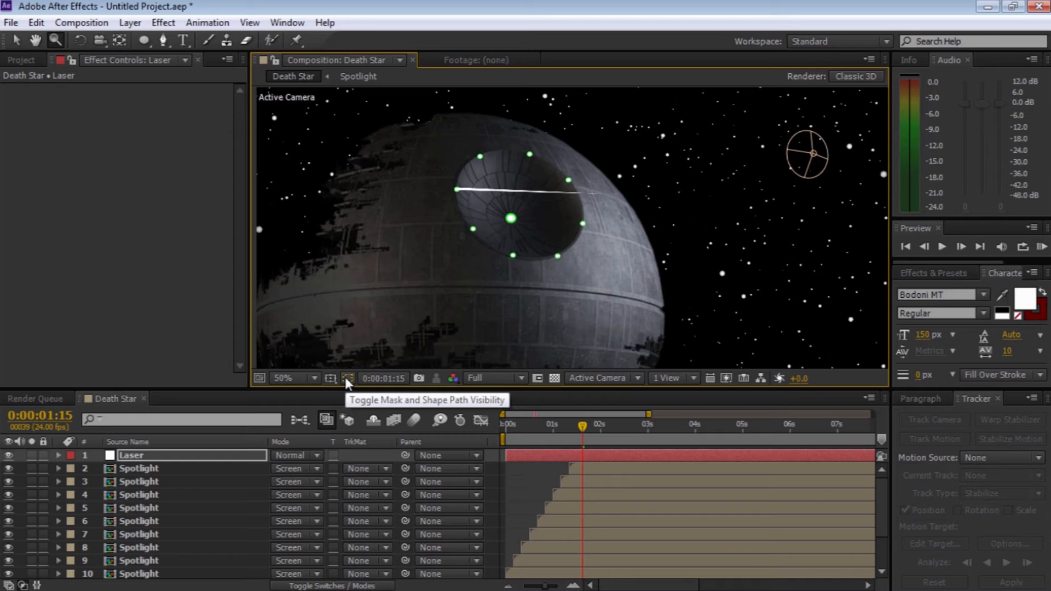
click(346, 377)
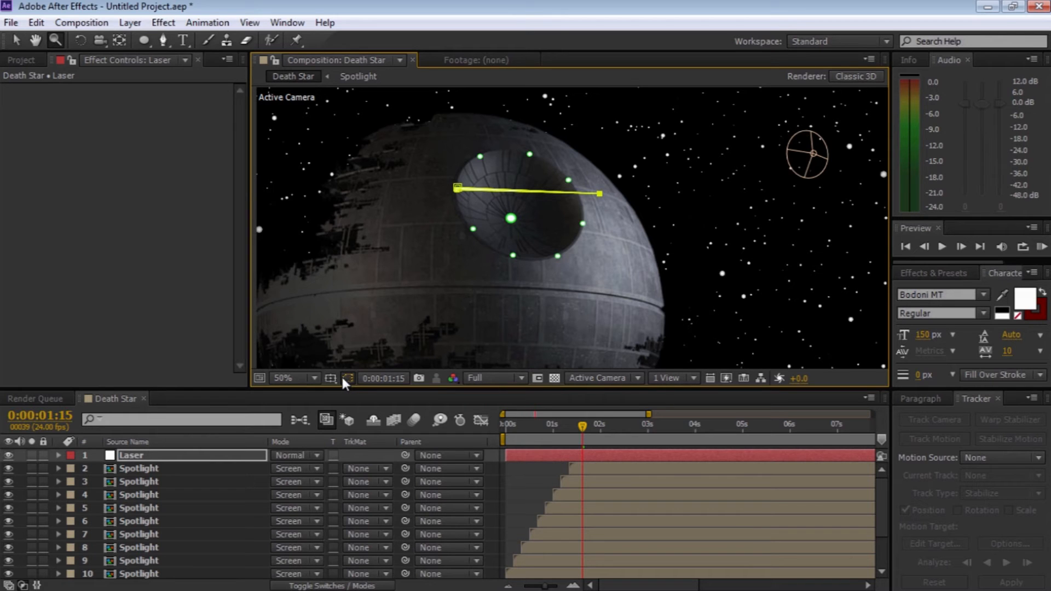
Step: Duplicate the Laser layer and reveal all mask properties of the copy
click(112, 454)
key(ctrl+d)
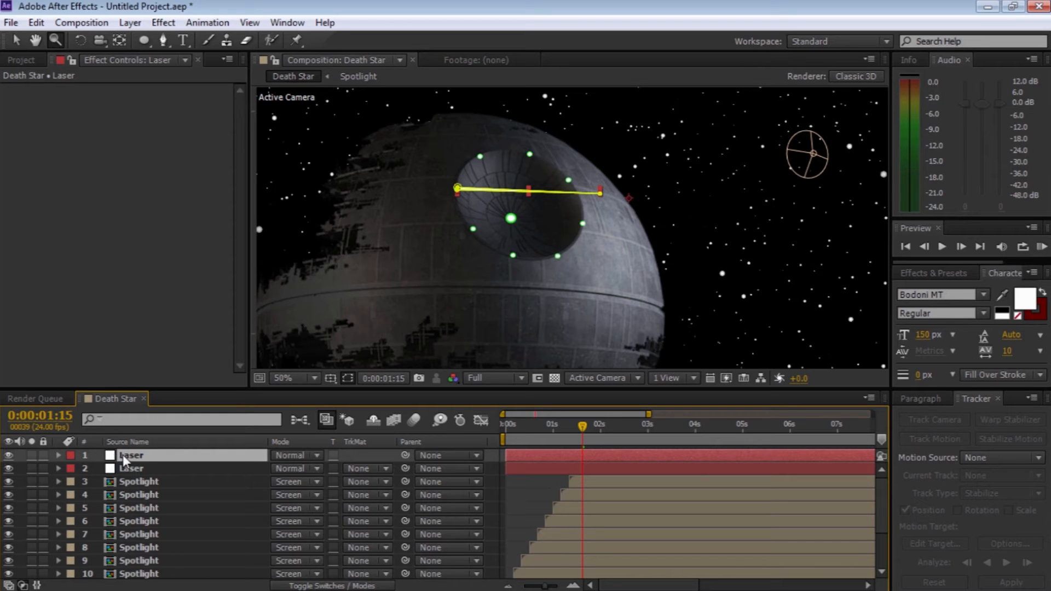
key(m)
key(m)
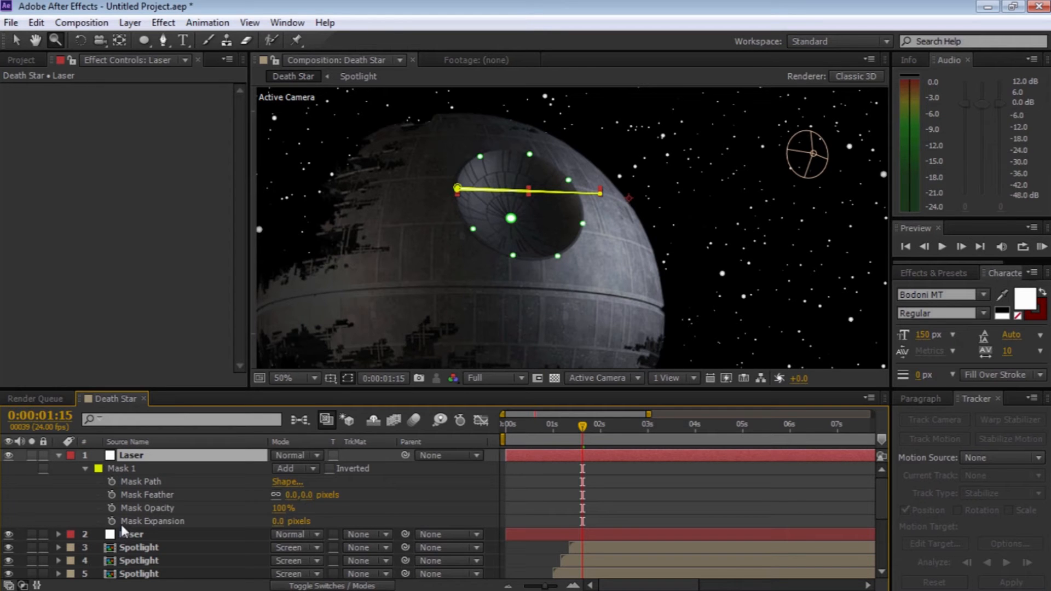
Step: Create a black 1920 × 1080 px solid and place it directly beneath the two Laser layers
click(132, 23)
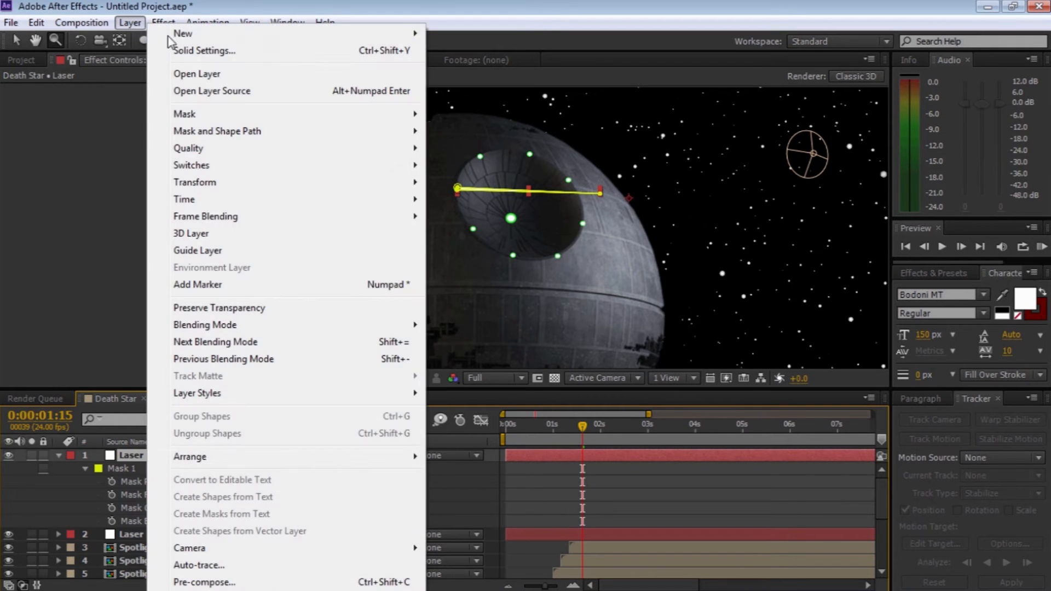
mouse_move(183, 33)
click(588, 50)
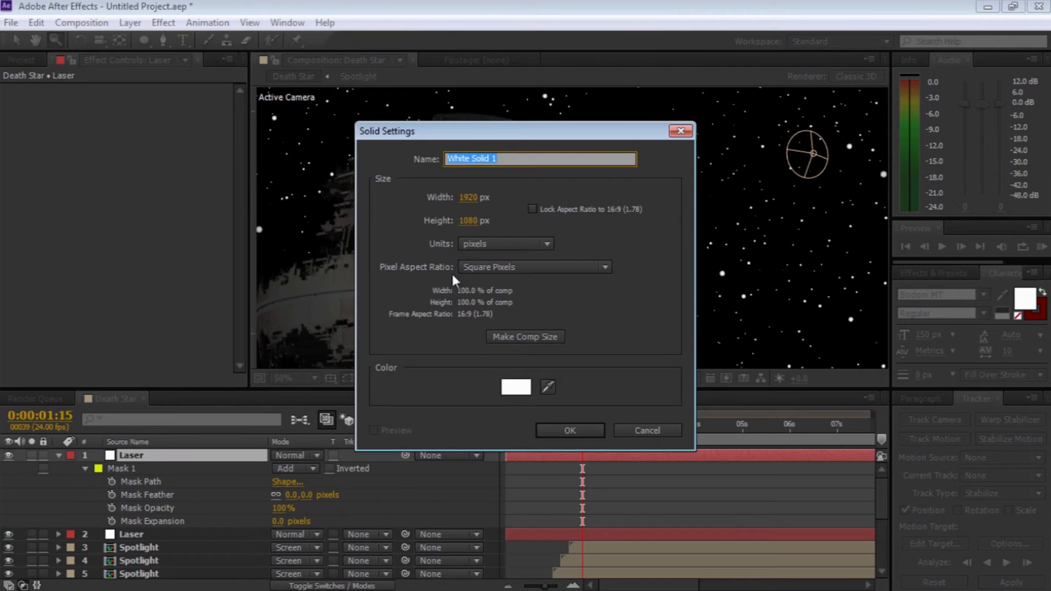
click(516, 387)
click(537, 373)
drag(619, 478, 672, 533)
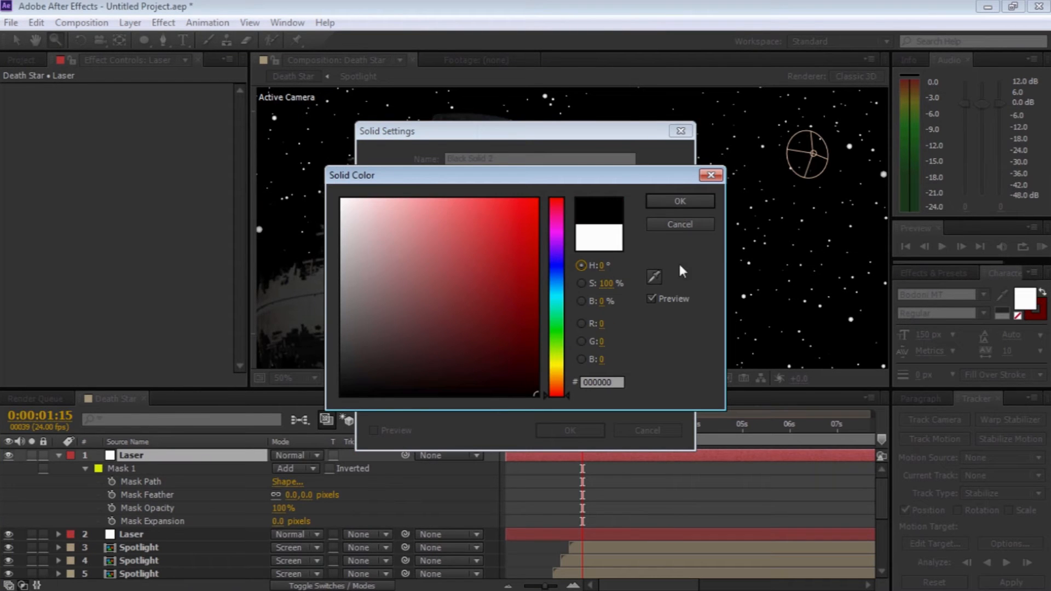
click(679, 198)
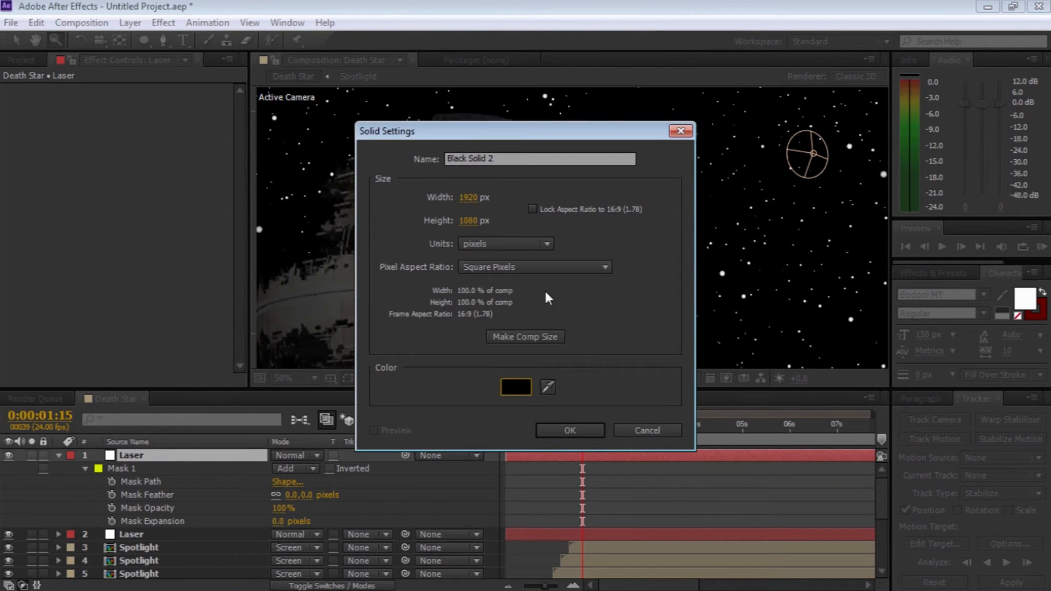
click(564, 431)
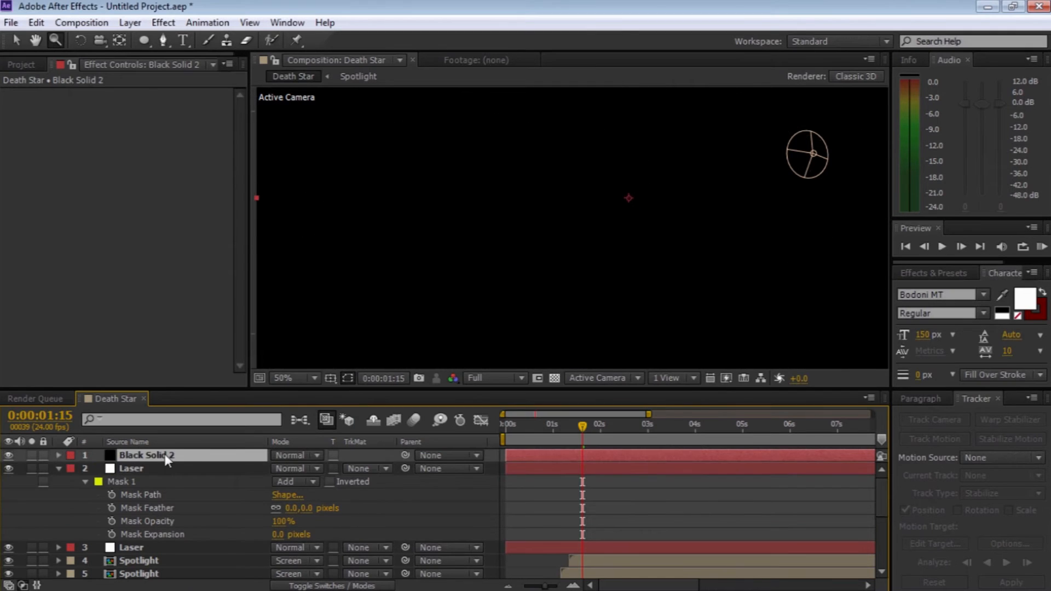
drag(159, 482, 149, 548)
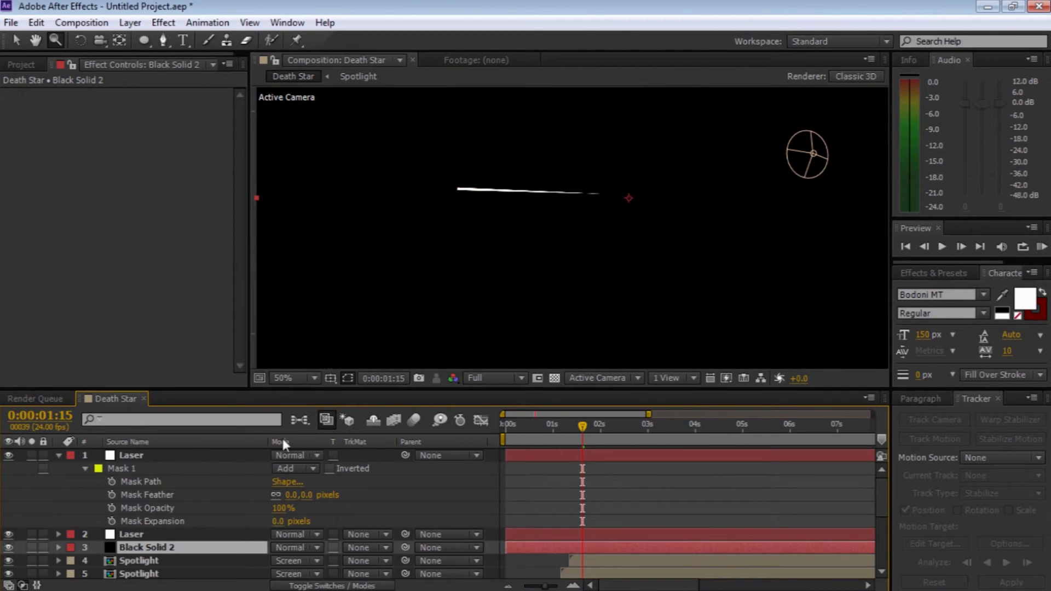
Step: Set the mask feather of the upper Laser layer to 10 pixels and collapse its properties
click(502, 190)
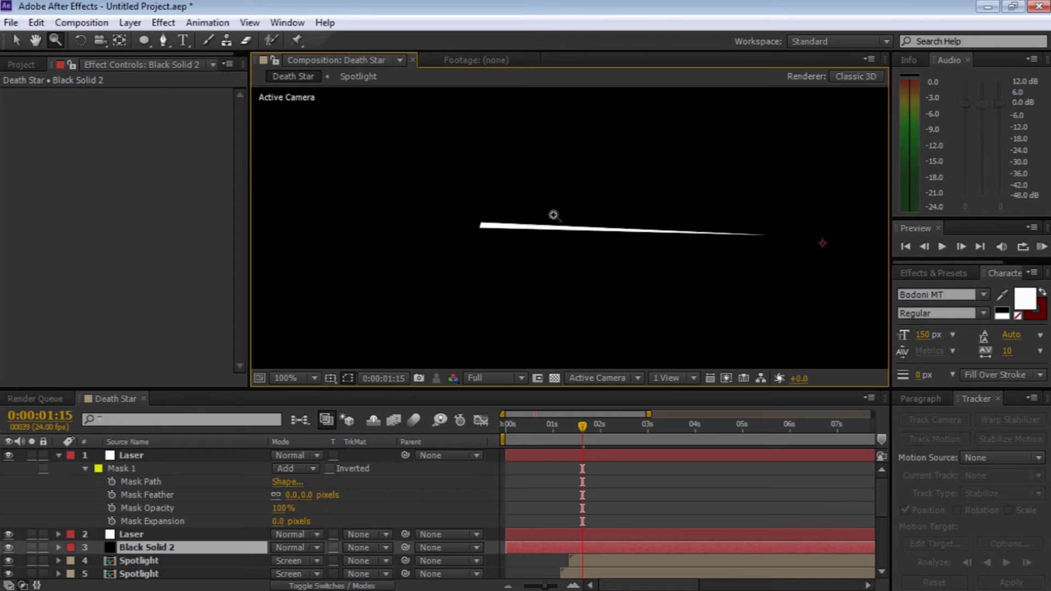
drag(308, 501, 316, 495)
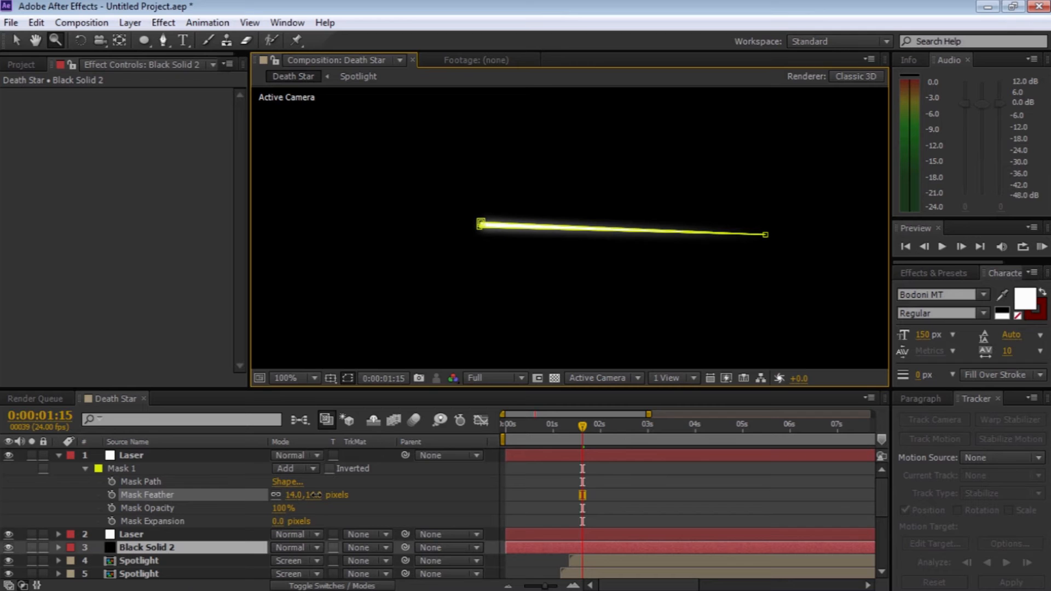
drag(314, 495, 314, 495)
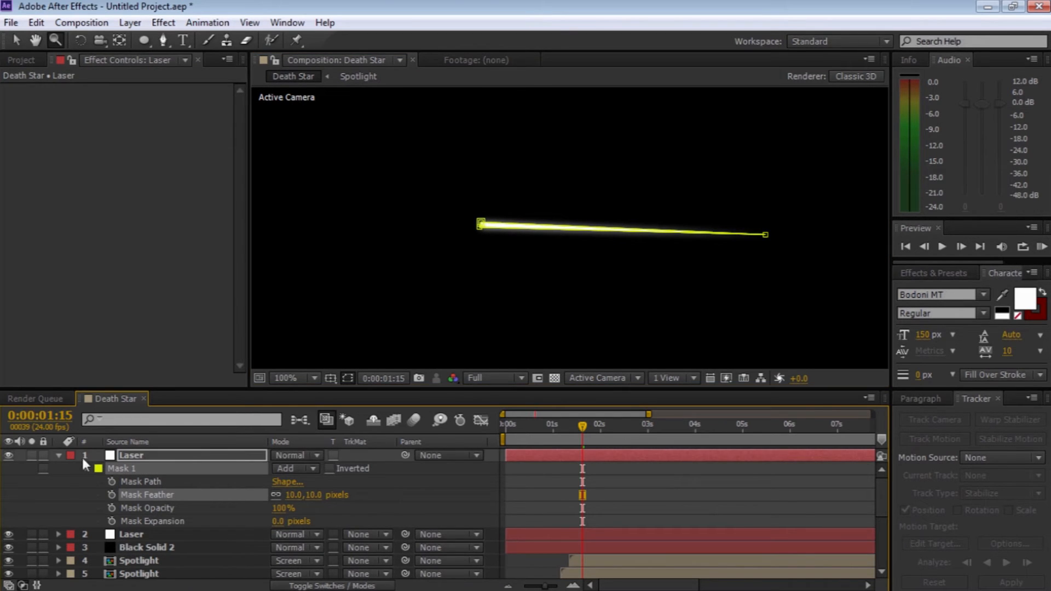
click(58, 455)
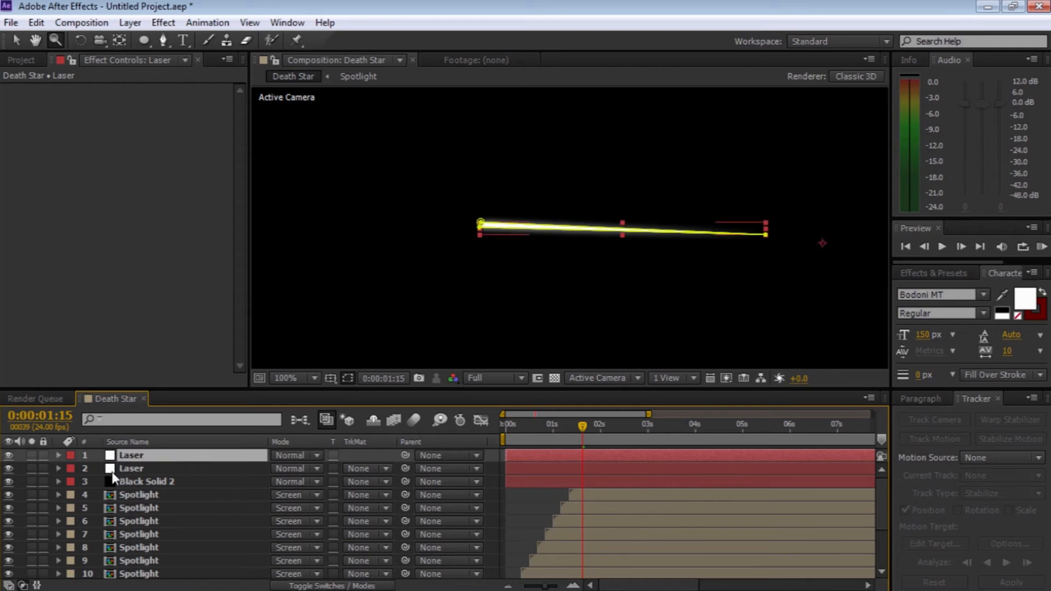
Step: Pre-compose both Laser layers and the black solid as "Laser", and set the new layer's blending mode to Screen
shift+click(110, 480)
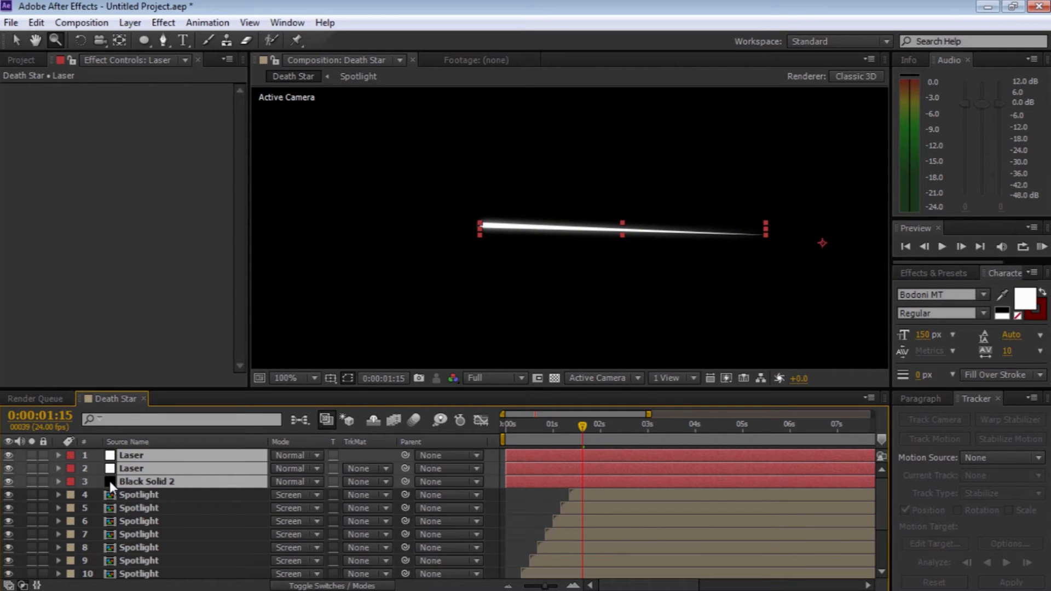
click(130, 22)
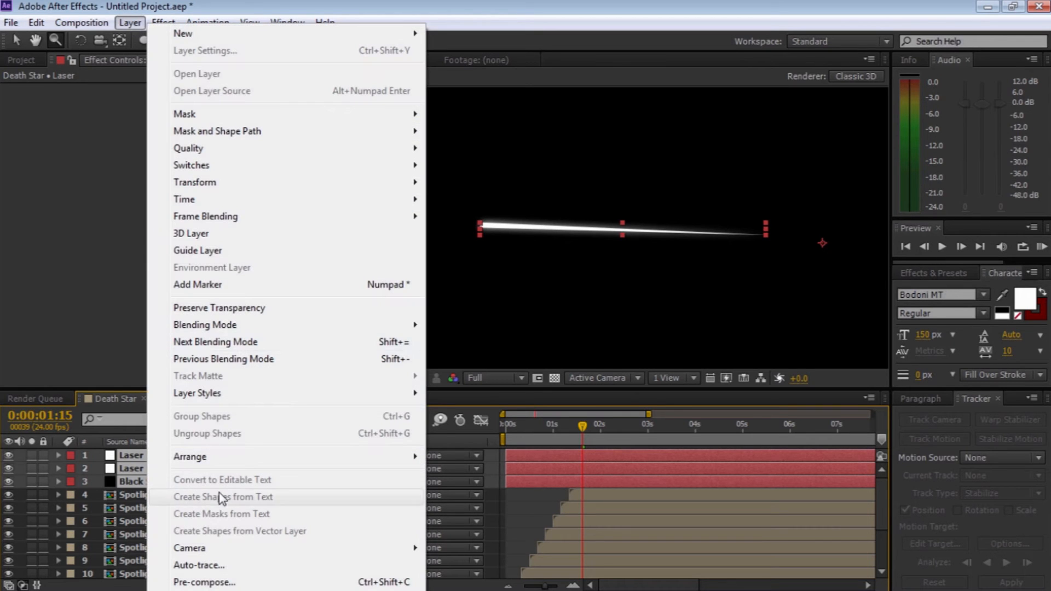
click(211, 582)
text(Lasser)
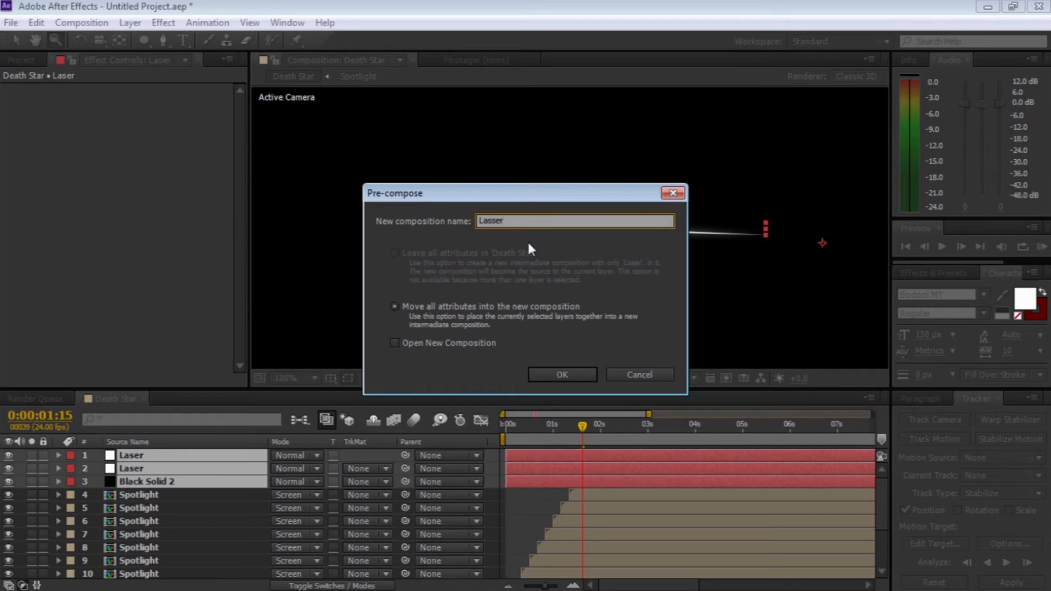
key(BackSpace)
key(BackSpace)
key(BackSpace)
key(BackSpace)
key(BackSpace)
text(Lase)
click(581, 373)
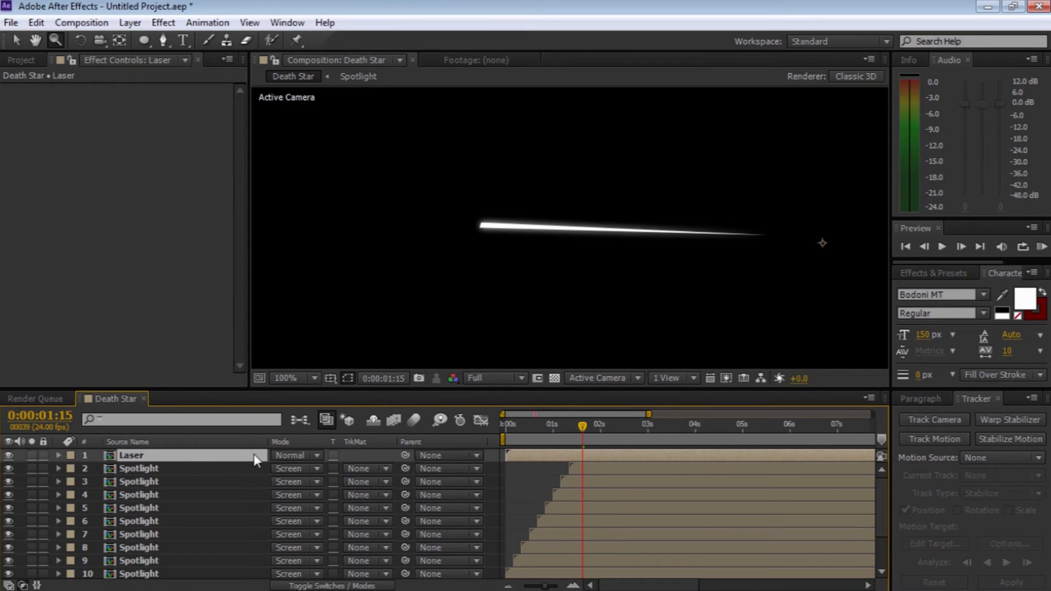
click(314, 456)
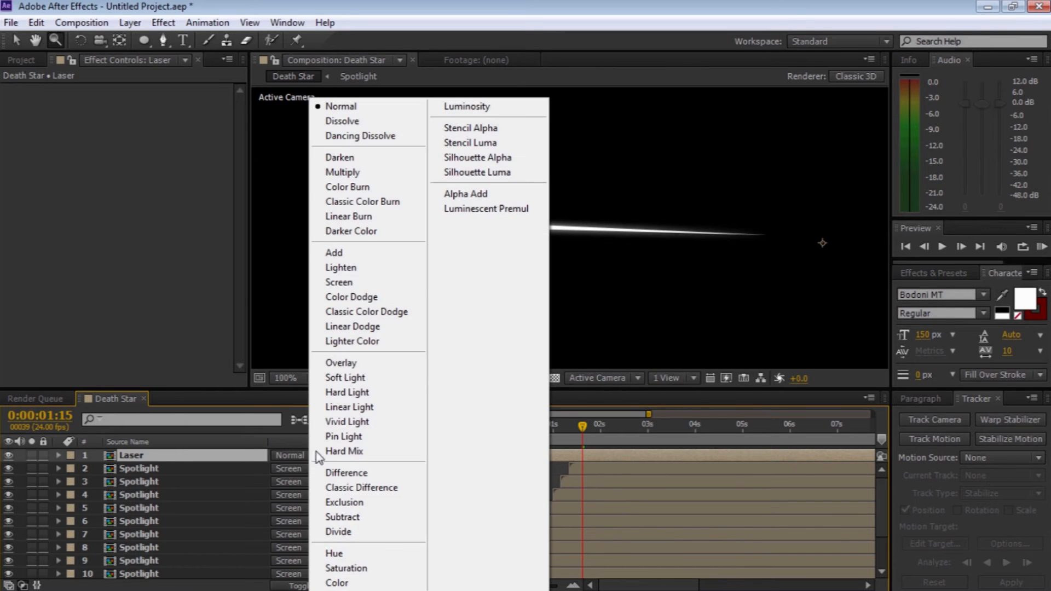
click(343, 214)
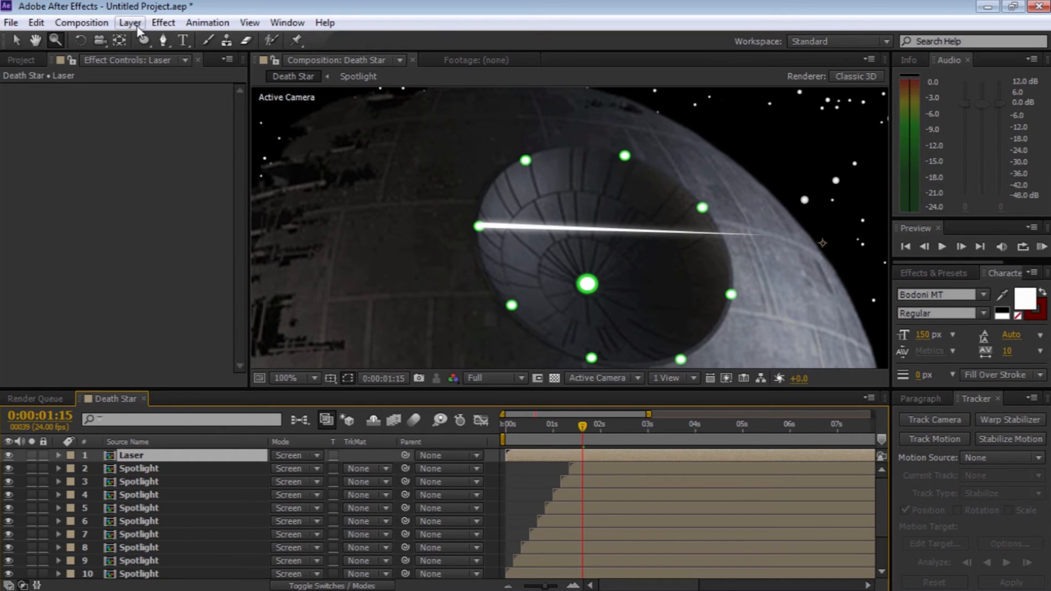
Step: Apply Curves to the Laser layer, raising the RGB curve slightly and the Green curve strongly in the darker tones
click(164, 23)
mouse_move(216, 153)
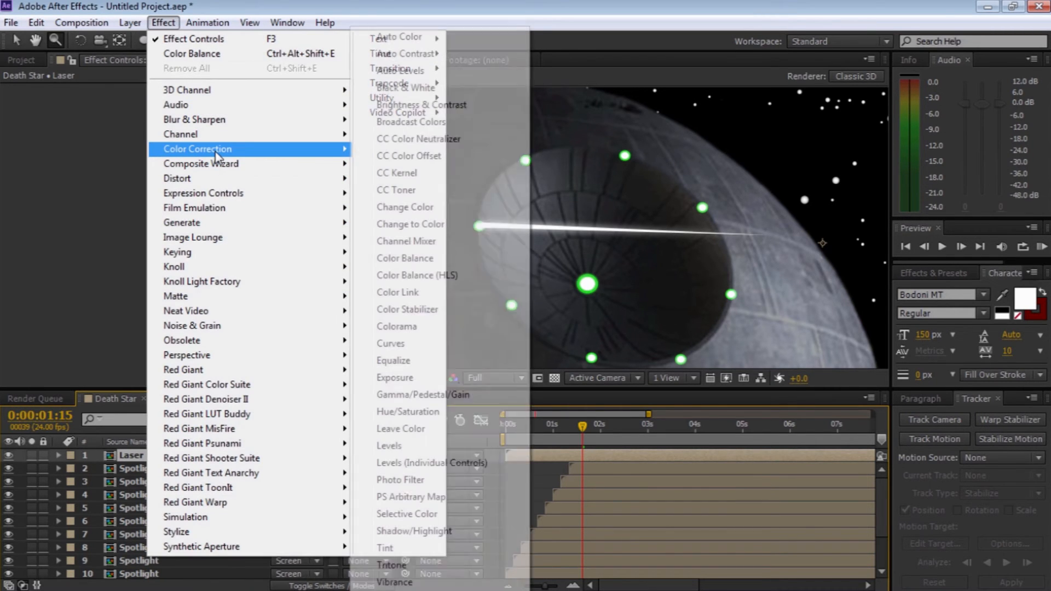
click(403, 345)
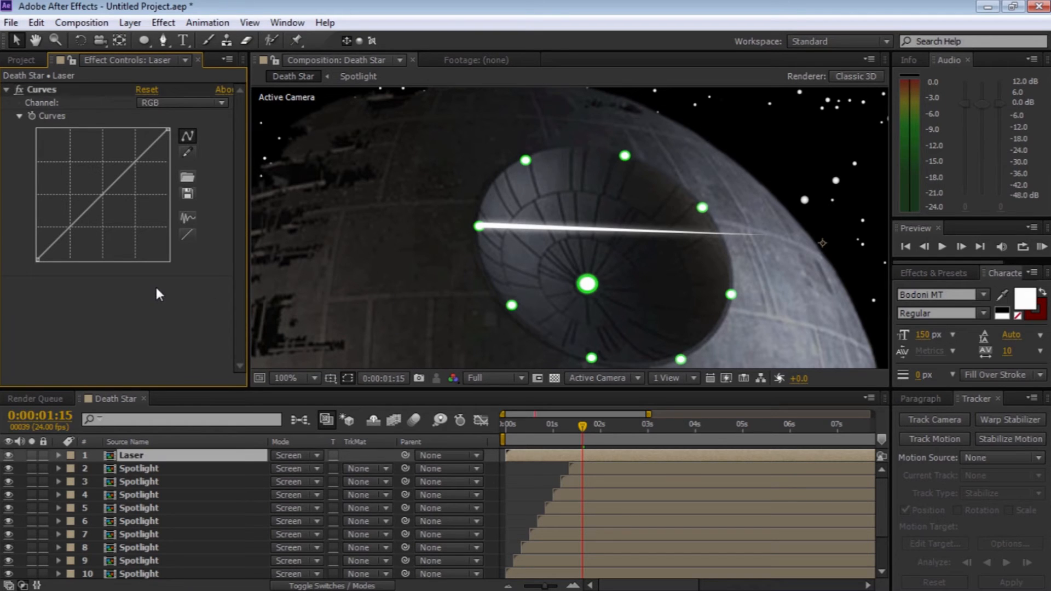
drag(114, 183, 114, 175)
click(162, 103)
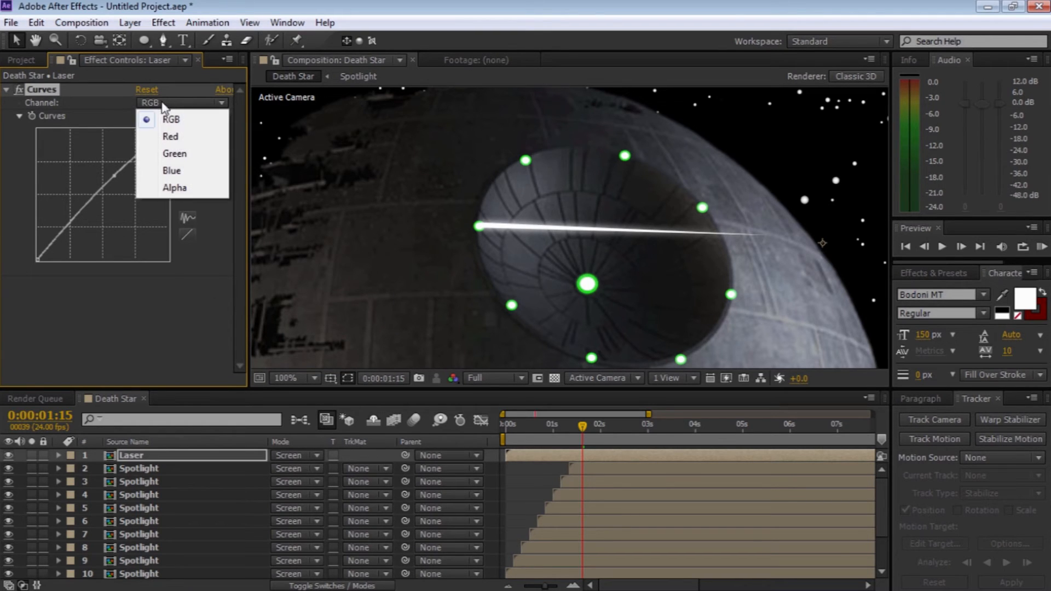
click(188, 154)
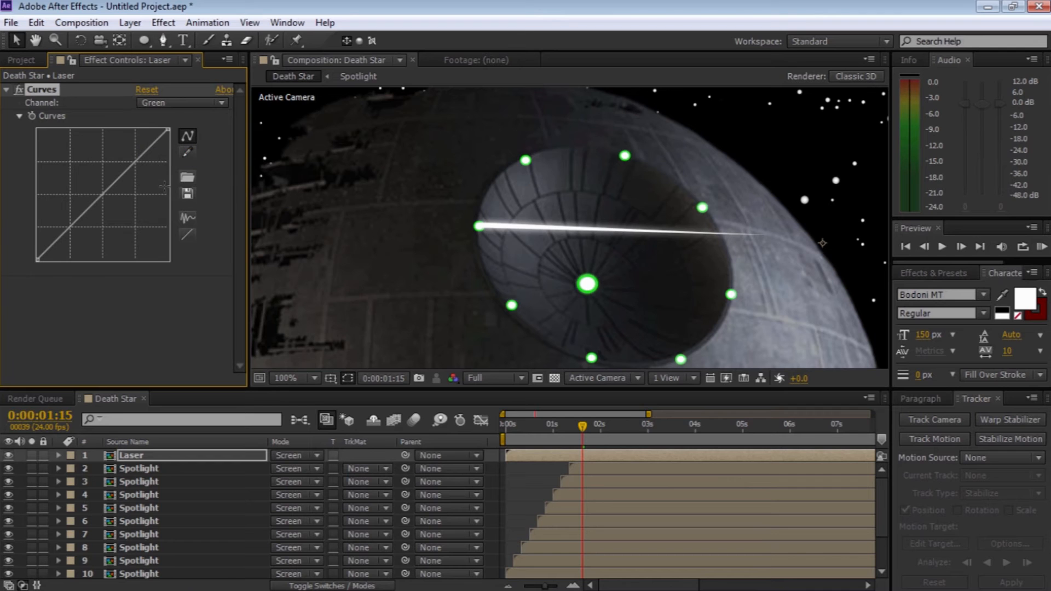
drag(117, 183, 62, 182)
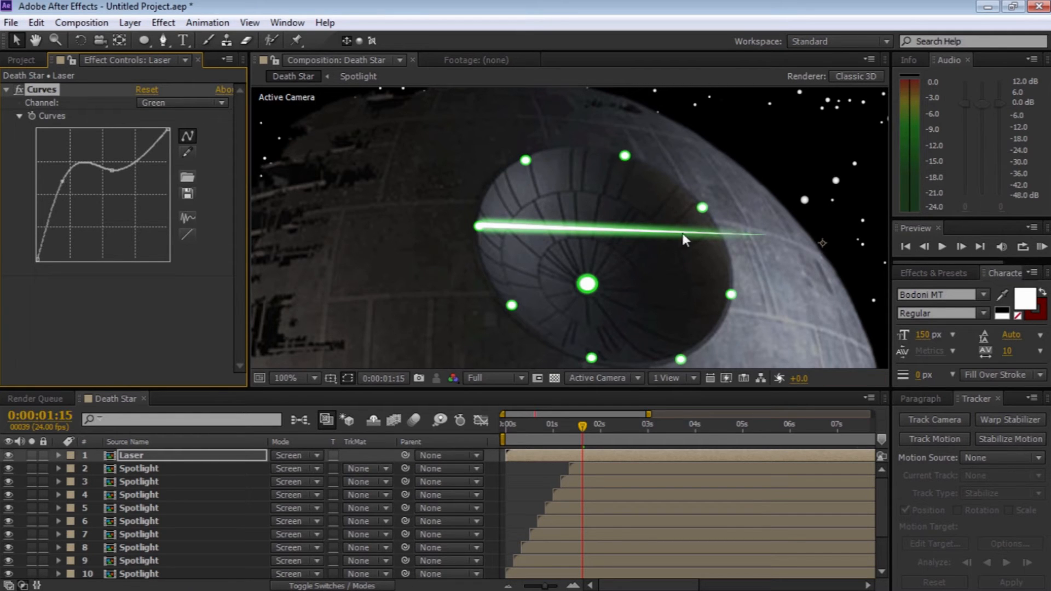
Step: Add Color Balance to the Laser with Shadow Green 100, Midtone Green -100, Hilight Green 100 and Preserve Luminosity enabled
click(161, 24)
mouse_move(208, 148)
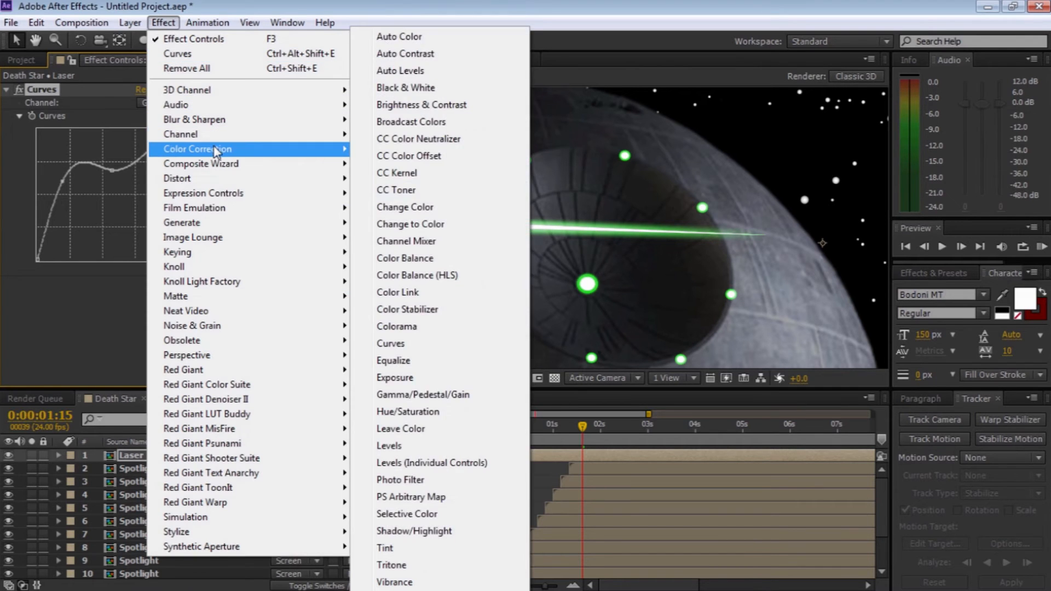
click(428, 263)
drag(227, 279, 255, 279)
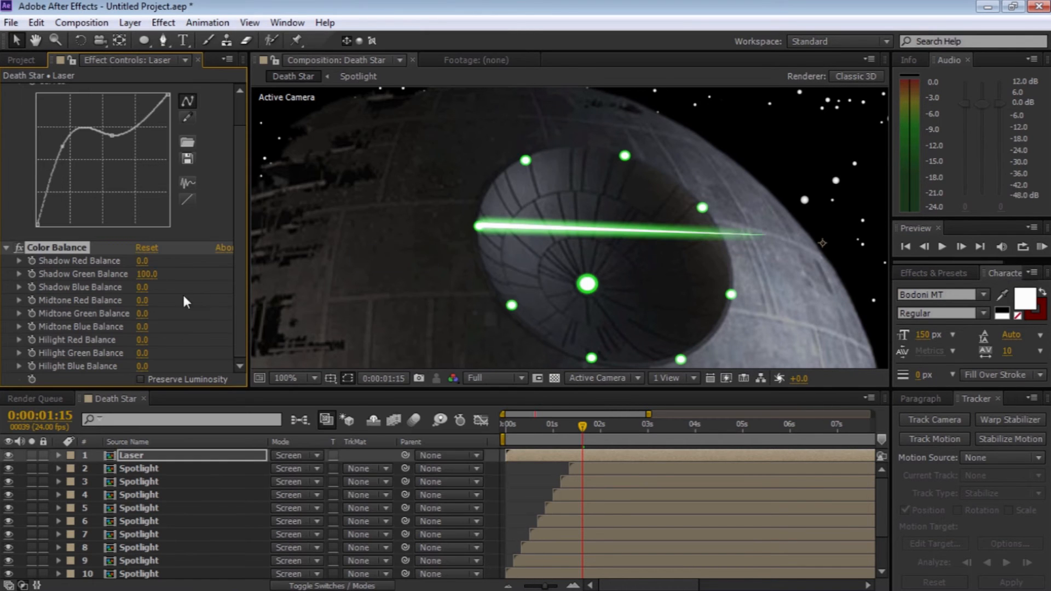
drag(143, 314, 12, 316)
drag(142, 353, 176, 351)
click(140, 379)
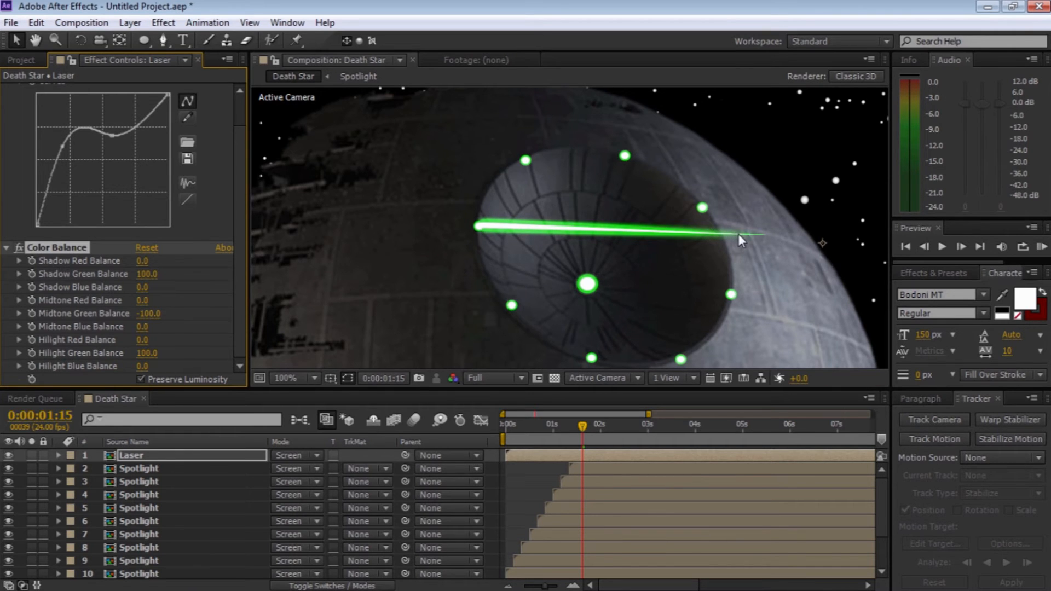
Step: Align the Laser's anchor point with the beam's wide end at X 519, and set the layer's rotation to -2°
key(z)
alt+click(547, 241)
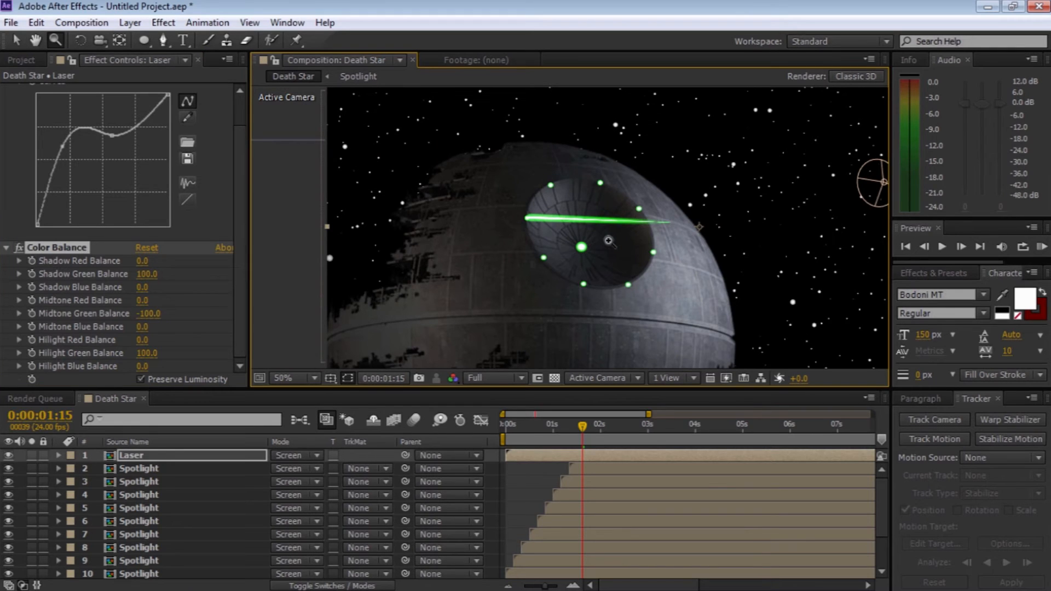
click(694, 229)
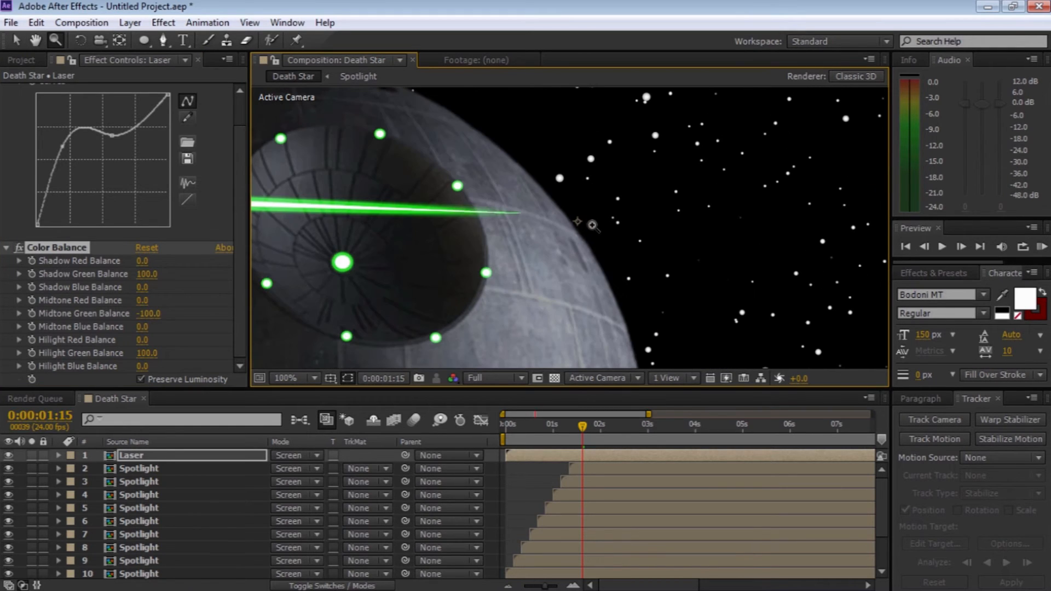
key(v)
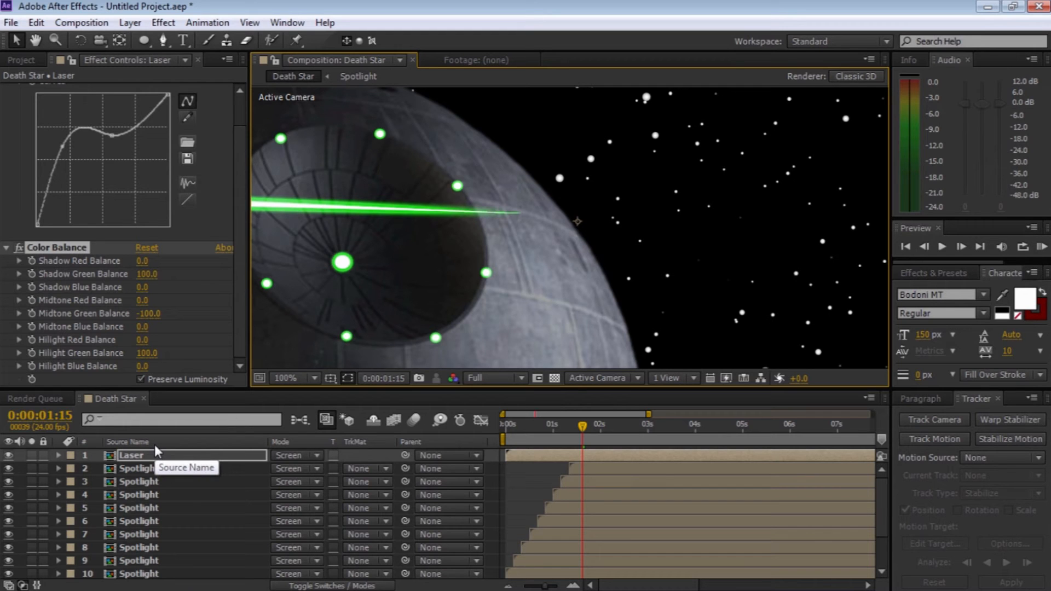
key(a)
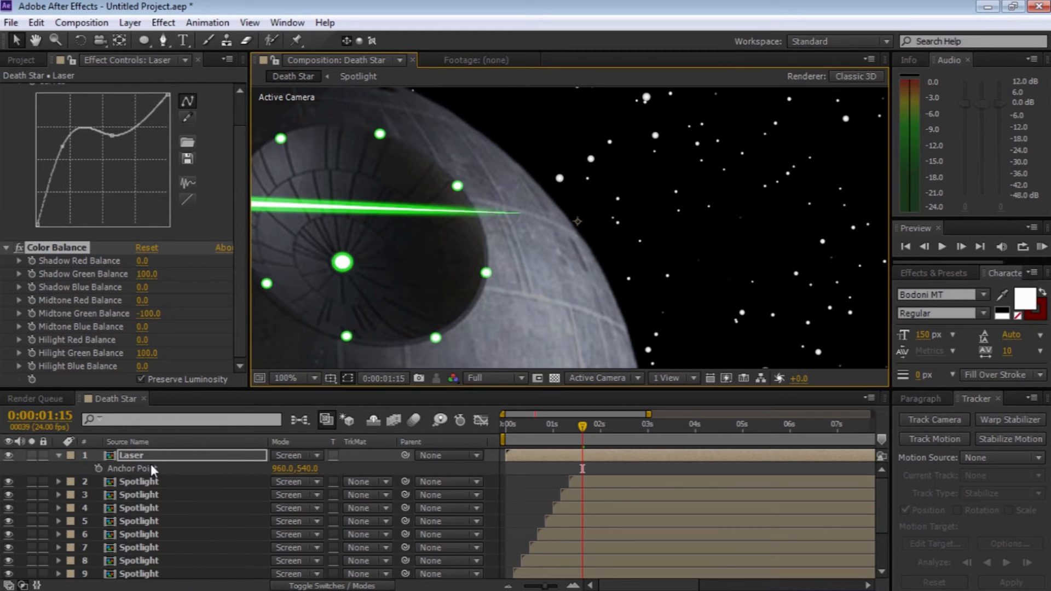
drag(306, 469, 3, 475)
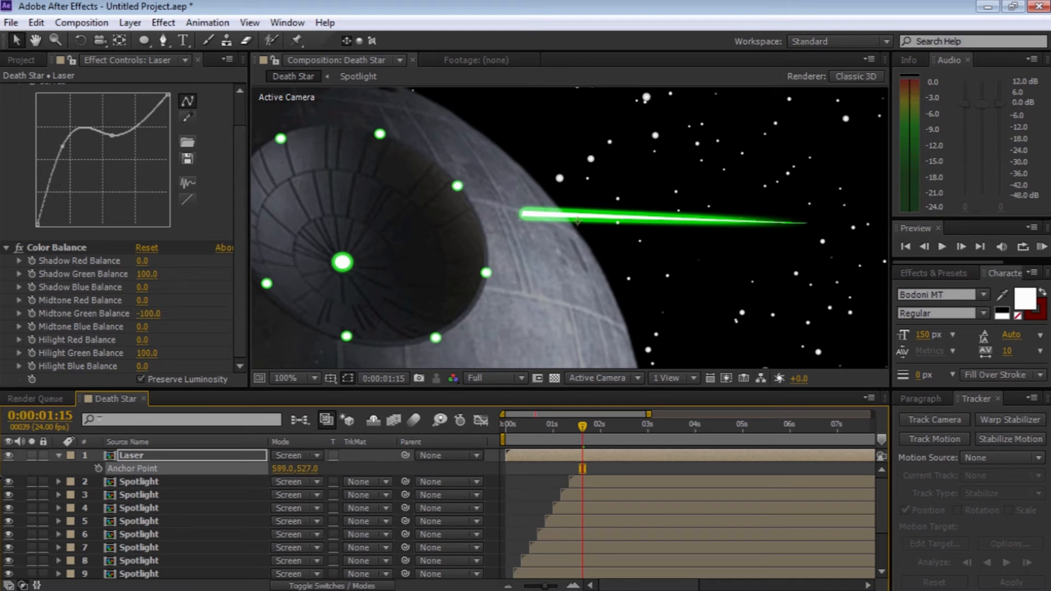
drag(279, 469, 234, 475)
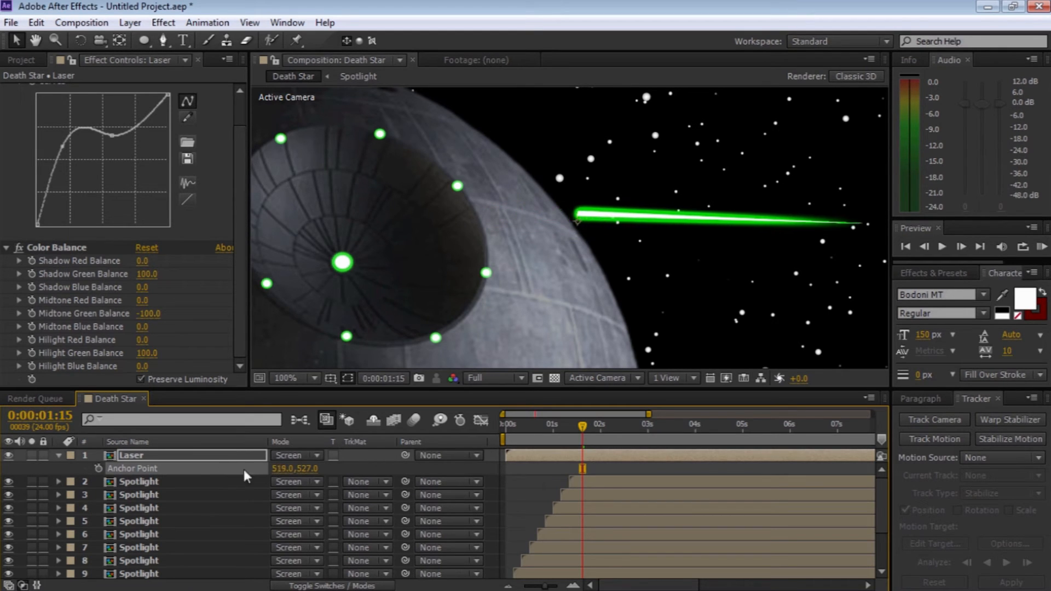
mouse_move(308, 468)
mouse_down()
mouse_move(265, 472)
mouse_move(295, 474)
mouse_up()
key(r)
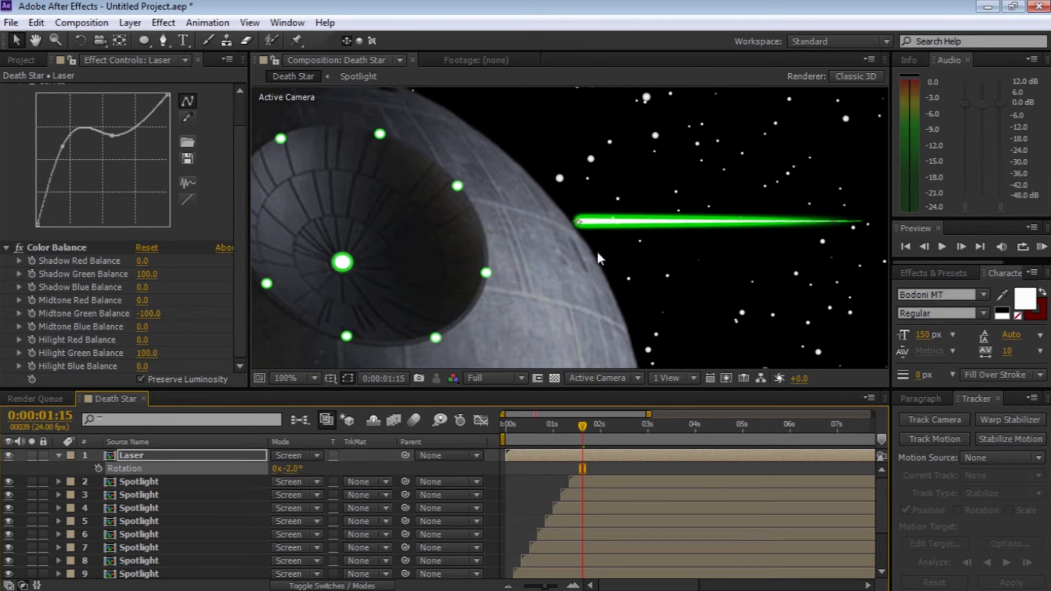
Step: Move the Laser beam back across the dish so its wide end sits on the left-rim spotlight
key(space)
drag(510, 229, 596, 228)
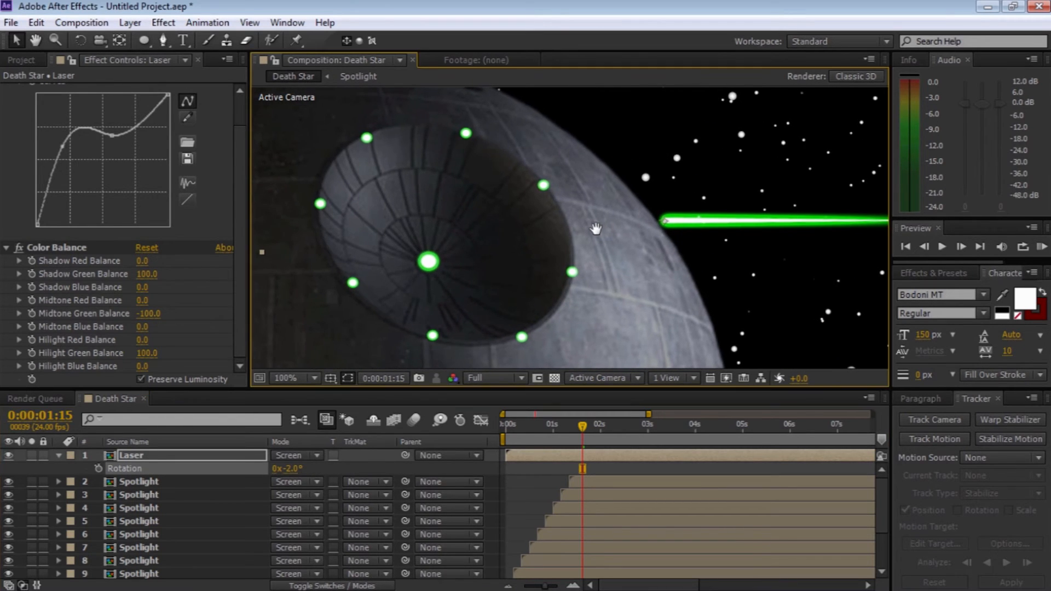
drag(679, 224, 336, 205)
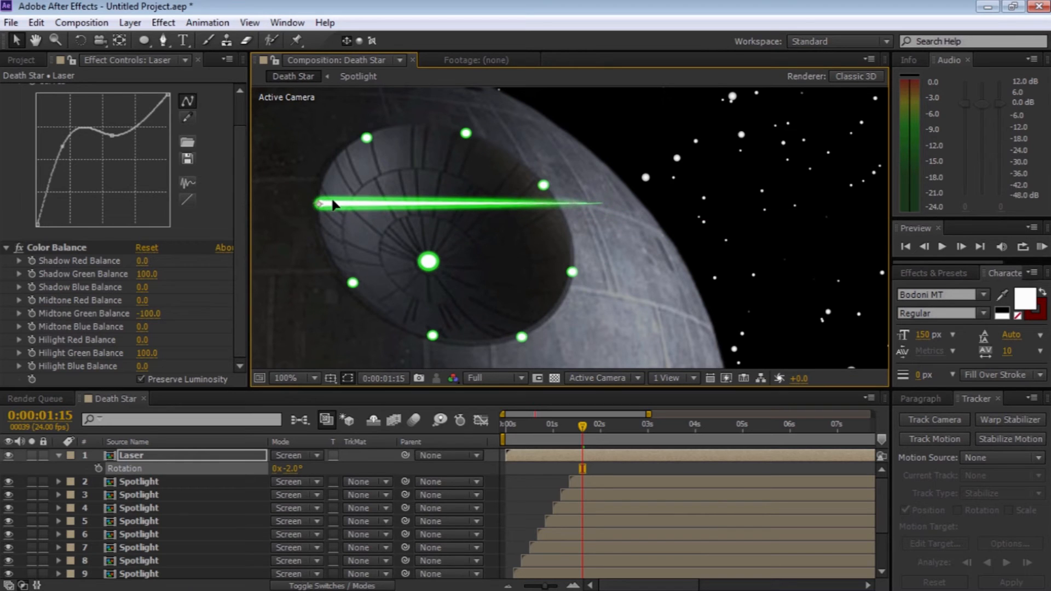
click(335, 204)
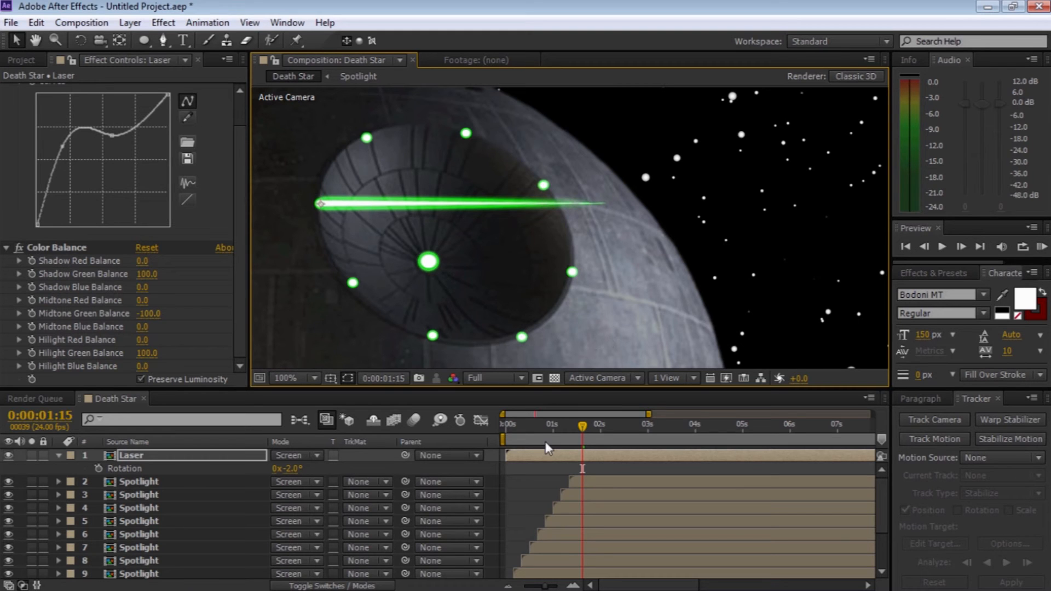
Step: Shift the Laser layer in time so that it starts at 0:00:00:04, together with the second spotlight
drag(580, 427, 513, 428)
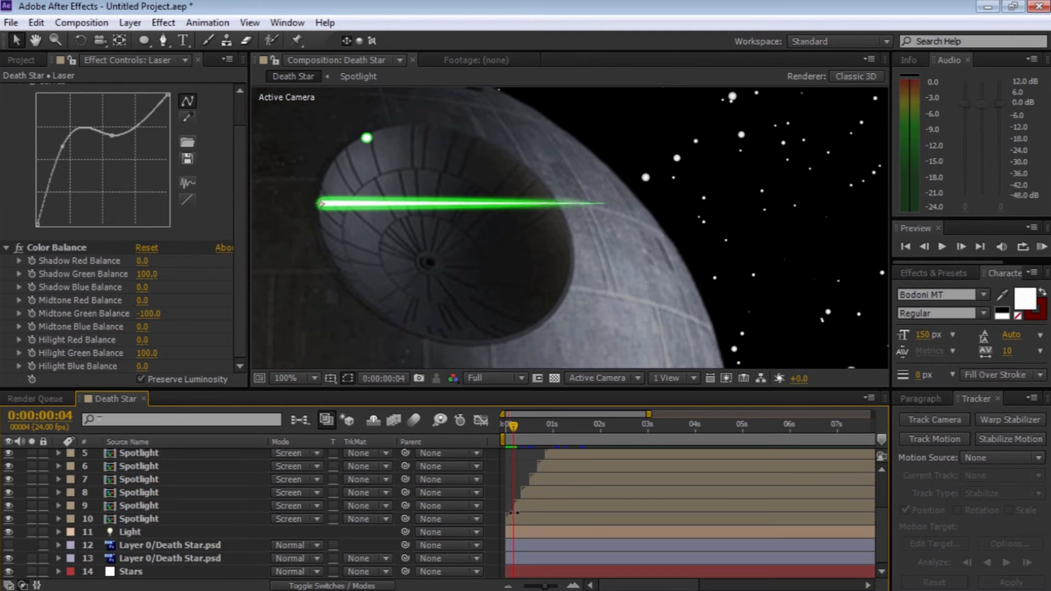
drag(545, 587, 556, 587)
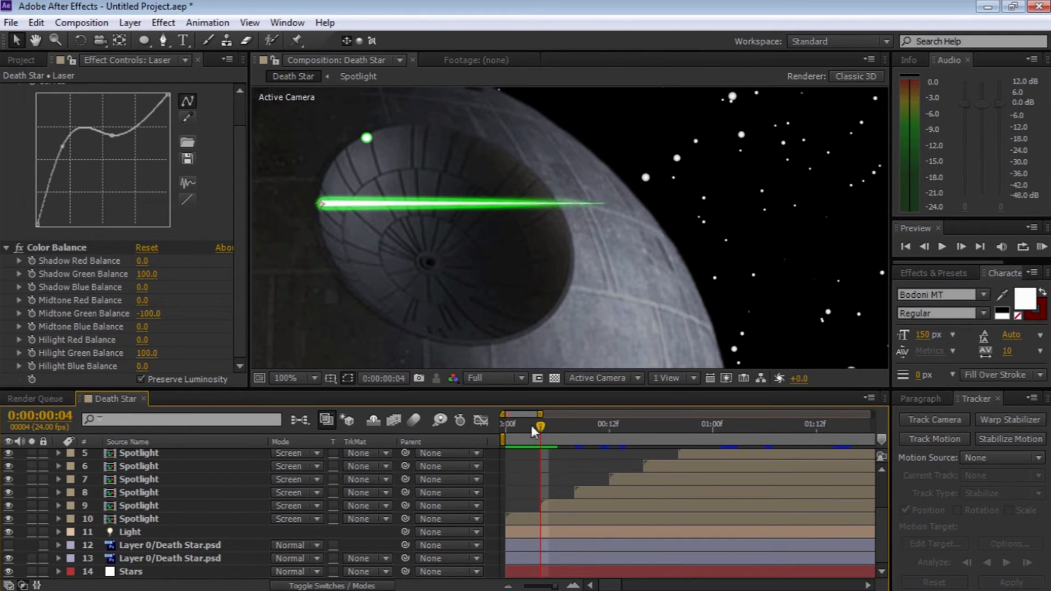
drag(882, 508, 882, 471)
key(r)
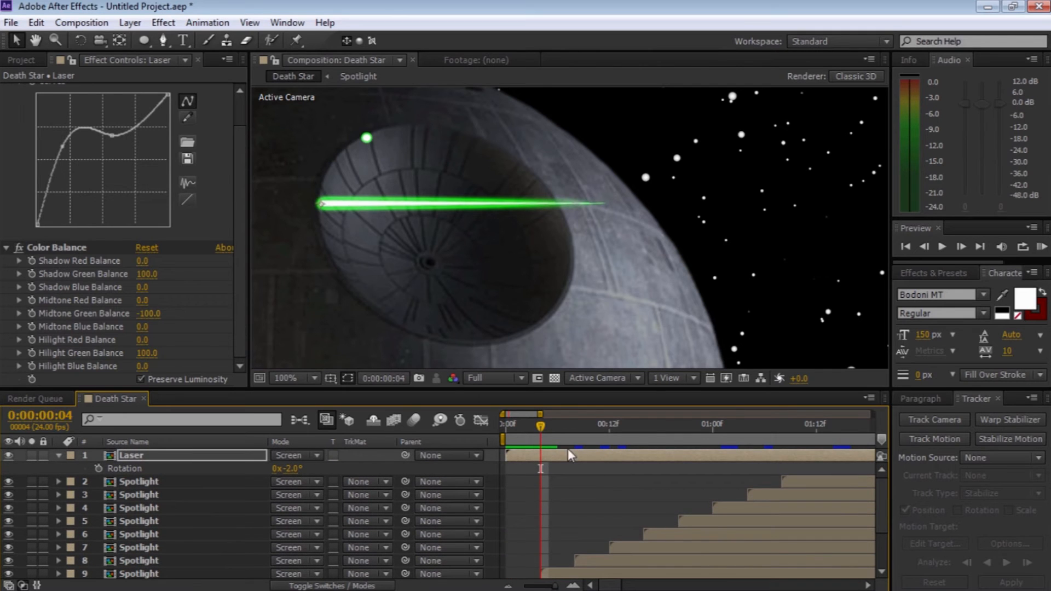
drag(554, 452, 587, 453)
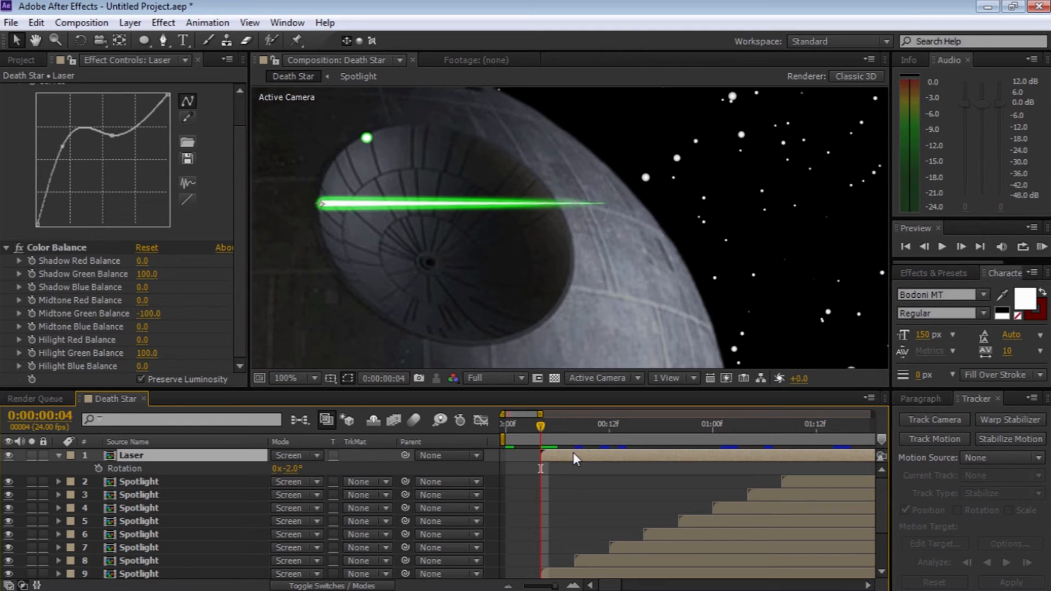
Step: Place the Laser's wide end on the upper-left rim spotlight at 0:00:00:04 and set its rotation to 13°
key(Page_Down)
key(Page_Down)
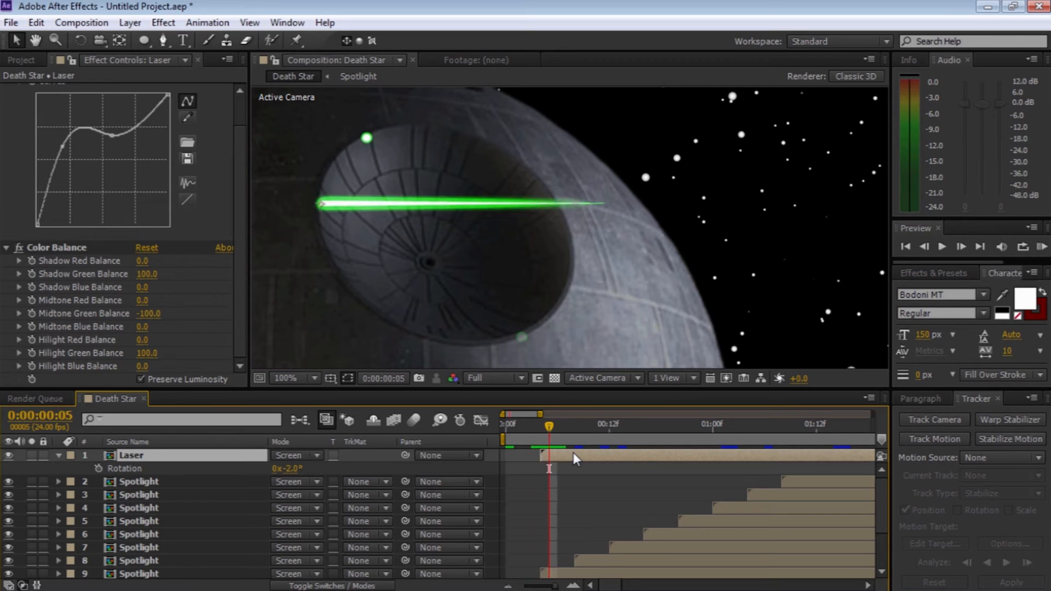
key(Page_Up)
key(Page_Up)
key(Page_Up)
key(Page_Up)
key(Page_Down)
key(Page_Down)
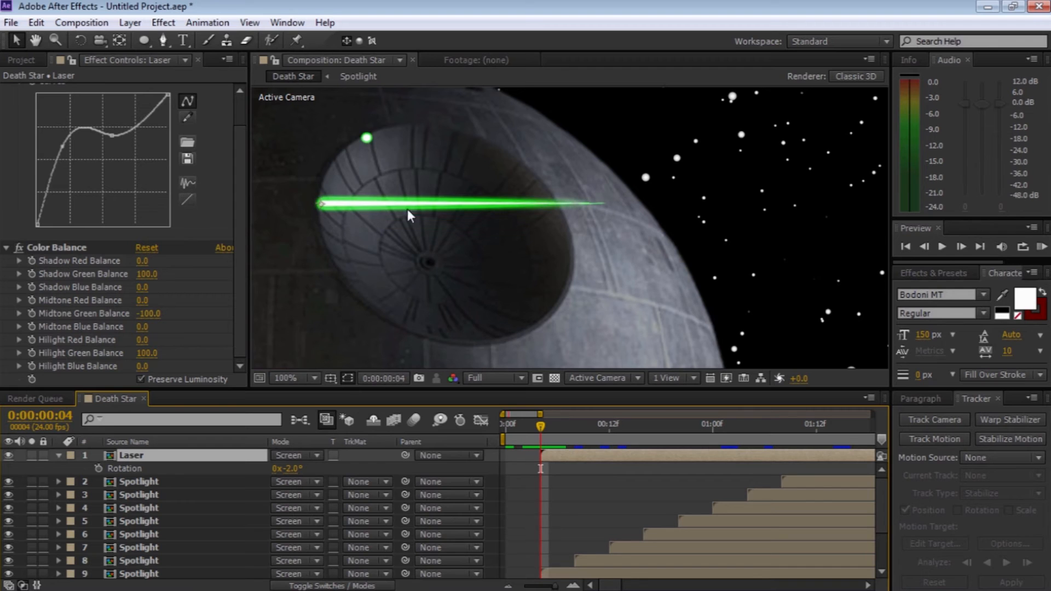
drag(330, 207, 376, 140)
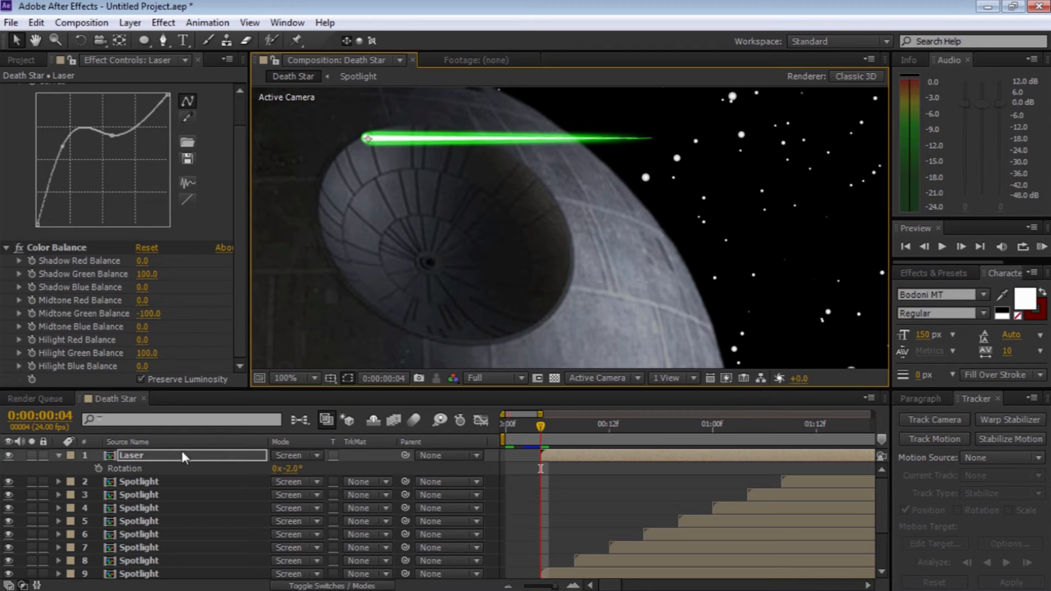
drag(294, 469, 304, 466)
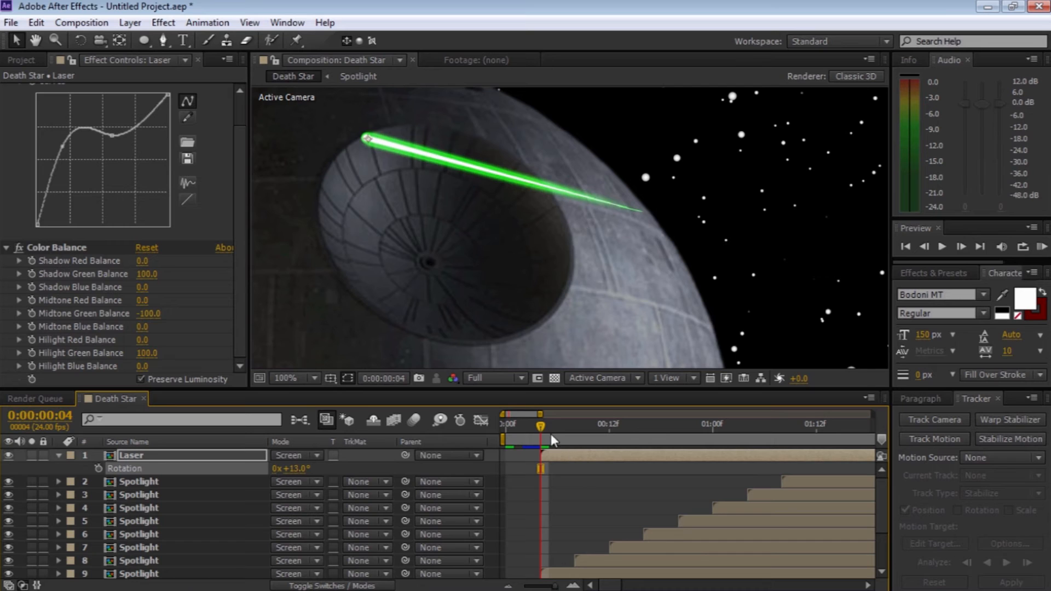
Step: Duplicate the Laser to start at 0:00:00:08, place it on the lower-right rim spotlight and rotate it to -47°
drag(540, 426, 572, 427)
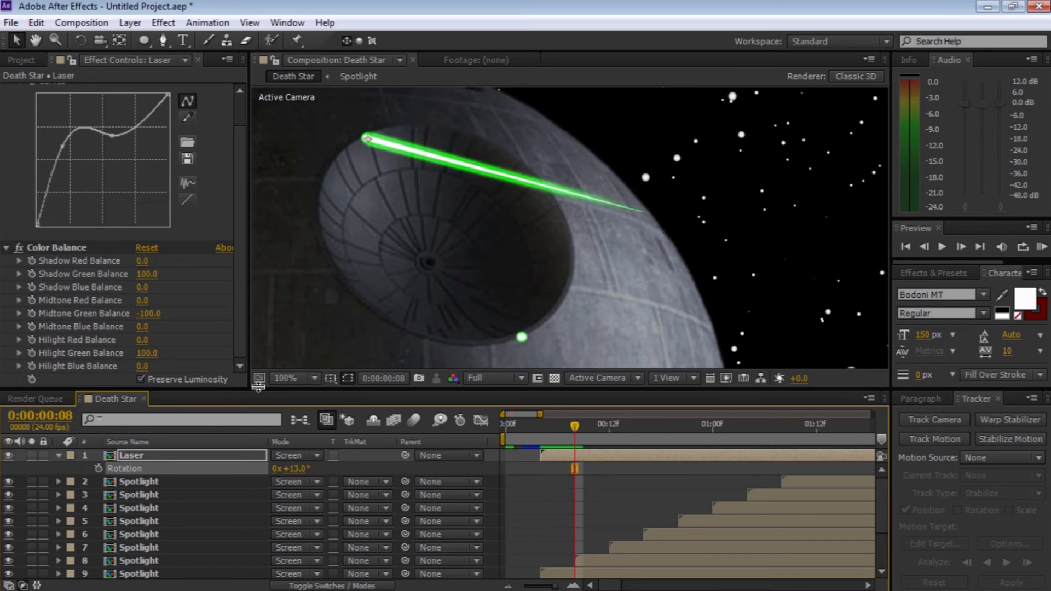
click(113, 456)
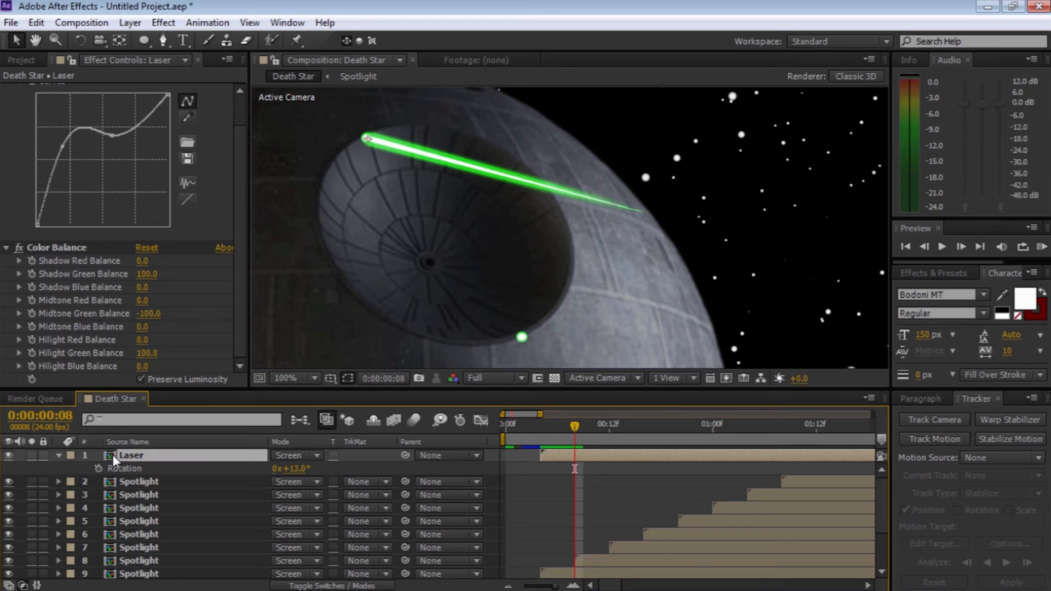
key(r)
key(ctrl+d)
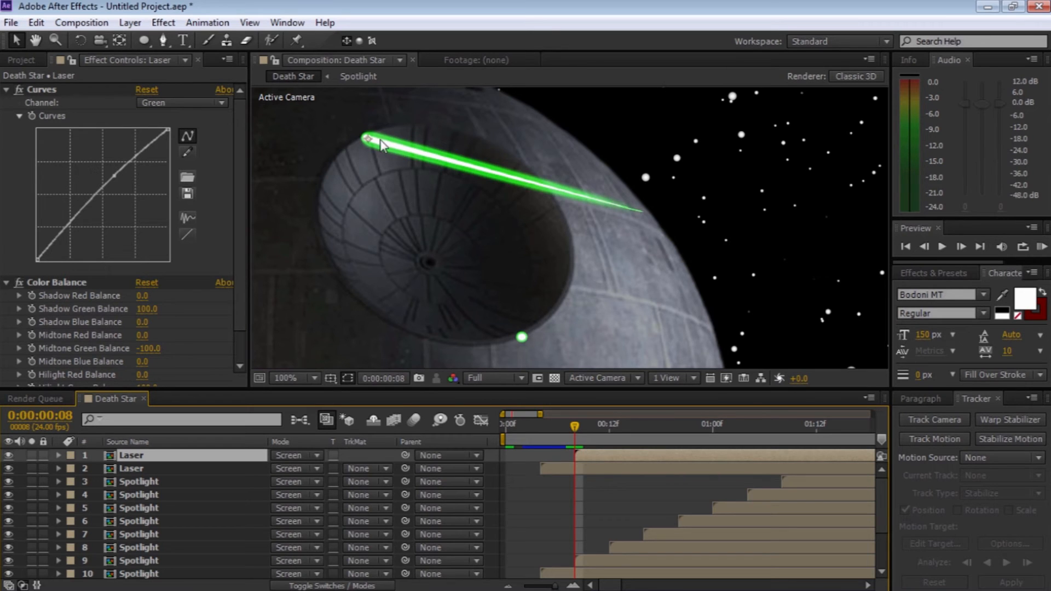
drag(366, 139, 522, 339)
key(r)
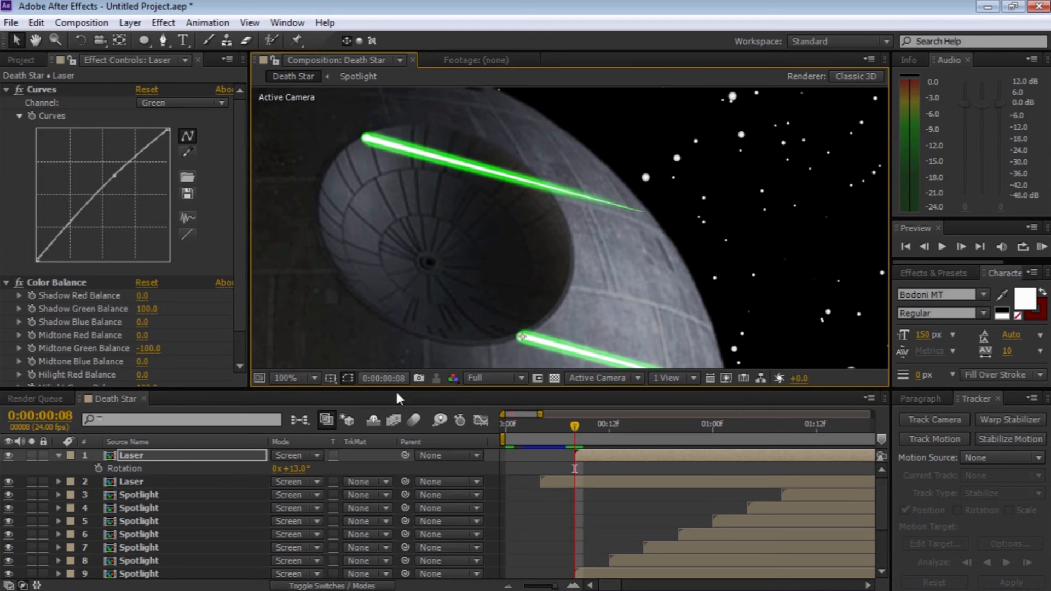
drag(299, 472, 251, 465)
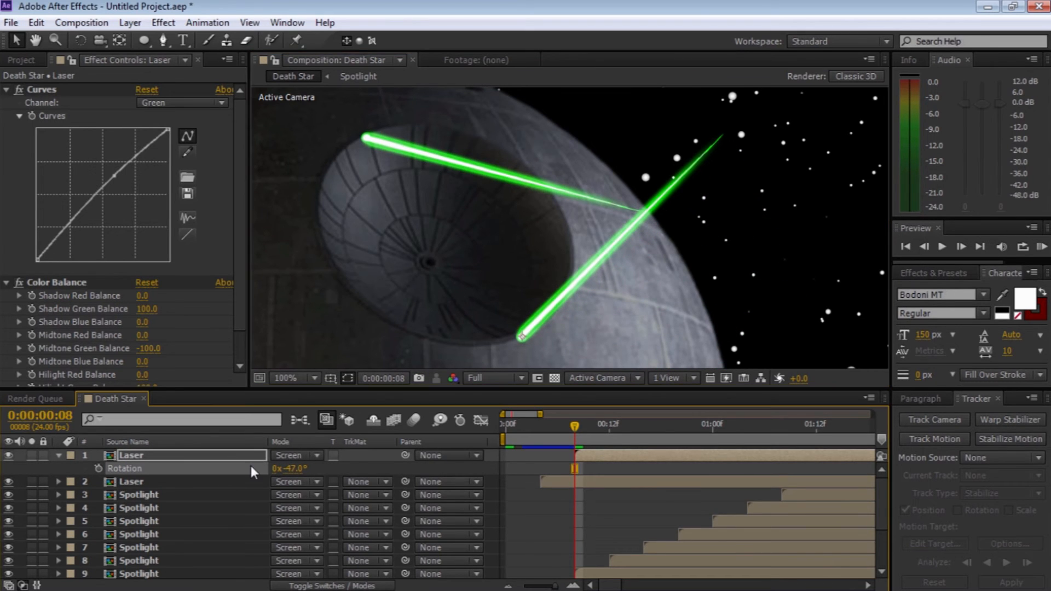
Step: Shorten the lower-right Laser beam to a horizontal scale of 59.8% so its tip reaches the first beam's tip
key(s)
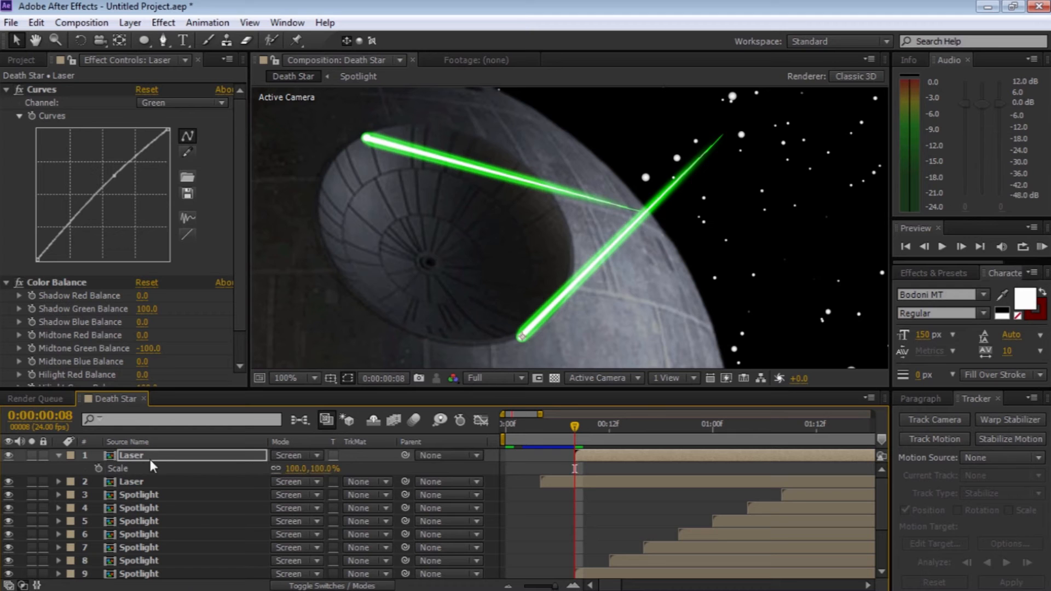
key(z)
alt+click(567, 222)
alt+click(566, 222)
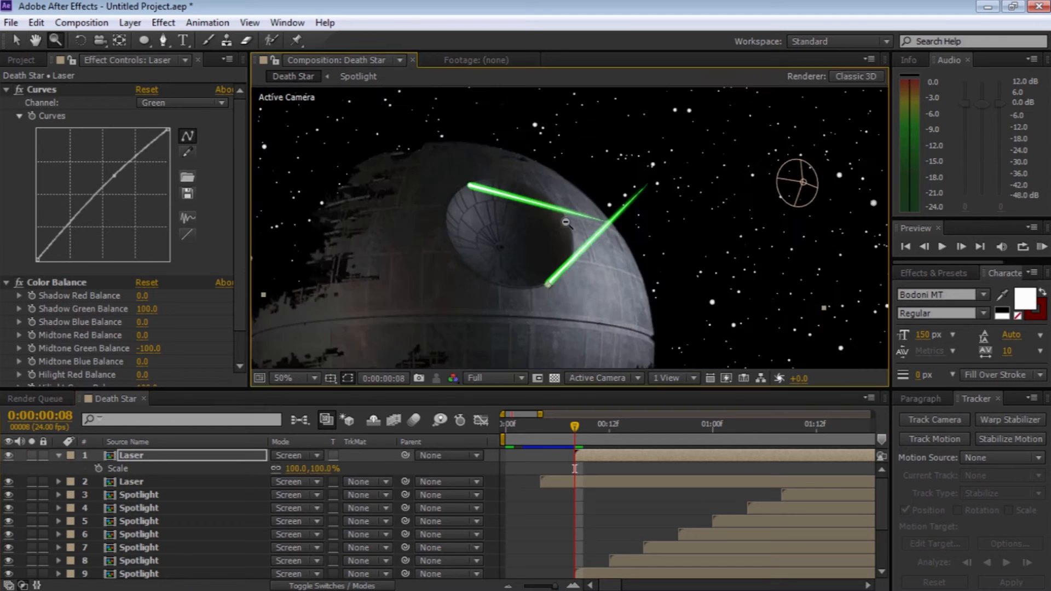
alt+click(566, 222)
alt+click(566, 222)
key(space)
drag(610, 202, 556, 241)
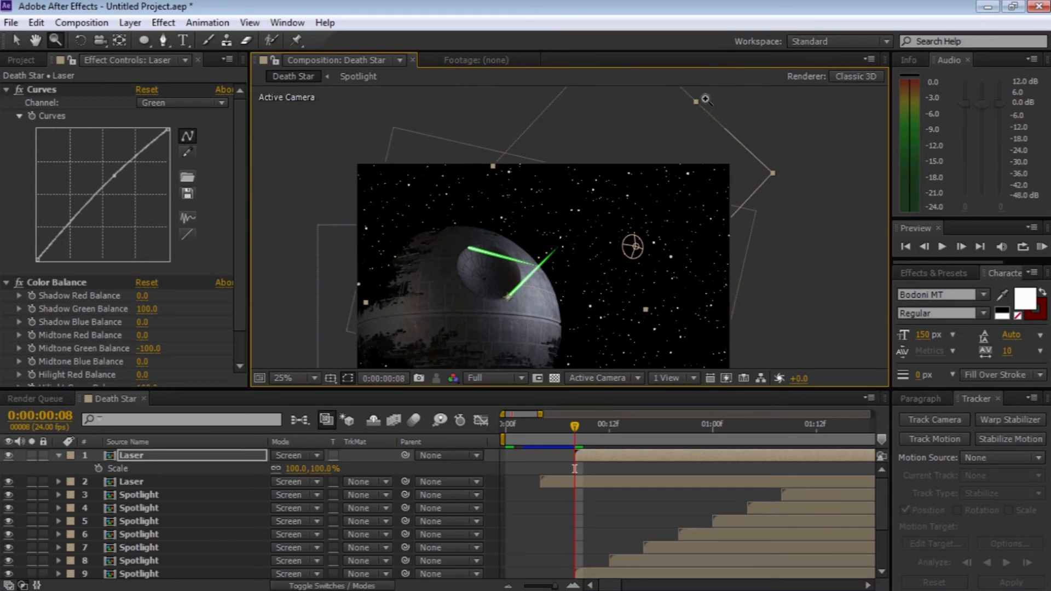
key(v)
drag(696, 101, 622, 149)
key(z)
click(534, 273)
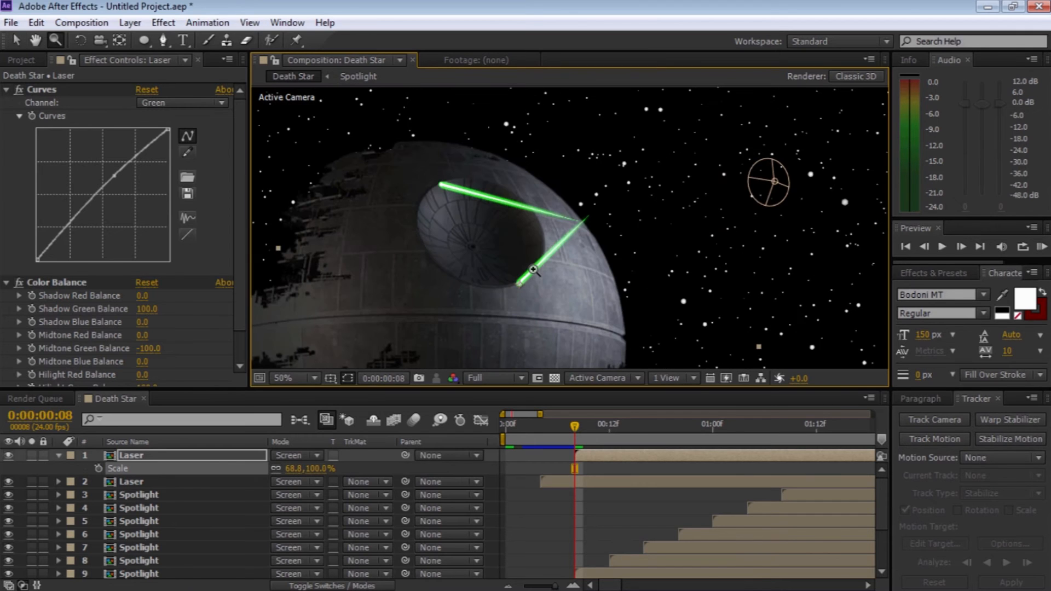
alt+click(601, 235)
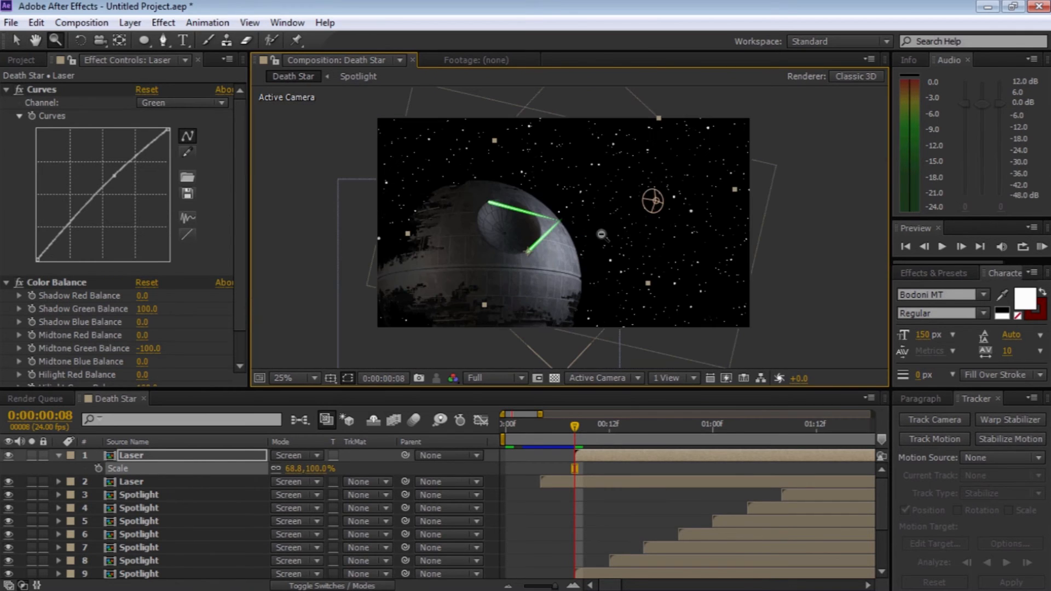
key(v)
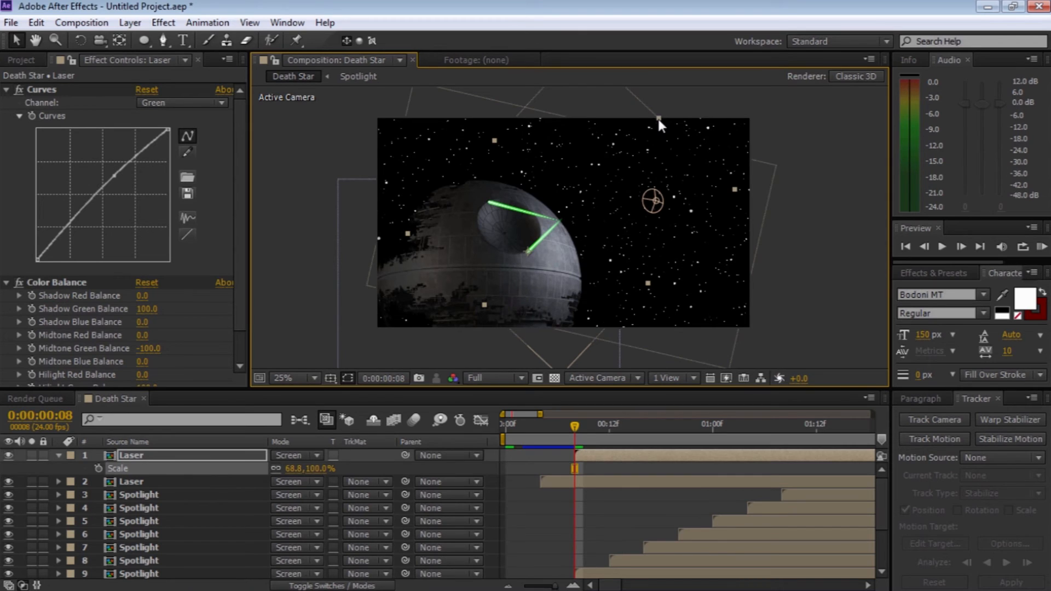
drag(658, 119, 633, 129)
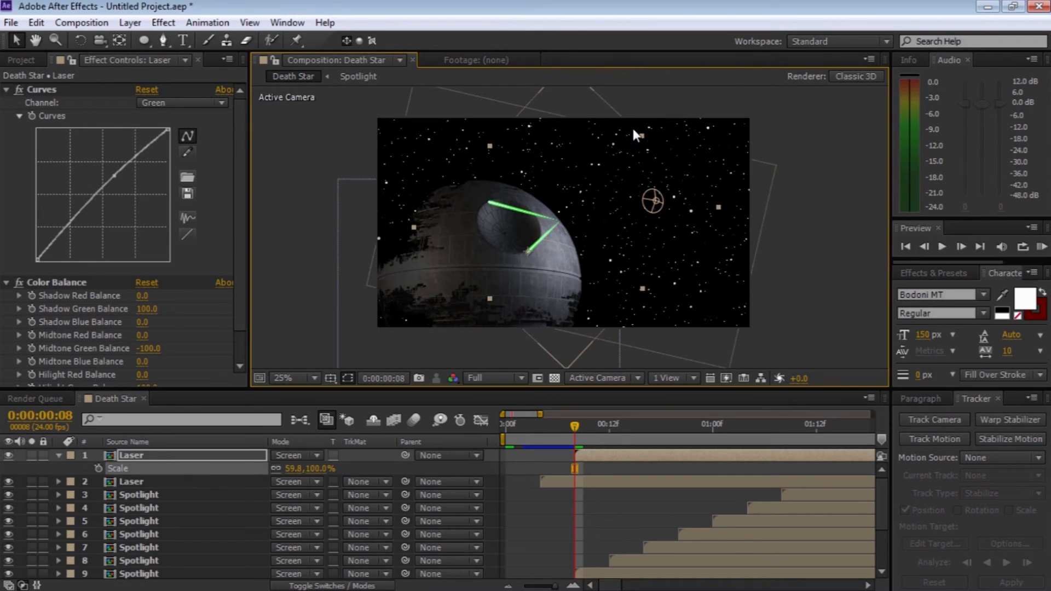
key(z)
click(550, 225)
click(550, 226)
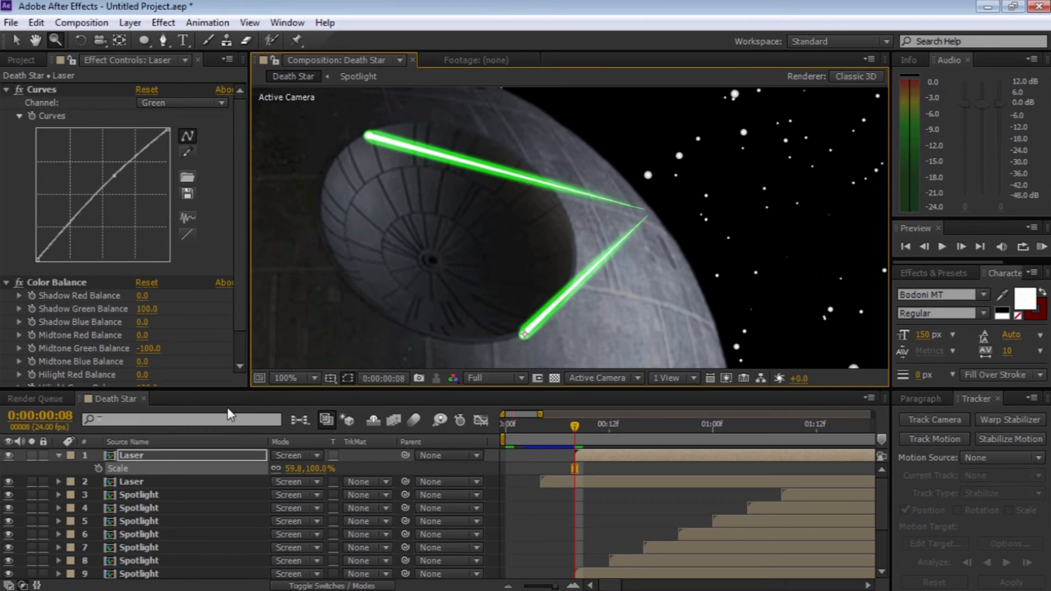
Step: Set the lower-right Laser's rotation to -49° so the two beam tips meet, and collapse its properties
key(r)
drag(296, 471, 295, 469)
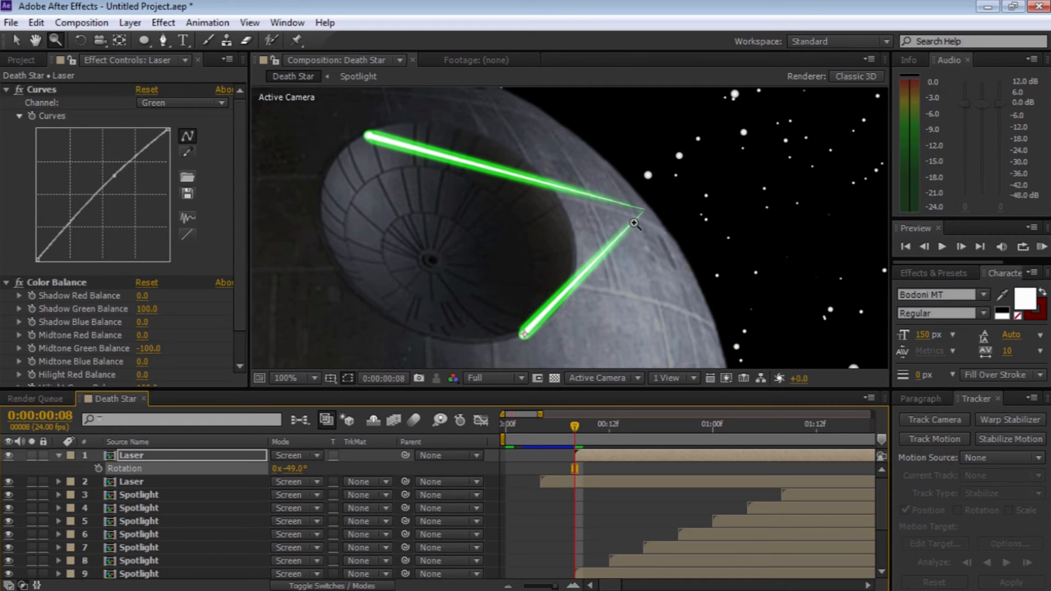
key(v)
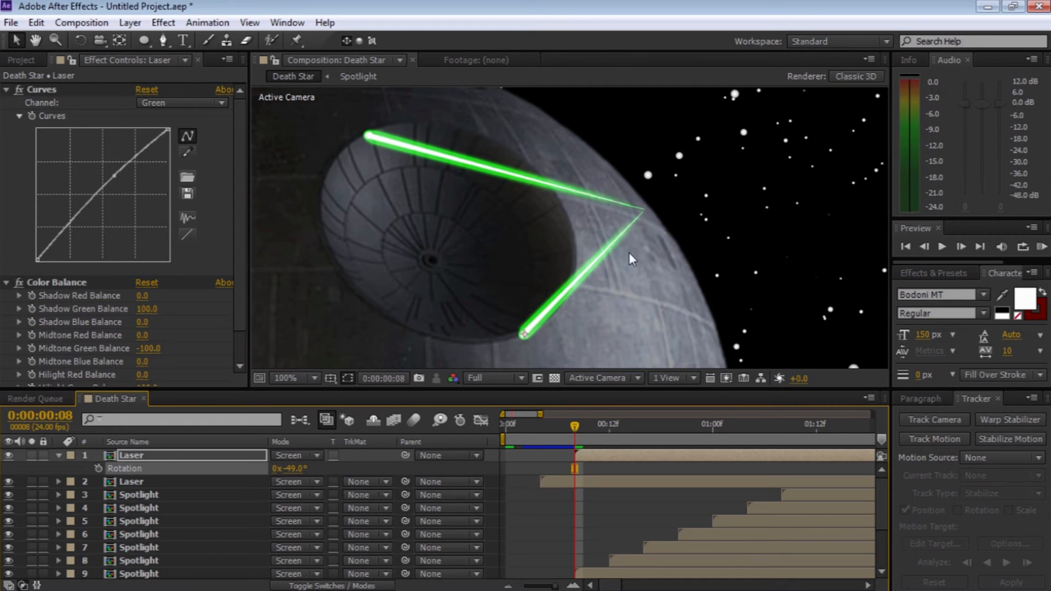
click(56, 449)
click(58, 455)
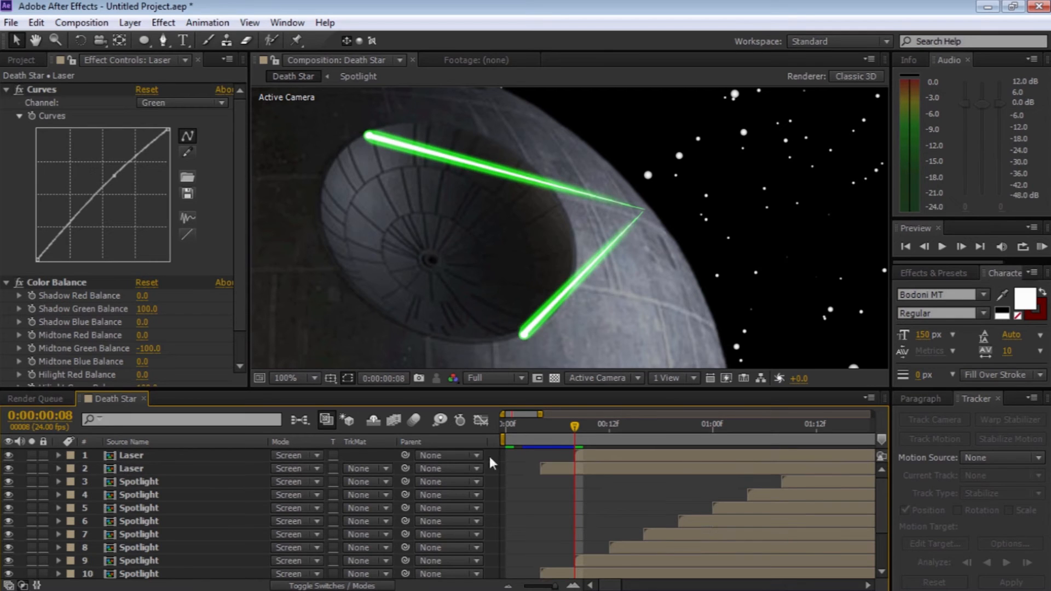
Step: At 0:00:00:12, rotate the lower-right beam slightly flatter and set the upper-left beam's rotation to 17°
drag(576, 426, 609, 426)
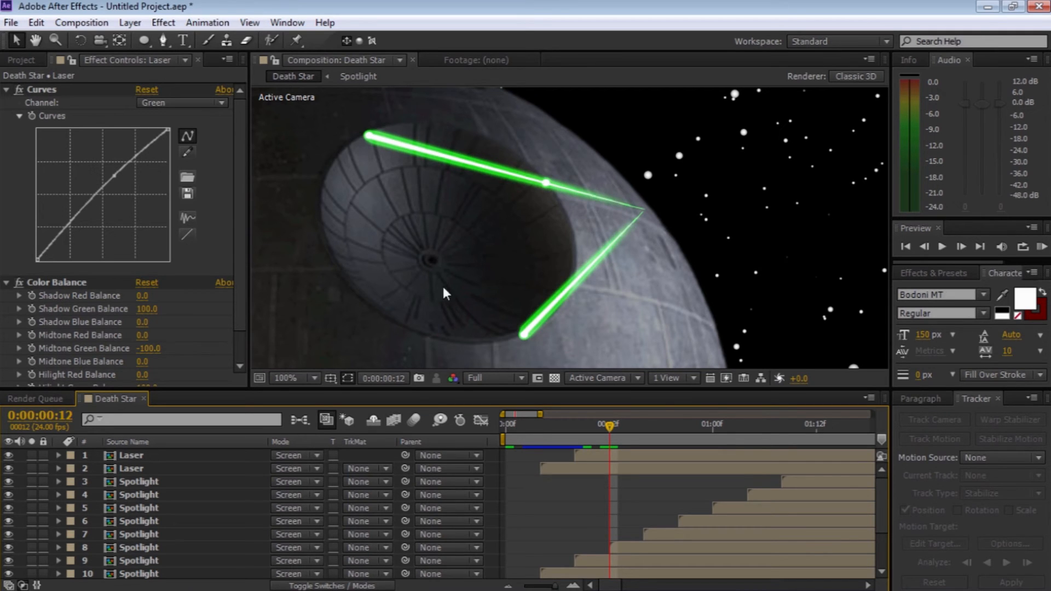
click(113, 456)
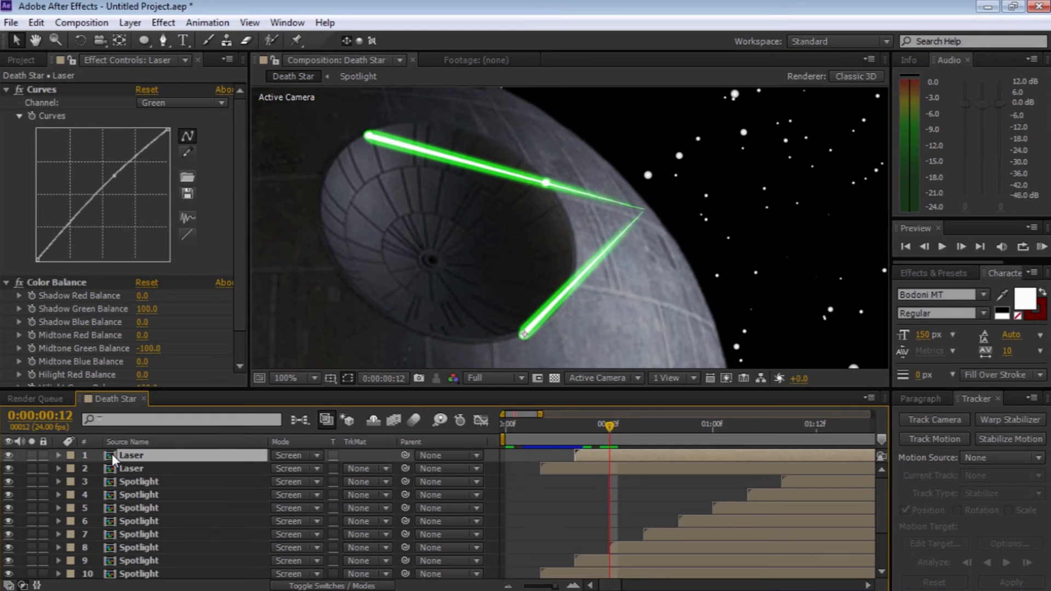
key(r)
mouse_move(295, 472)
mouse_down()
mouse_move(295, 491)
mouse_move(291, 469)
mouse_up()
click(147, 487)
key(r)
Step: Shorten the lower-right Laser to a horizontal scale of 55.2% so its tip meets the upper-left beam's tip
key(s)
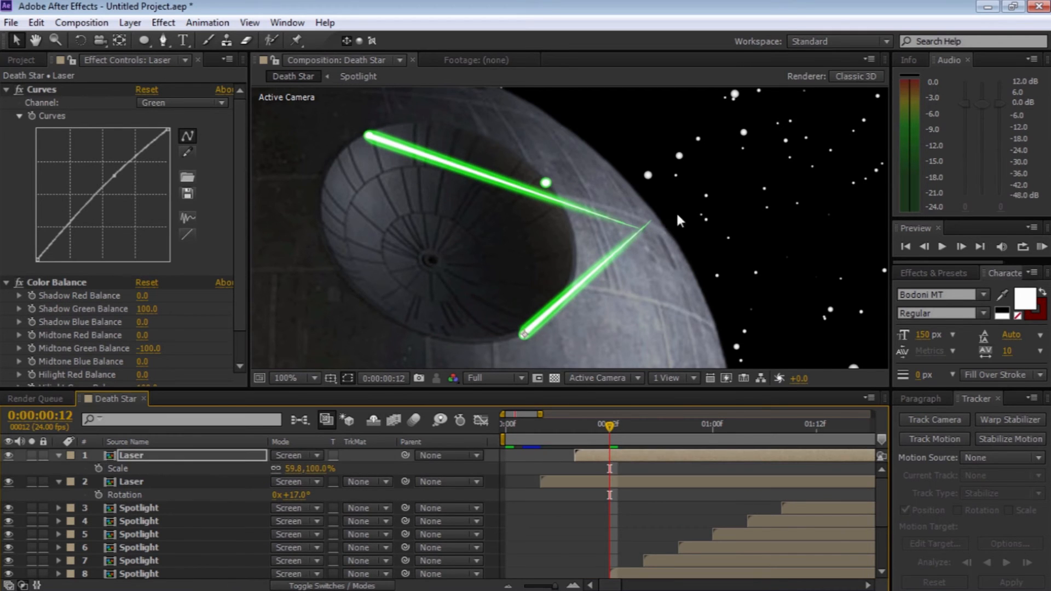
scroll(676, 211, down, 4)
drag(605, 157, 586, 155)
scroll(453, 250, up, 4)
click(59, 482)
Step: Duplicate the lower-right Laser, place the copy's wide end on the upper-right rim spotlight and rotate it downward toward the shared tip
click(132, 456)
key(ctrl+d)
drag(588, 292, 610, 140)
key(r)
drag(298, 469, 333, 469)
Step: Shorten the upper-right Laser beam so that it ends near the point where the other beams meet
scroll(671, 271, down, 3)
key(s)
drag(635, 241, 594, 225)
key(z)
double_click(518, 188)
Step: Set the upper-right Laser's rotation to 19° and shift its layer to start at 0:00:00:12
key(r)
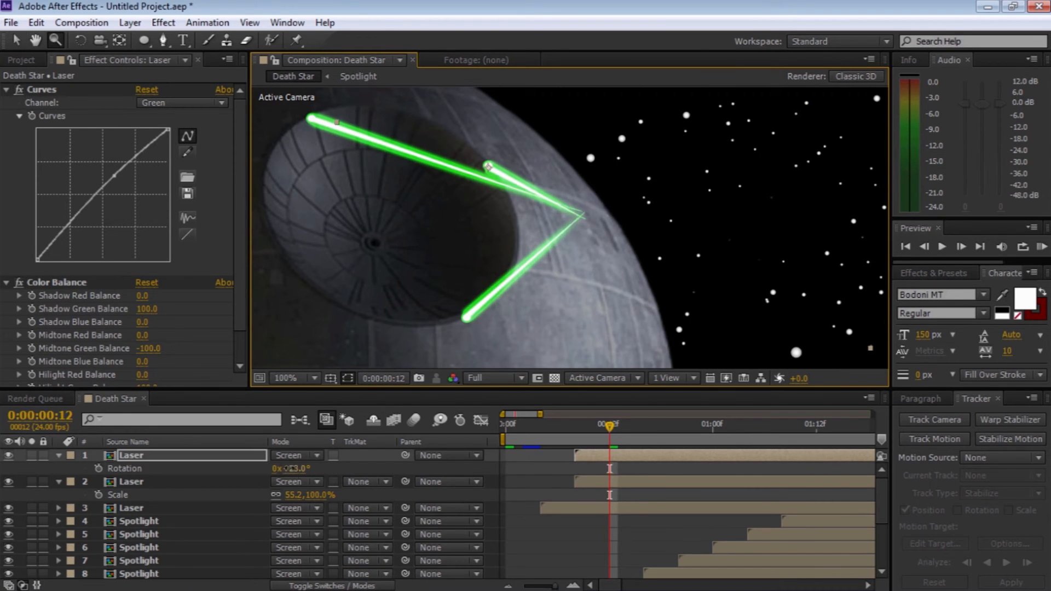
drag(296, 470, 289, 469)
drag(594, 458, 628, 457)
Step: Step back and forth through the opening frames to check when each laser beam appears, stopping at 0:00:00:16
key(Page_Up)
key(Page_Up)
key(Page_Up)
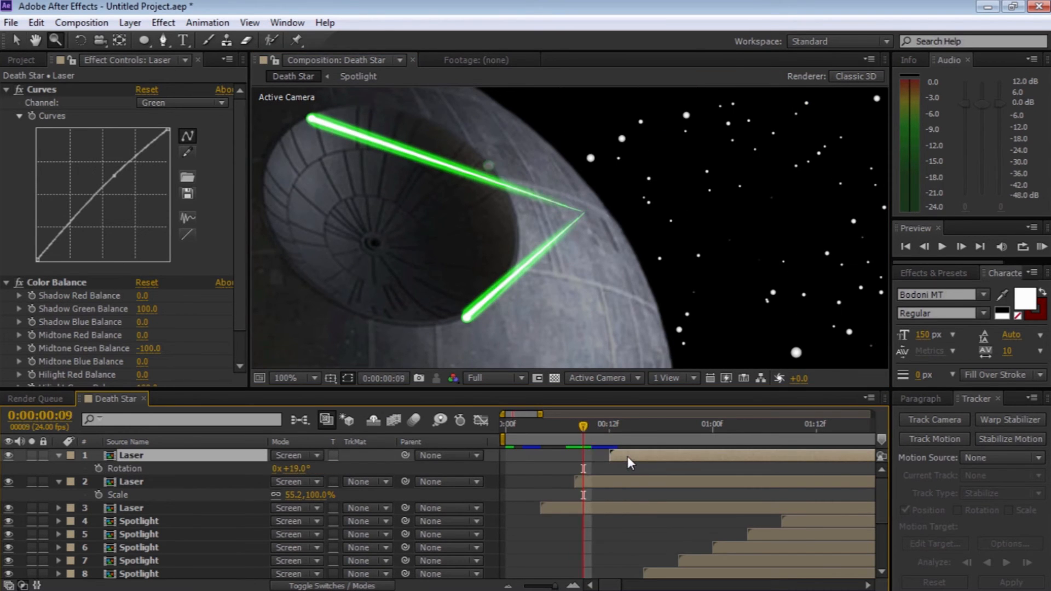
key(Page_Down)
key(Page_Down)
key(Page_Down)
key(Page_Down)
key(Page_Down)
key(Page_Up)
key(Page_Up)
key(Page_Up)
key(Page_Up)
key(Page_Up)
key(Page_Up)
key(Page_Up)
key(Page_Up)
key(Page_Up)
key(Page_Up)
key(Page_Up)
key(Page_Up)
key(Page_Up)
key(Page_Up)
key(Page_Down)
key(Page_Down)
key(Page_Down)
key(Page_Down)
key(Page_Down)
key(Page_Down)
key(Page_Down)
key(Page_Down)
key(Page_Down)
key(Page_Down)
key(Page_Down)
key(Page_Down)
key(Page_Down)
key(Page_Down)
key(Page_Down)
key(Page_Down)
key(Page_Down)
key(Page_Up)
Step: Duplicate the upper-right Laser to start at 0:00:00:16 and place its wide end on the lower-left rim spotlight
click(59, 456)
click(59, 470)
key(v)
key(ctrl+d)
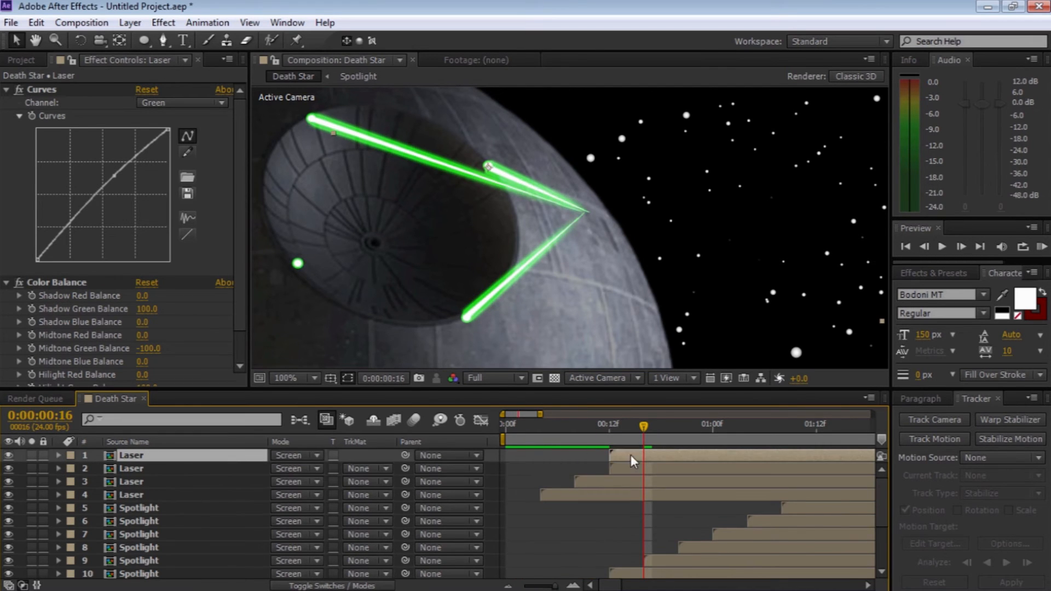
drag(629, 457, 663, 458)
drag(488, 167, 301, 263)
Step: Rotate the lower-left Laser to -12° and lengthen the beam so its tip reaches the shared meeting point
key(r)
drag(293, 470, 265, 471)
scroll(624, 229, down, 1)
drag(615, 200, 937, 144)
key(z)
click(548, 213)
key(v)
drag(292, 469, 296, 469)
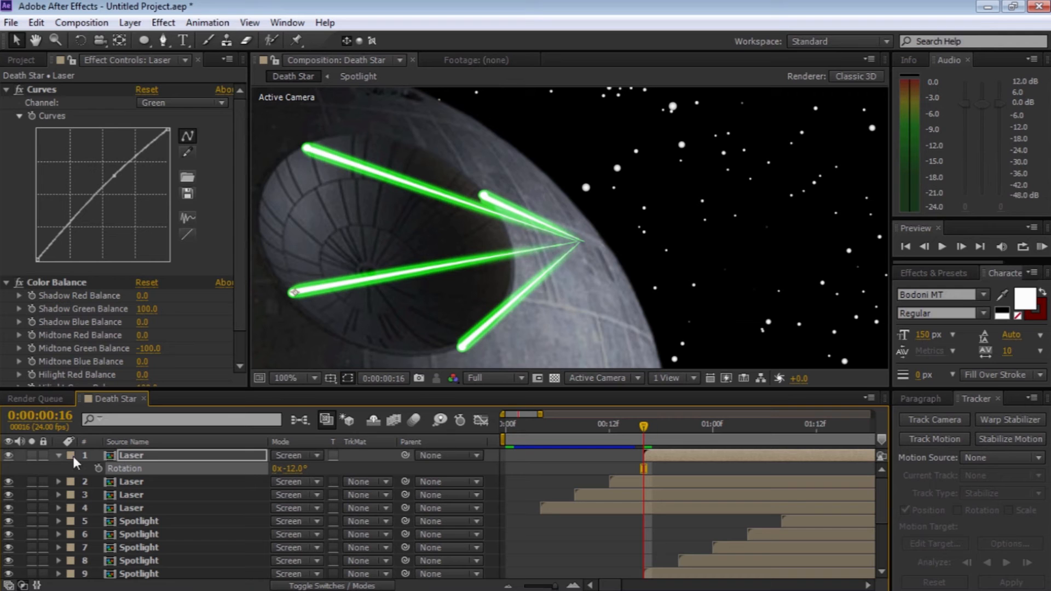
key(r)
Step: At 0:00:00:20, duplicate the lower-left Laser, place the copy on the top rim spotlight and rotate it to 28°
drag(644, 426, 679, 426)
click(127, 455)
key(ctrl+d)
drag(407, 222, 413, 147)
key(z)
alt+click(532, 176)
key(r)
drag(291, 470, 325, 469)
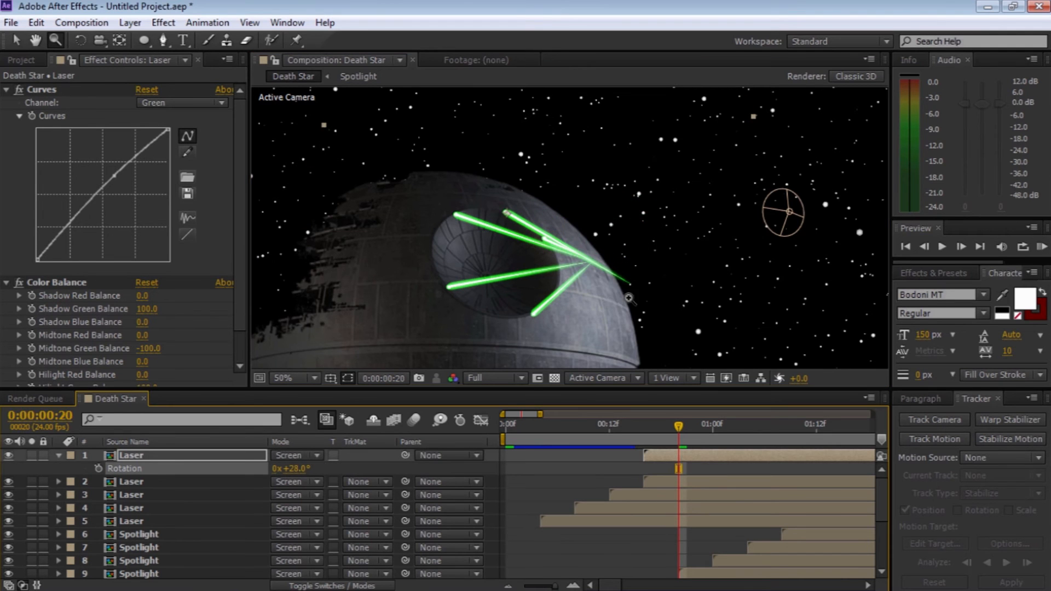
Step: Shorten the top-rim Laser beam to the shared meeting point and shift its layer to start at 0:00:00:20
alt+click(630, 298)
click(543, 210)
click(579, 231)
click(59, 456)
drag(651, 456, 712, 426)
Step: Duplicate the top-rim Laser to start at 0:00:01:00, place it on the bottom rim spotlight and rotate it to -31°
key(ctrl+d)
key([)
key(v)
drag(429, 139, 395, 341)
key(r)
drag(295, 468, 264, 467)
Step: Fine-tune the bottom-rim Laser's rotation so its tip meets the tips of the other beams
key(z)
alt+click(467, 293)
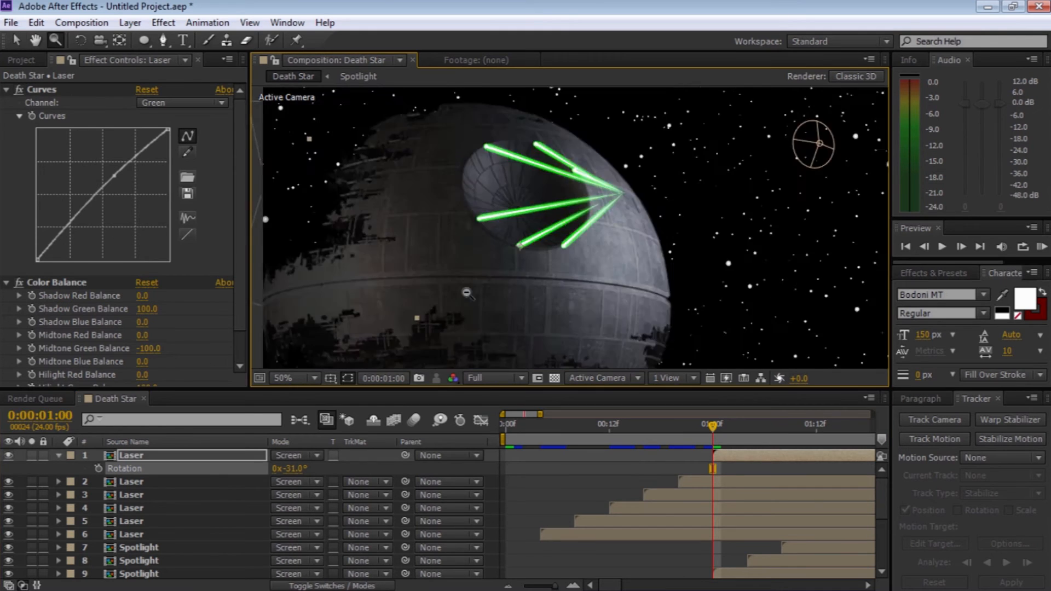
alt+click(467, 293)
key(v)
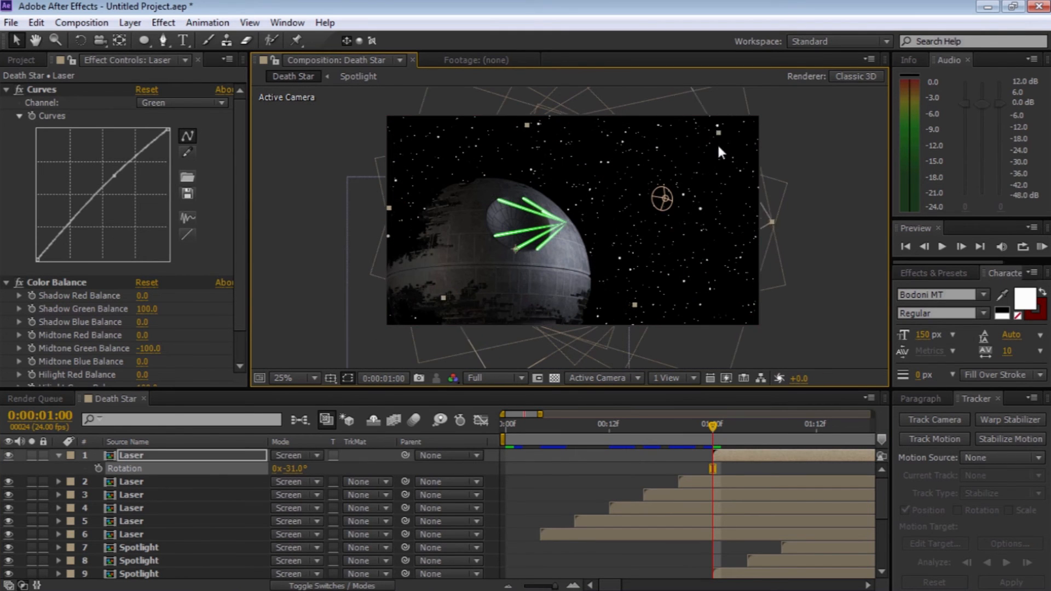
key(z)
double_click(558, 224)
key(space)
drag(524, 219, 600, 231)
drag(295, 468, 294, 475)
Step: At 0:00:01:04, duplicate the bottom-rim Laser and place the copy's wide end on the right rim spotlight
key(ctrl+d)
drag(708, 429, 745, 430)
key(v)
drag(634, 228, 678, 149)
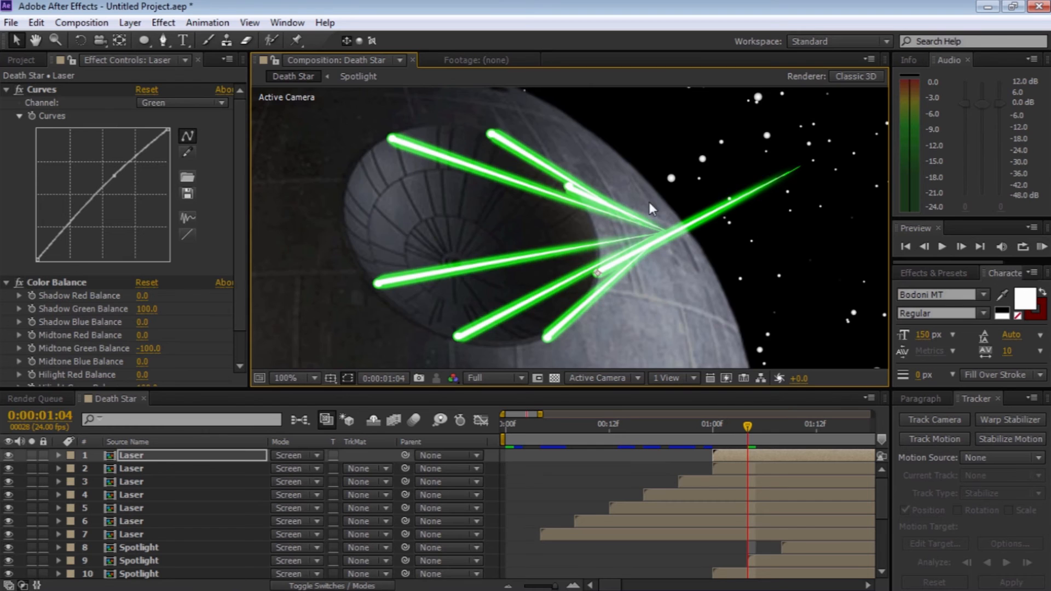
Step: Rotate the right-rim Laser to -38°, shorten it to the shared meeting point and shift its layer to start at 0:00:01:04
scroll(649, 202, down, 4)
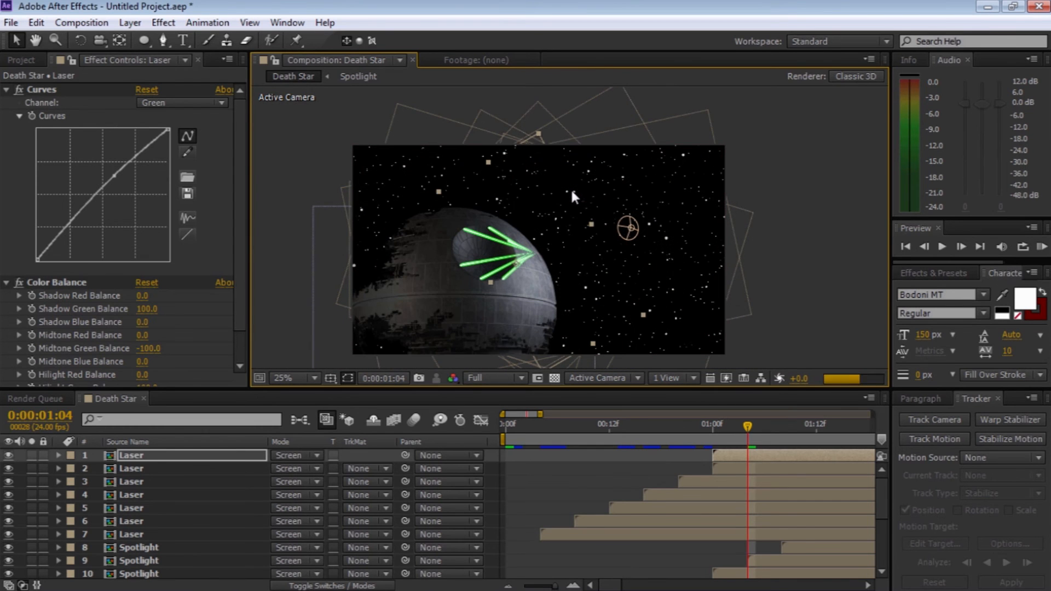
key(z)
click(529, 257)
click(548, 233)
key(r)
drag(288, 469, 283, 469)
key(s)
click(277, 469)
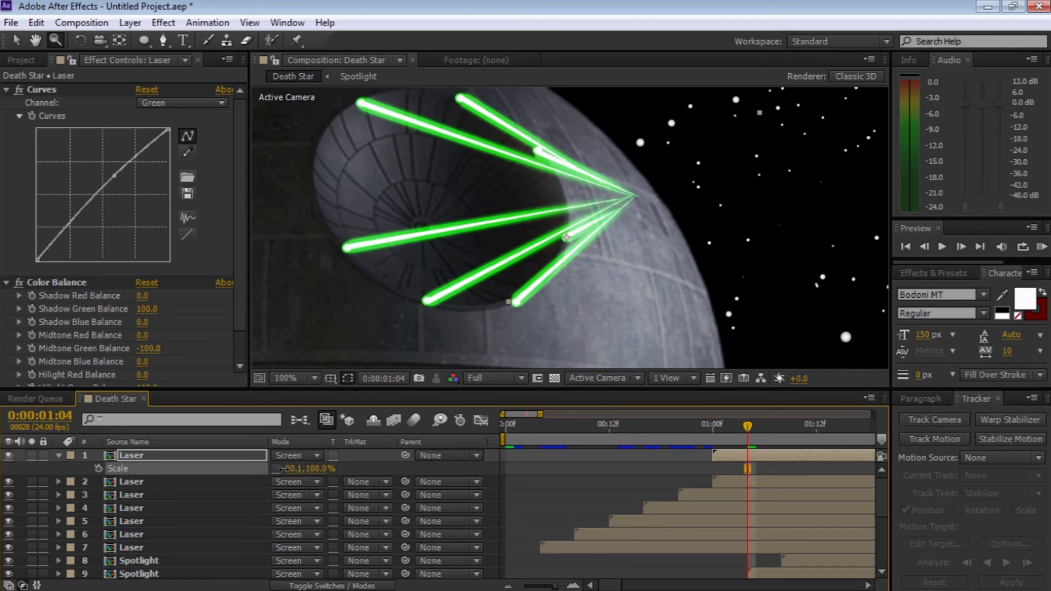
key(r)
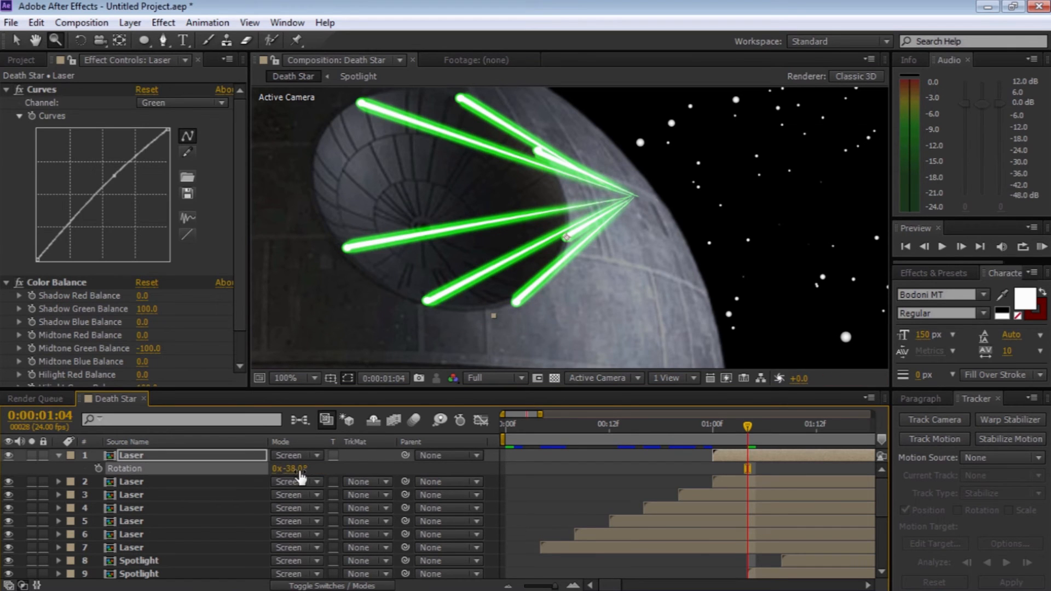
drag(729, 457, 763, 458)
Step: Duplicate the right-rim Laser to start at 0:00:01:08 and place the copy's wide end on the left rim spotlight
drag(748, 427, 792, 459)
key(r)
key(ctrl+d)
key(v)
drag(568, 239, 319, 169)
Step: Rotate the left-rim Laser to 3° and scale it in length so its tip reaches the shared meeting point
key(r)
mouse_move(302, 469)
mouse_down()
mouse_move(359, 470)
mouse_move(304, 468)
mouse_up()
key(s)
key(r)
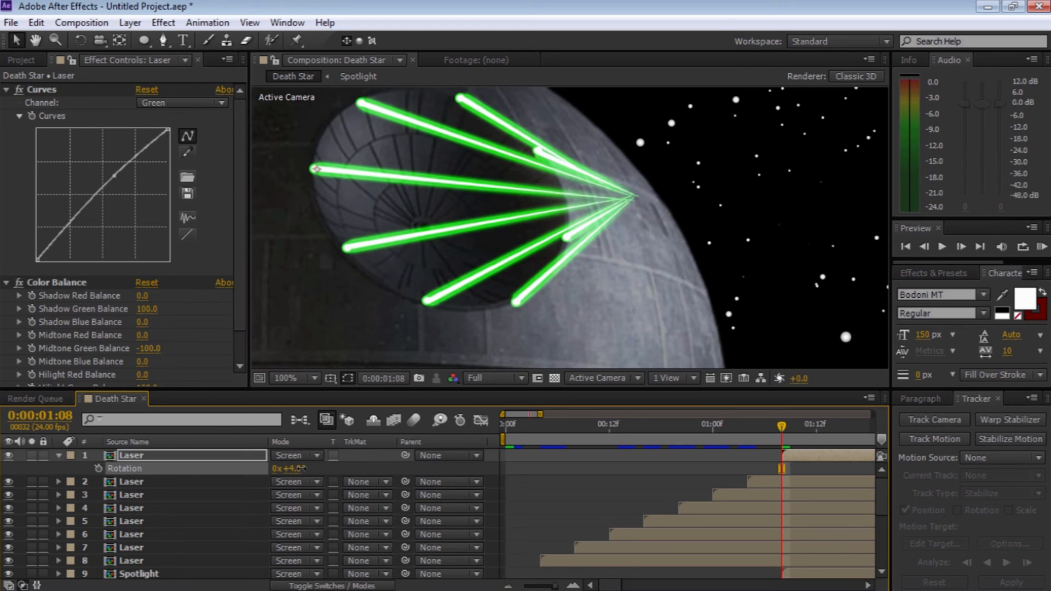
drag(304, 469, 300, 469)
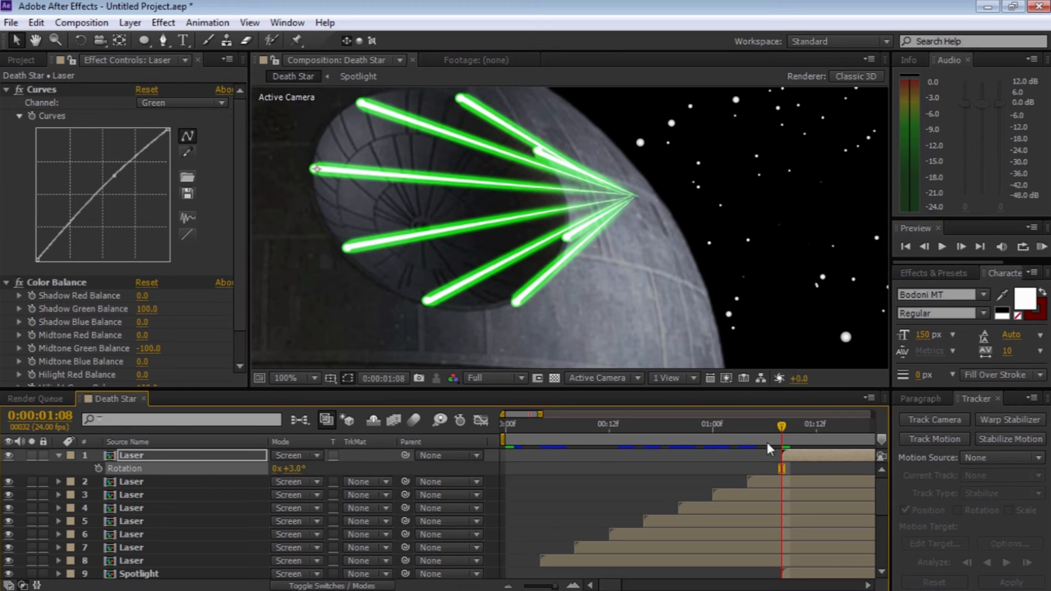
key(r)
Step: At 0:00:01:12, duplicate the left-rim Laser and place the copy's wide end on the spotlight at the dish's center
drag(785, 427, 818, 432)
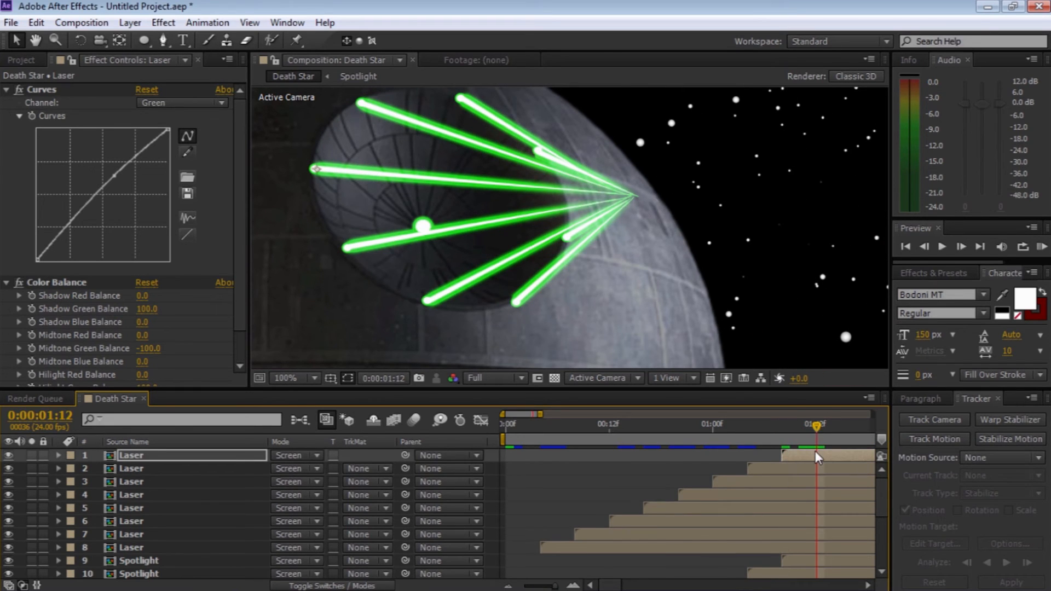
key(ctrl+d)
drag(316, 174, 424, 228)
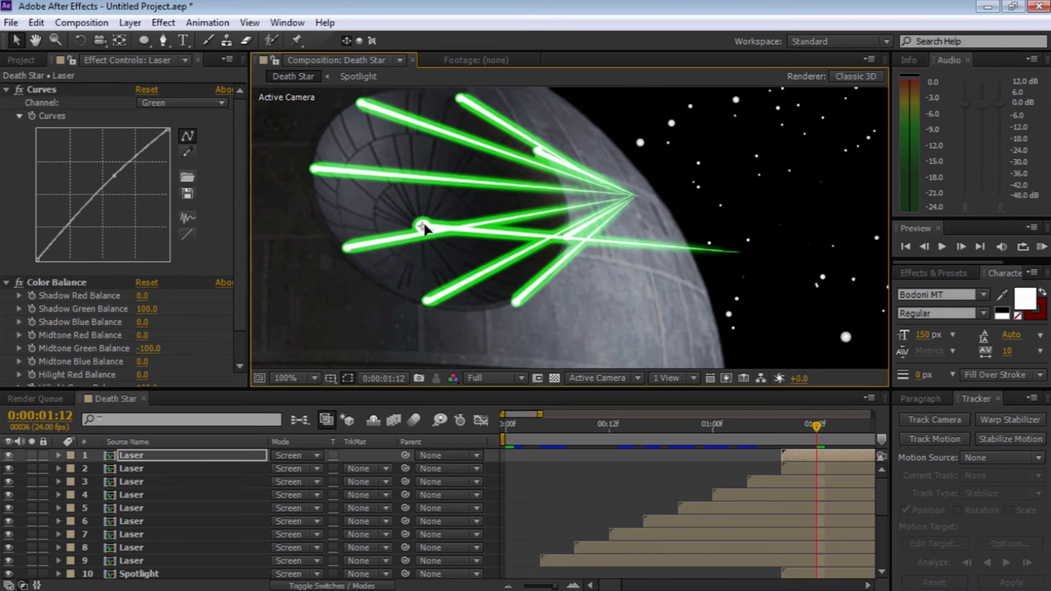
Step: Rotate the center Laser to -11° and scale its length so its tip meets the tips of the other beams
key(r)
mouse_move(290, 469)
mouse_down()
mouse_move(265, 472)
mouse_move(272, 478)
mouse_up()
key(s)
key(r)
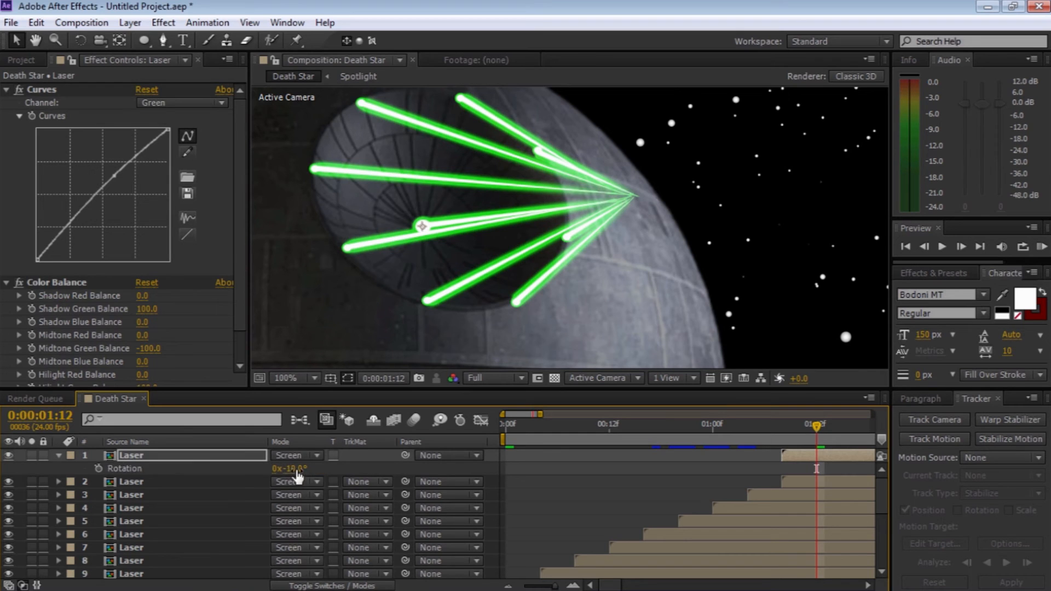
drag(295, 469, 302, 470)
Step: Preview the laser sequence from the start of the composition with the whole dish in view
key(z)
alt+click(538, 222)
alt+click(577, 243)
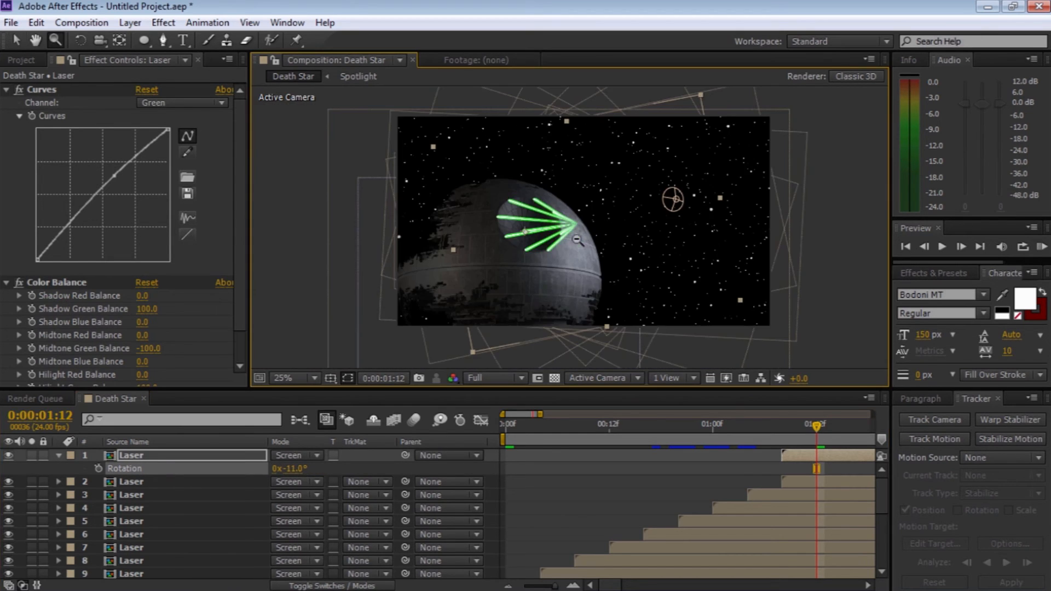
click(546, 224)
key(Home)
key(space)
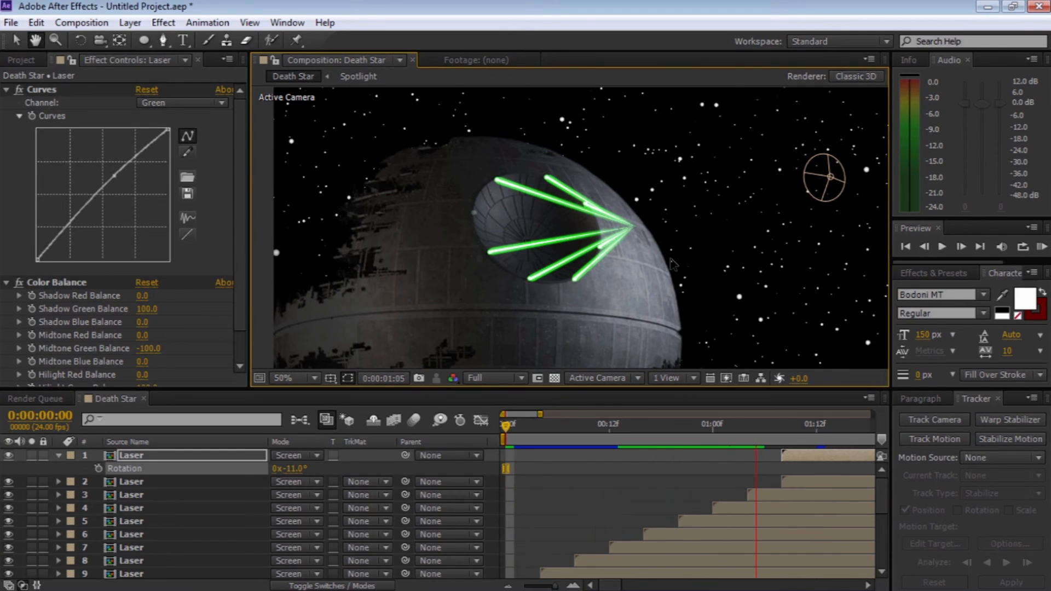
key(space)
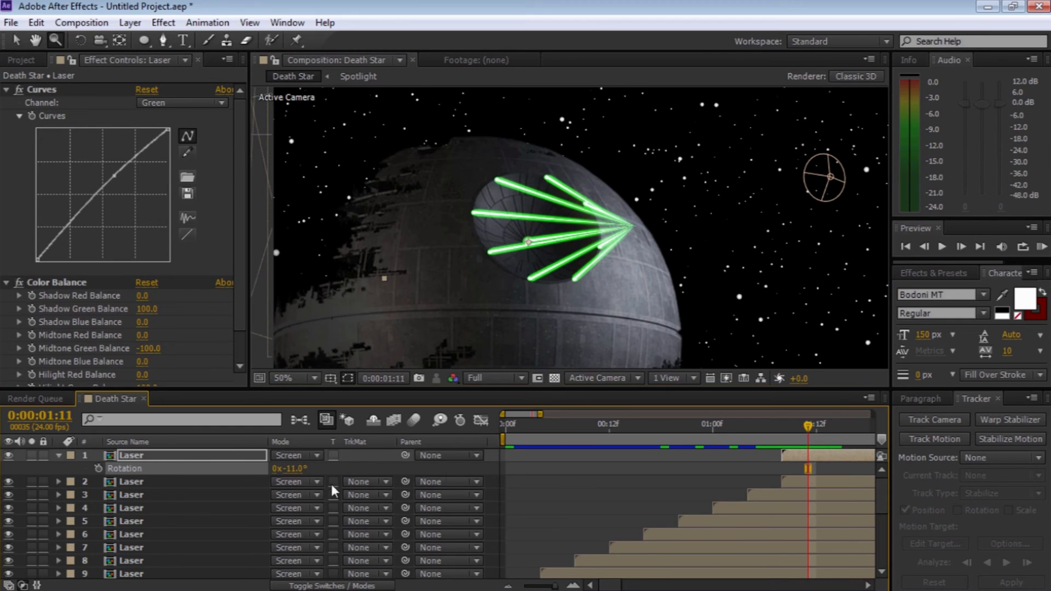
Step: Duplicate the center Spotlight, place the copy where the laser tips converge and shift its layer to start at 0:00:00:04
click(59, 457)
drag(882, 481, 879, 498)
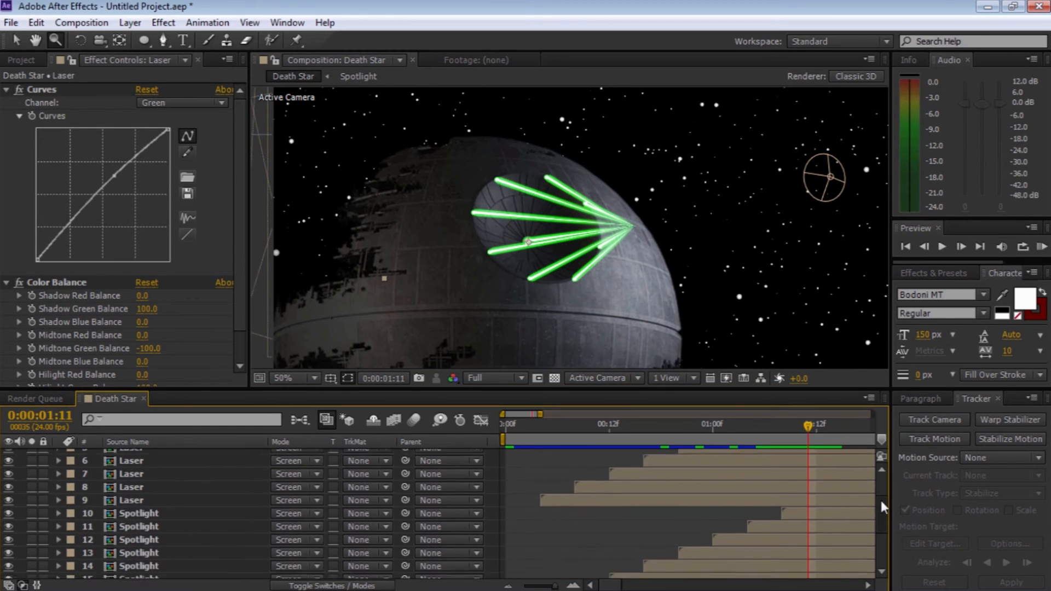
click(797, 514)
click(533, 245)
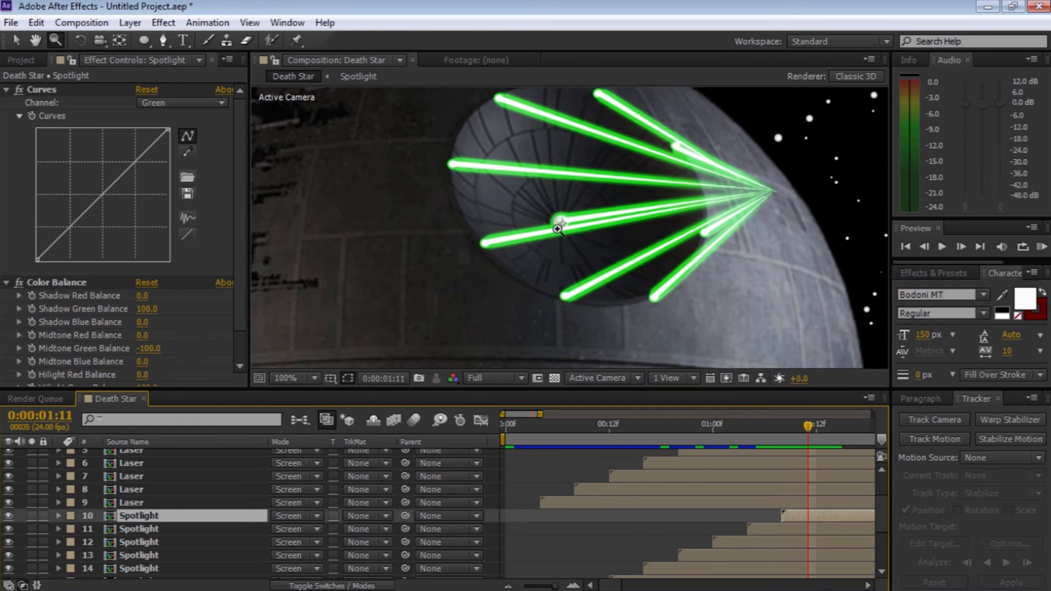
key(v)
drag(557, 229, 764, 189)
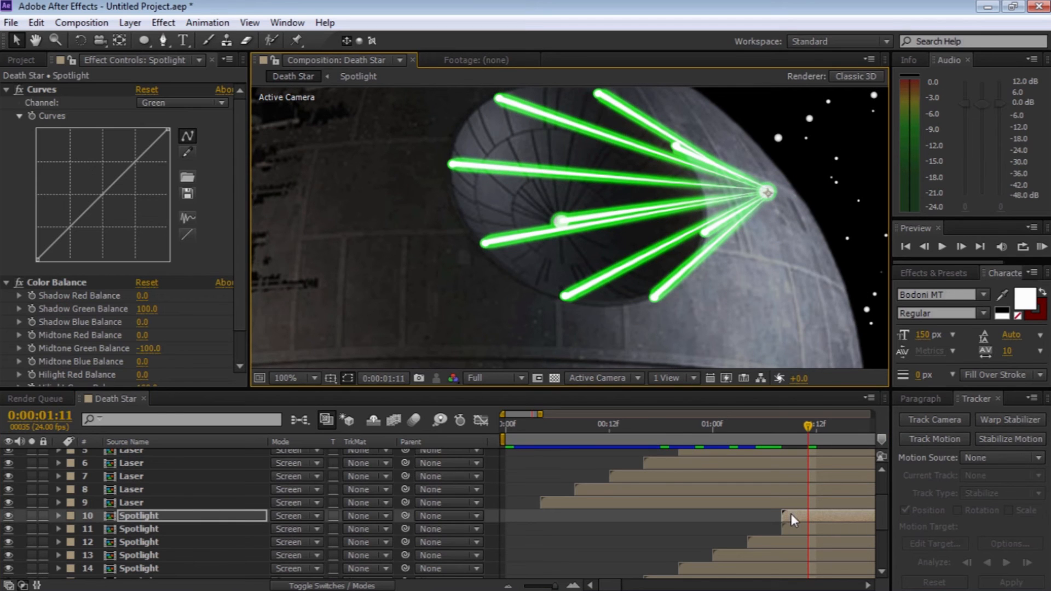
drag(792, 515, 550, 517)
Step: Keyframe the meeting-point Spotlight's opacity from 0% at 0:00:00:04 to 100% at 0:00:01:11 and preview the fade-in
click(541, 429)
key(t)
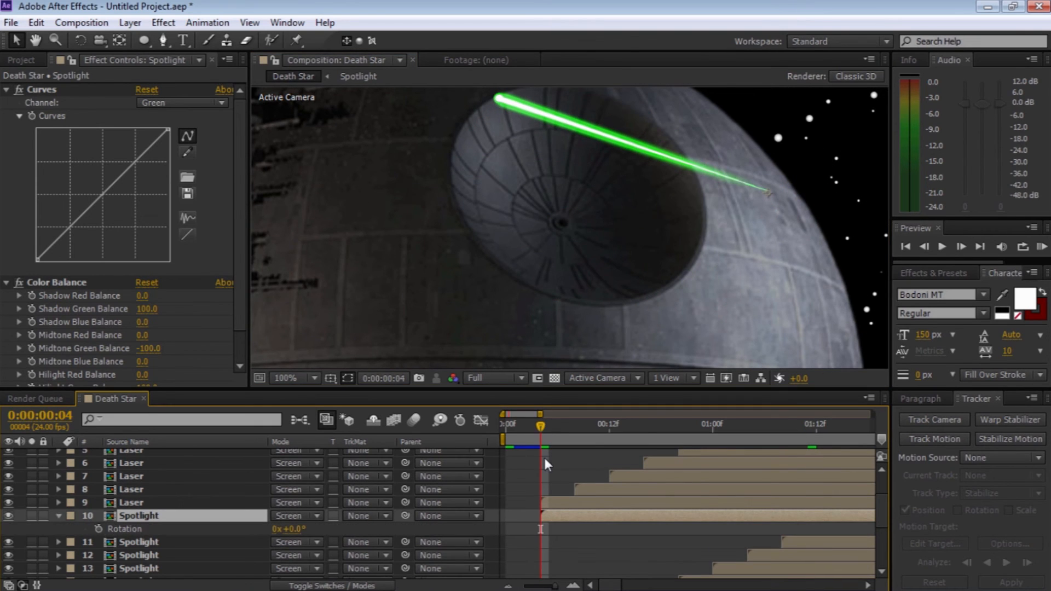
drag(574, 529, 798, 521)
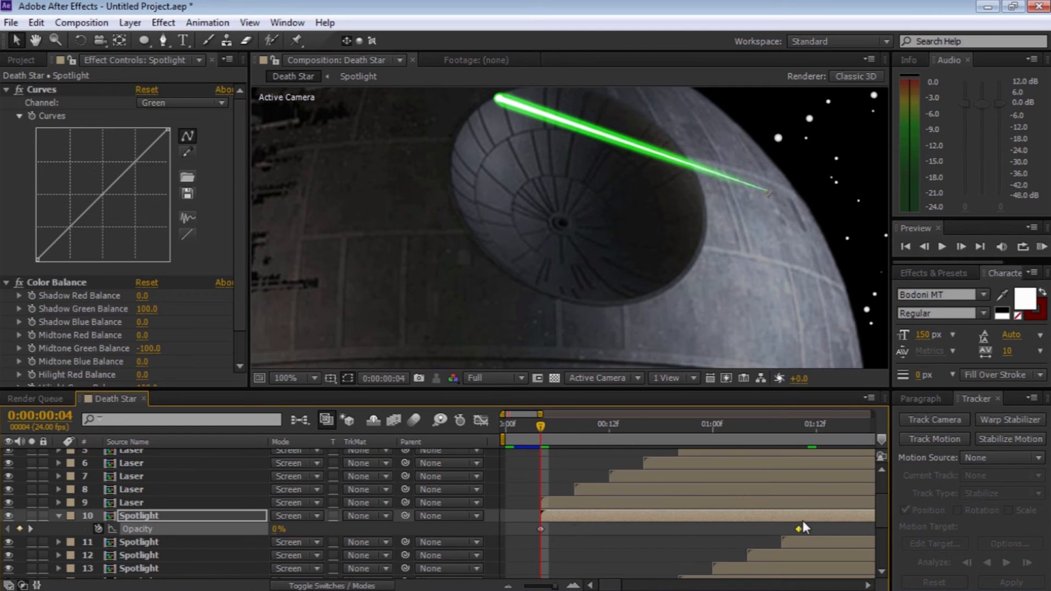
key(space)
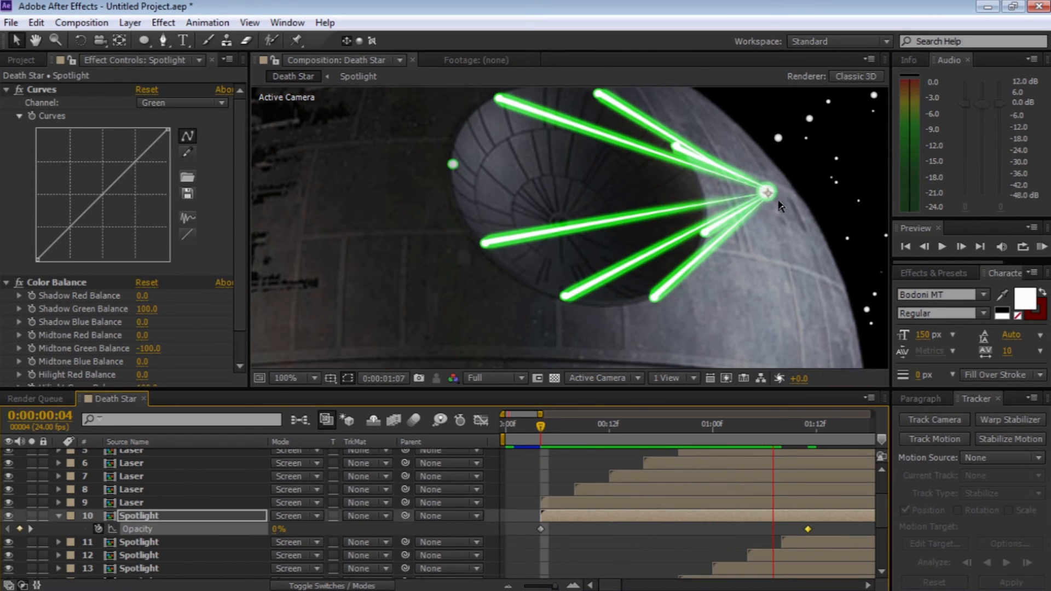
key(space)
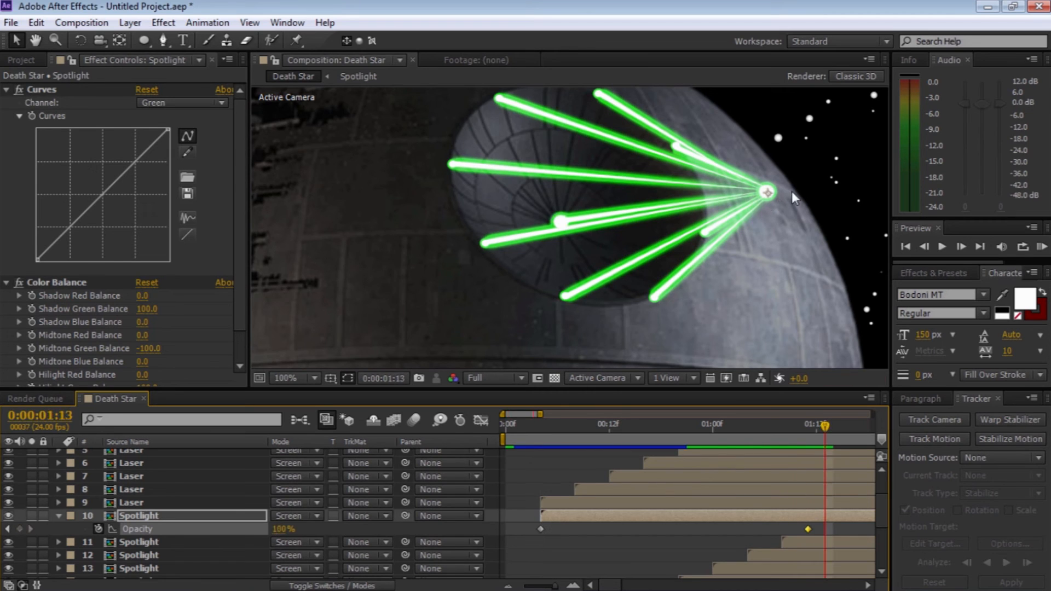
Step: Add a full-frame black solid to the Death Star composition and a white solid above it
key(z)
alt+click(741, 196)
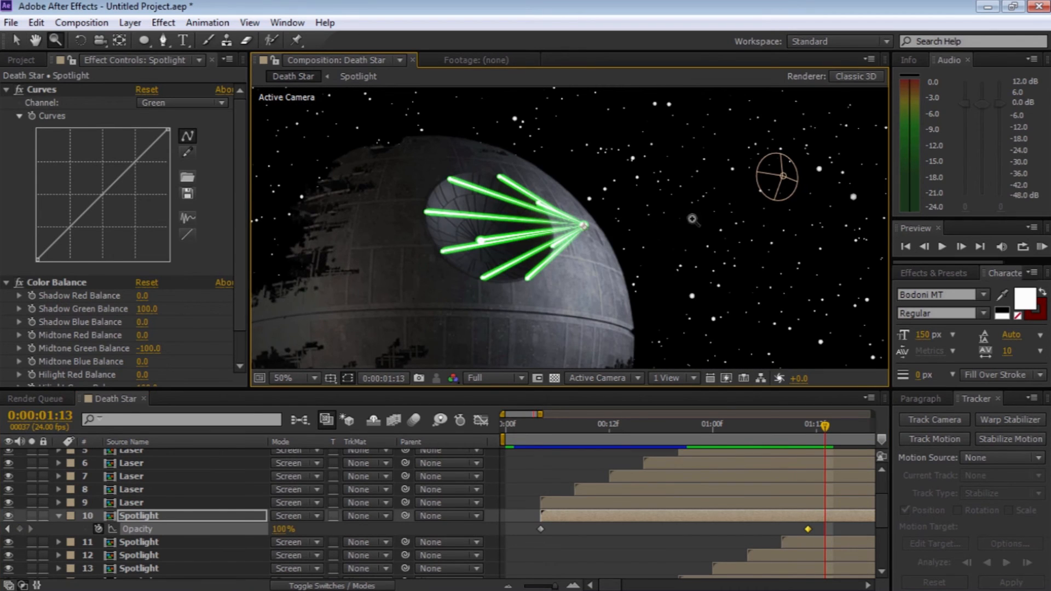
key(v)
click(130, 22)
mouse_move(176, 38)
click(462, 50)
click(567, 430)
click(130, 23)
click(462, 50)
click(517, 388)
click(342, 199)
click(678, 200)
click(535, 335)
click(566, 432)
Step: Draw a closed, thin horizontal four-point mask on the white solid with the Pen tool
click(163, 40)
click(472, 188)
click(679, 191)
click(679, 199)
click(472, 198)
click(472, 188)
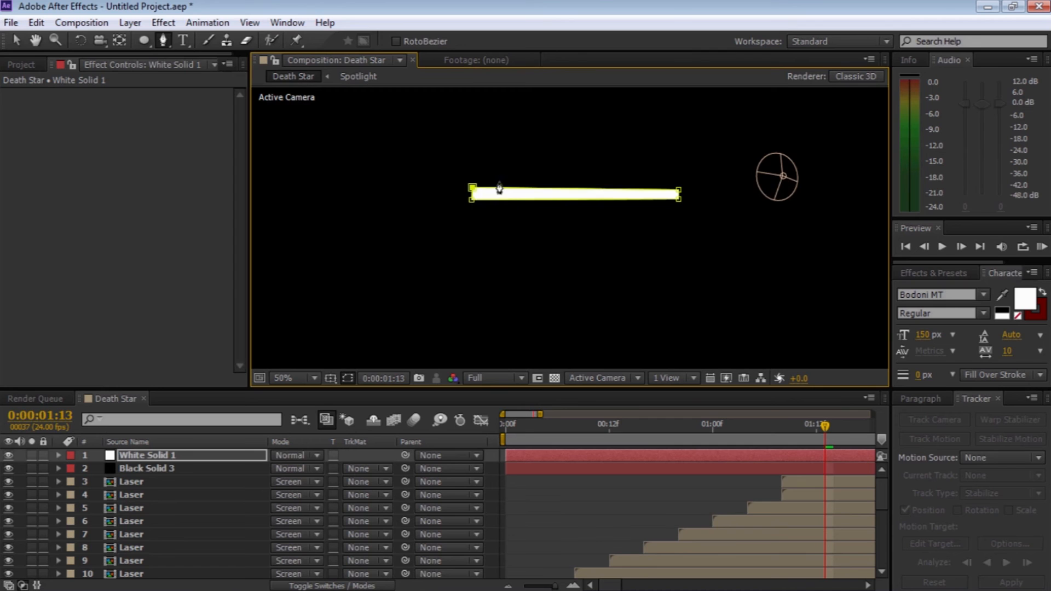
Step: Reshape the white solid's mask into a longer, narrower beam by moving its corner points
key(v)
drag(472, 199, 472, 197)
drag(679, 199, 797, 194)
drag(679, 190, 797, 192)
drag(472, 188, 475, 193)
drag(796, 191, 796, 192)
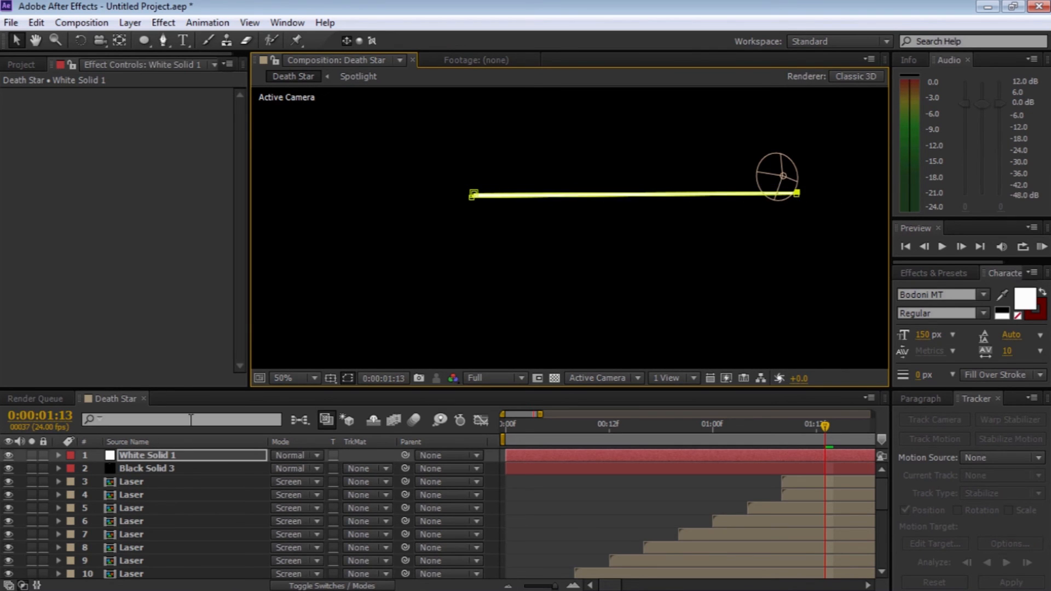
Step: Duplicate the masked white solid and increase the mask feather on the lower copy to form a glow
click(137, 455)
key(ctrl+d)
click(122, 469)
key(m)
key(m)
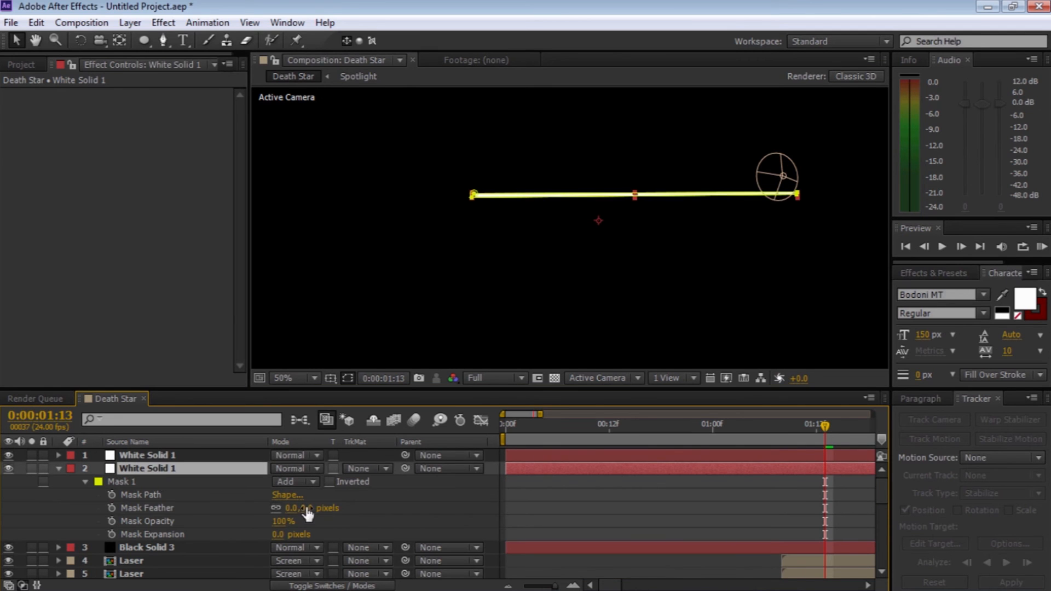
drag(307, 510, 315, 510)
click(317, 510)
click(359, 511)
Step: Pre-compose both white solids and the black solid as "Main Laser", moving all attributes into the new composition
click(59, 469)
click(149, 456)
shift+click(149, 482)
click(130, 22)
click(252, 579)
text(Main Laser)
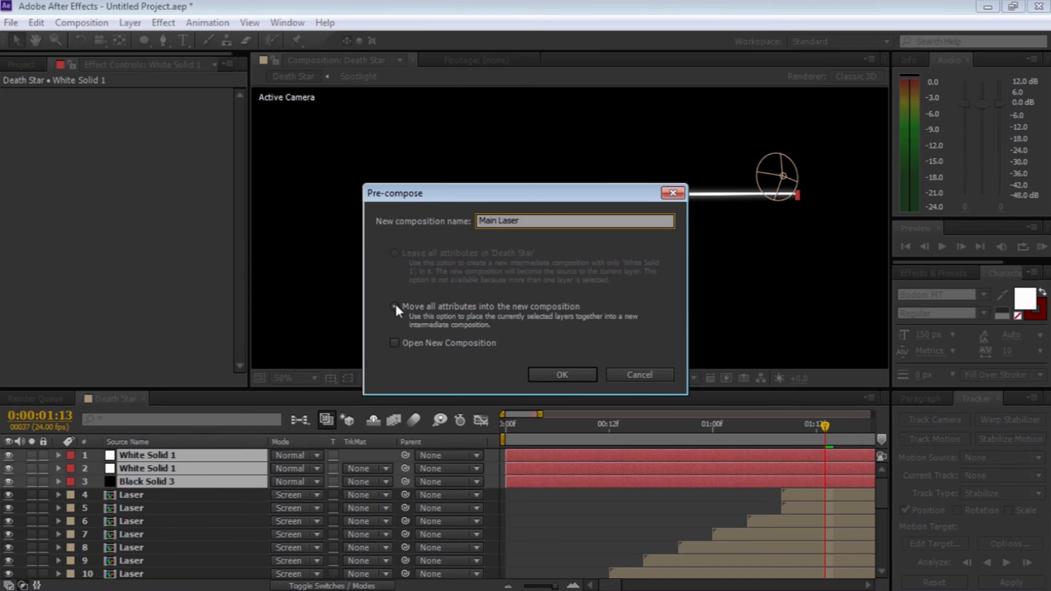
click(564, 376)
Step: Blend Main Laser in Screen mode and place its anchor point at the beam's inner end on the lasers' meeting point
key(a)
drag(307, 469, 243, 481)
drag(281, 470, 221, 474)
drag(657, 223, 643, 227)
key(z)
alt+click(657, 222)
Step: Tilt Main Laser slightly upward away from the dish and set its horizontal scale to 80%
key(r)
drag(299, 468, 287, 474)
key(s)
click(597, 225)
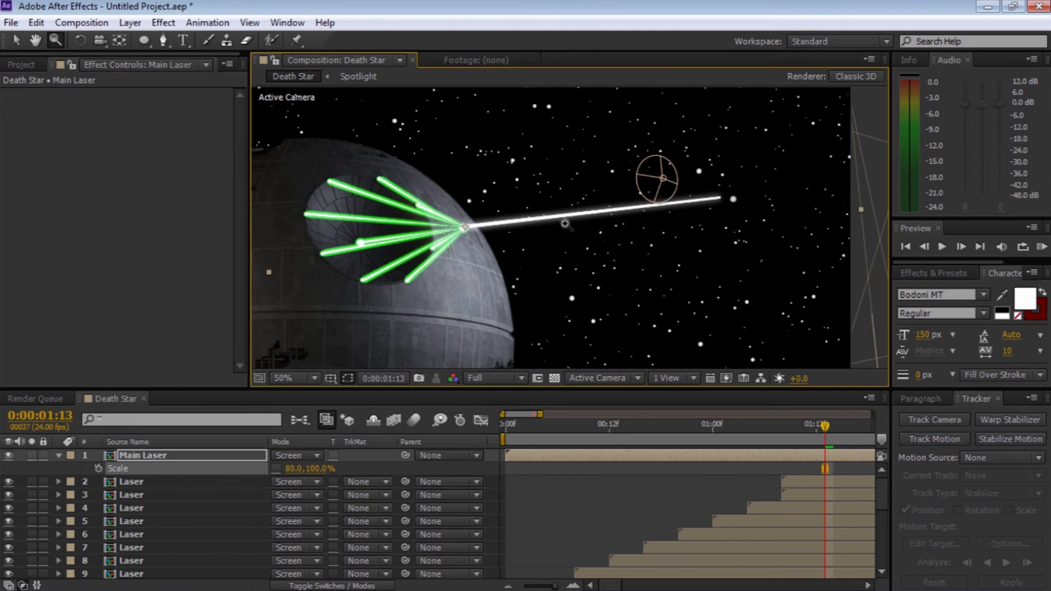
Step: Apply Curves to Main Laser and raise the Green channel's curve in the shadows and midtones
click(163, 23)
mouse_move(175, 143)
click(429, 350)
click(181, 107)
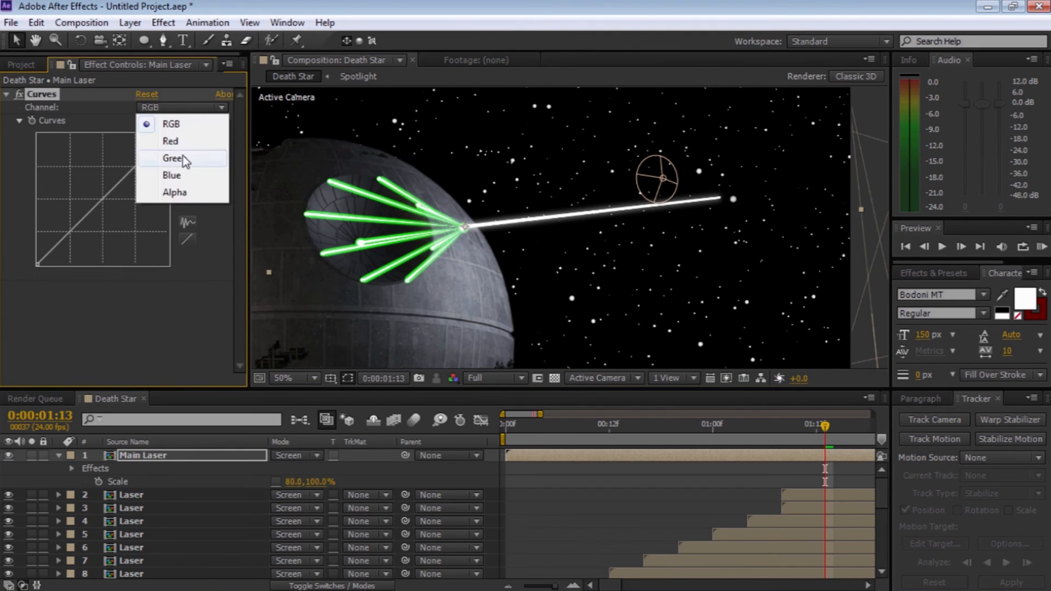
click(172, 135)
drag(111, 190, 80, 182)
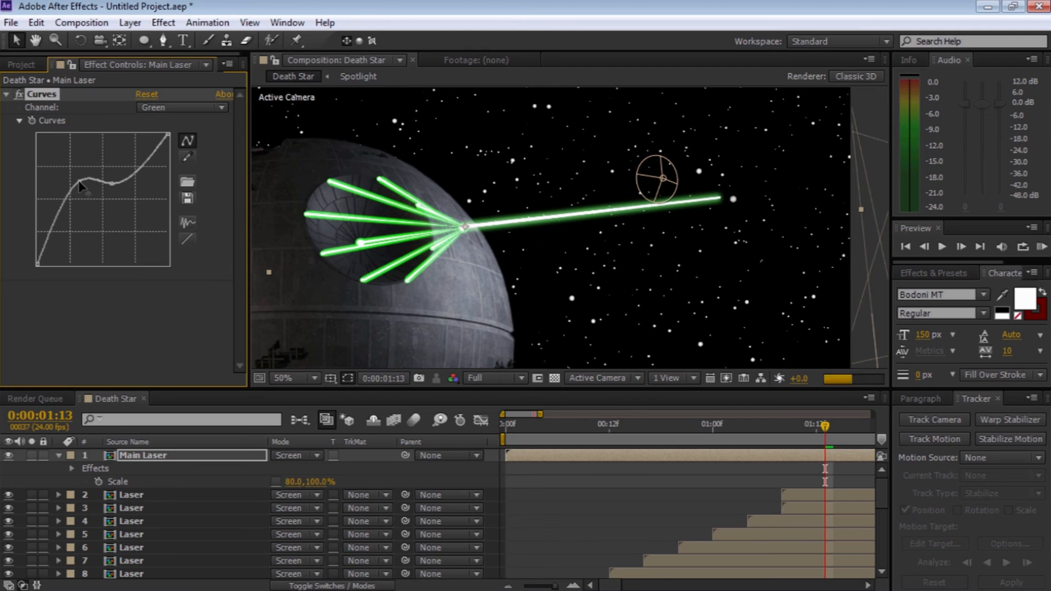
Step: Apply Color Balance to Main Laser with Shadow Green 100, Midtone Green -100, Hilight Green 100 and Preserve Luminosity on
click(163, 23)
mouse_move(181, 136)
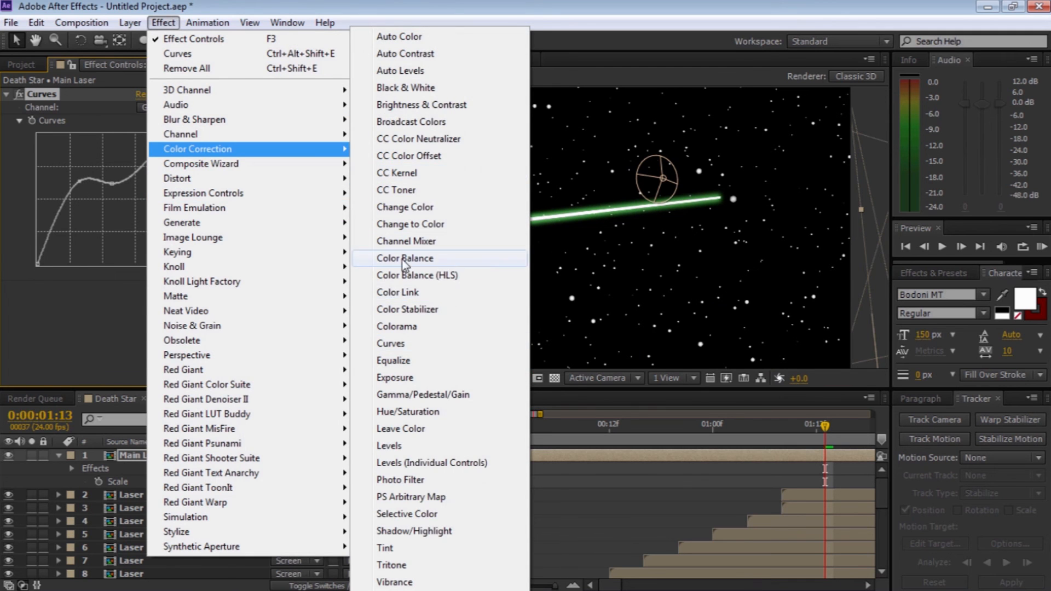
click(464, 199)
click(143, 274)
text(100)
click(143, 313)
text(-100)
click(142, 353)
text(100)
click(142, 379)
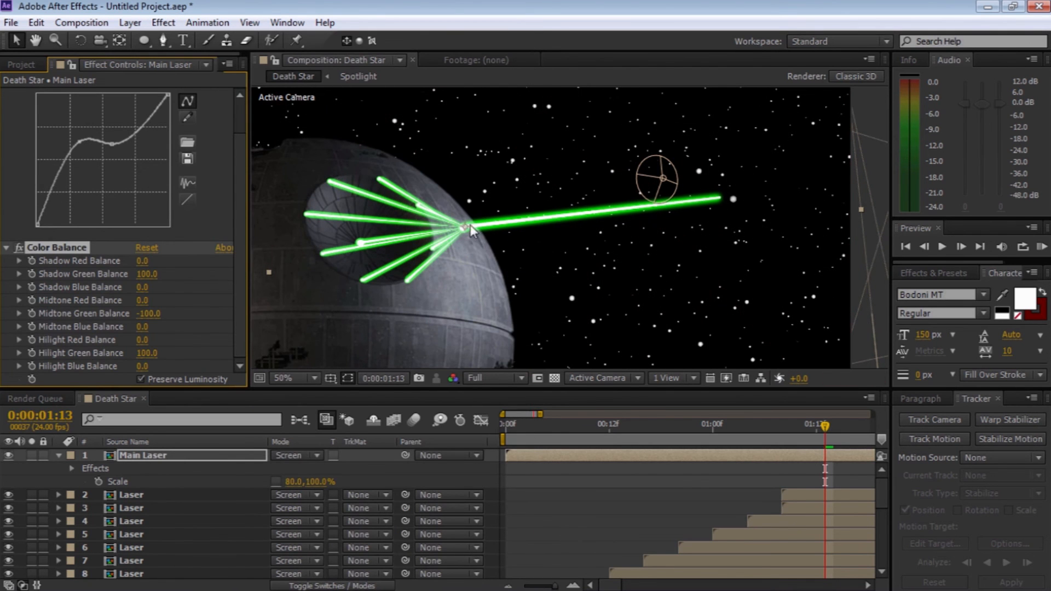
Step: Apply Turbulent Displace to Main Laser and set its Size to 2.0 to roughen the beam's edges
key(z)
click(545, 219)
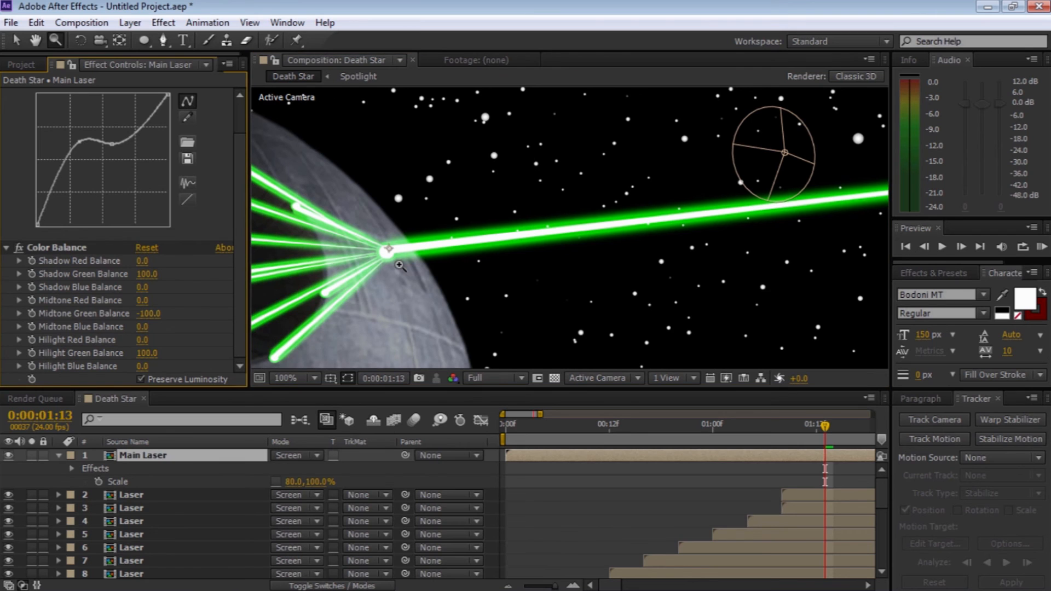
key(v)
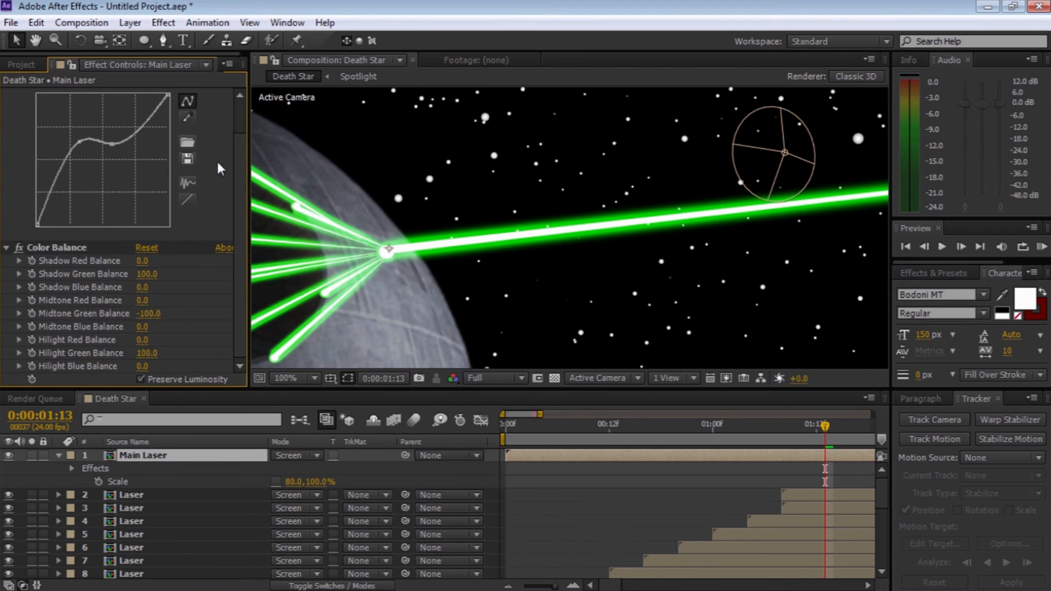
click(163, 22)
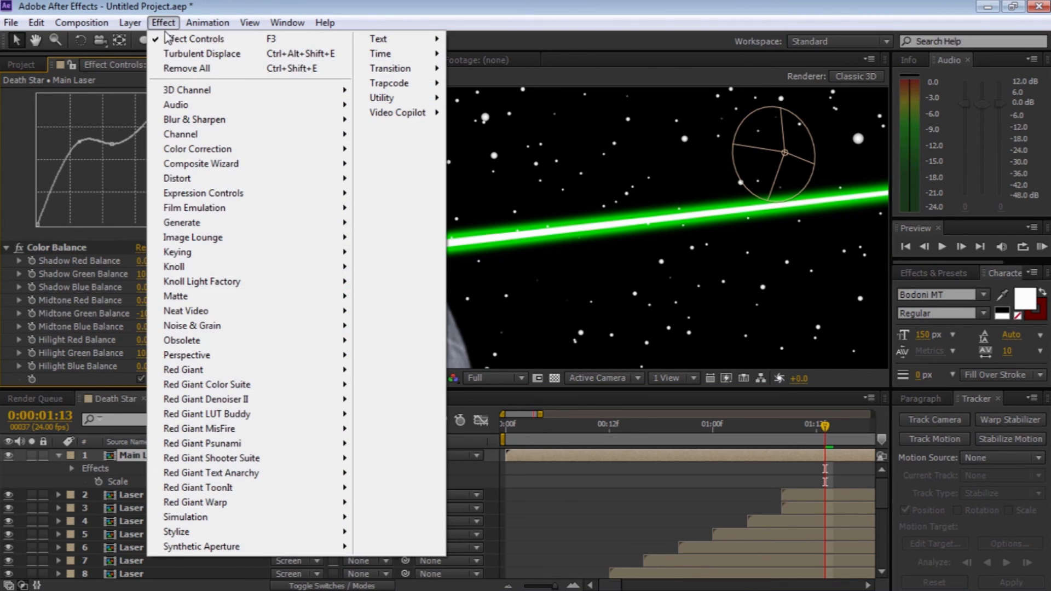
mouse_move(227, 179)
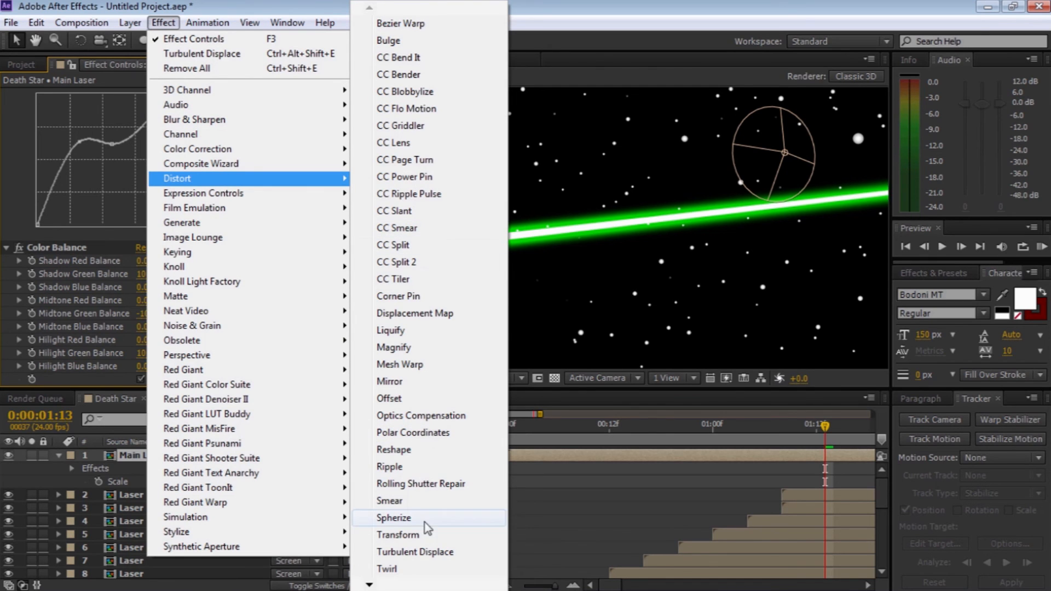
click(435, 553)
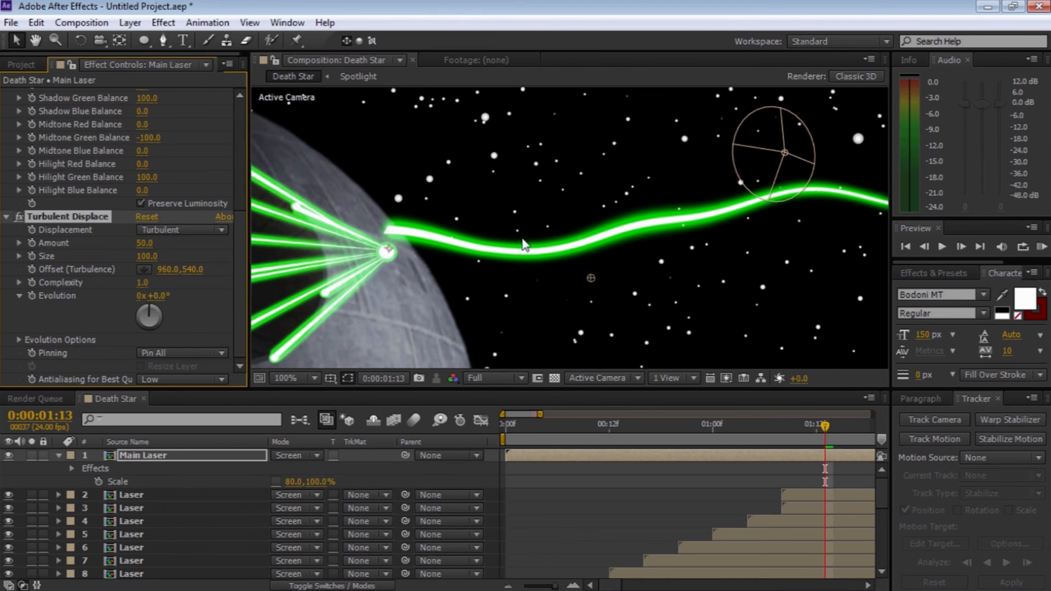
drag(145, 257, 69, 264)
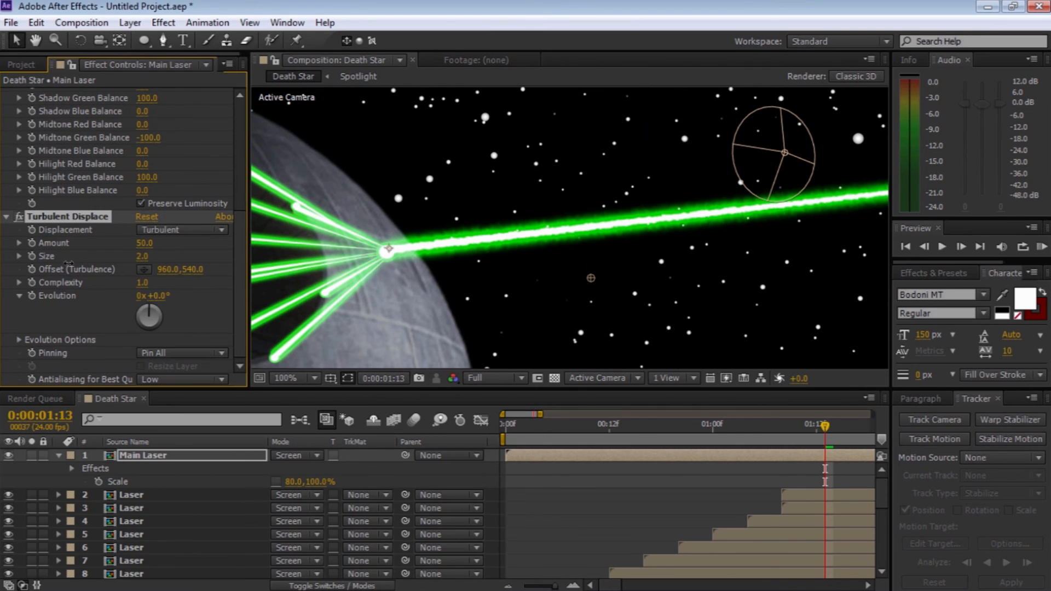
click(144, 257)
key(Return)
key(z)
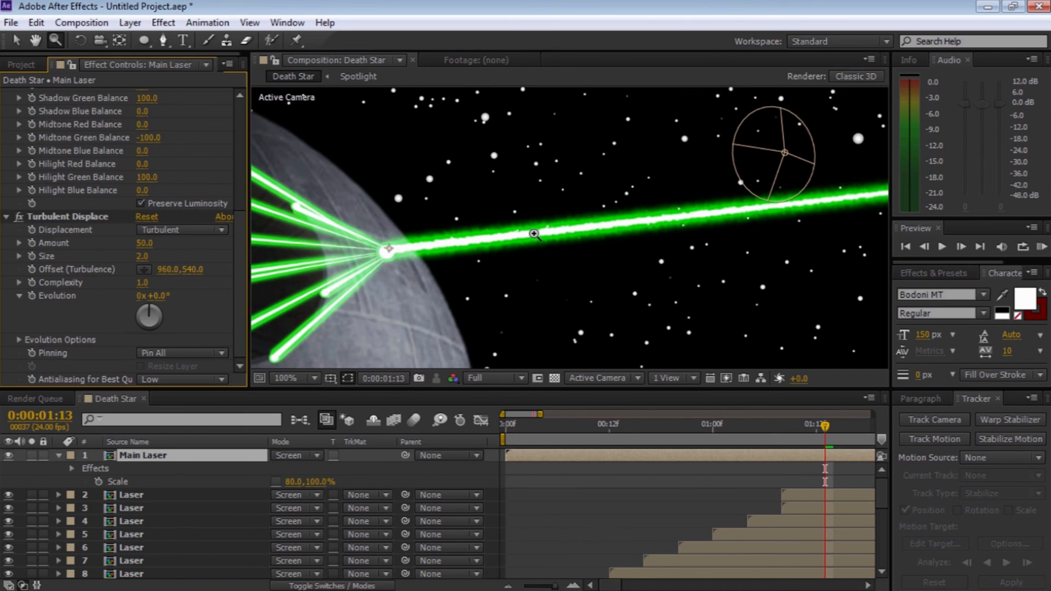
Step: Examine the roughened Main Laser beam and check the small lasers' timing frame by frame from 0:00:01:06
alt+click(606, 220)
click(583, 229)
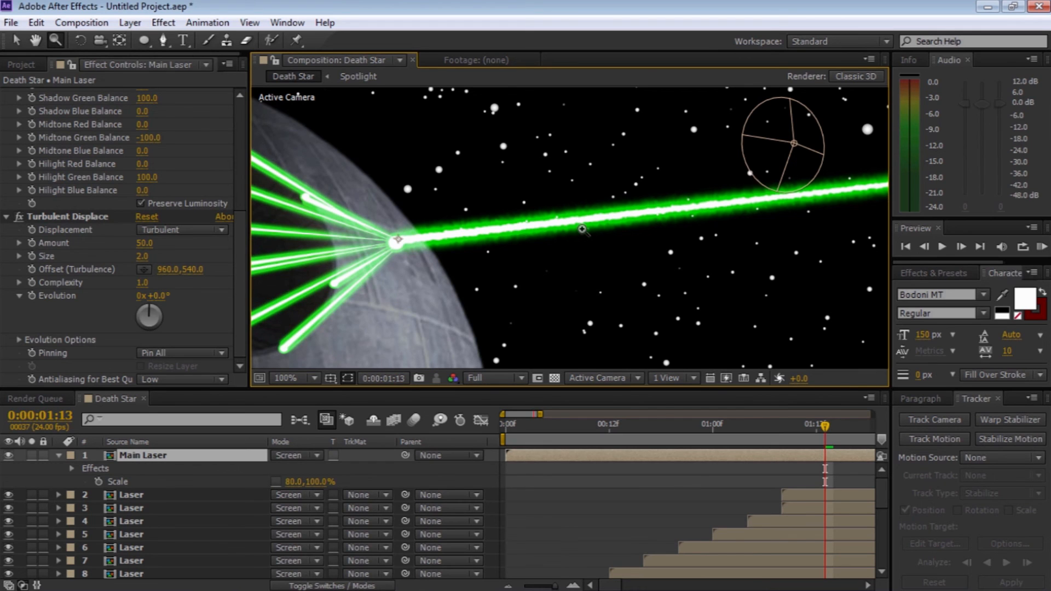
alt+click(582, 229)
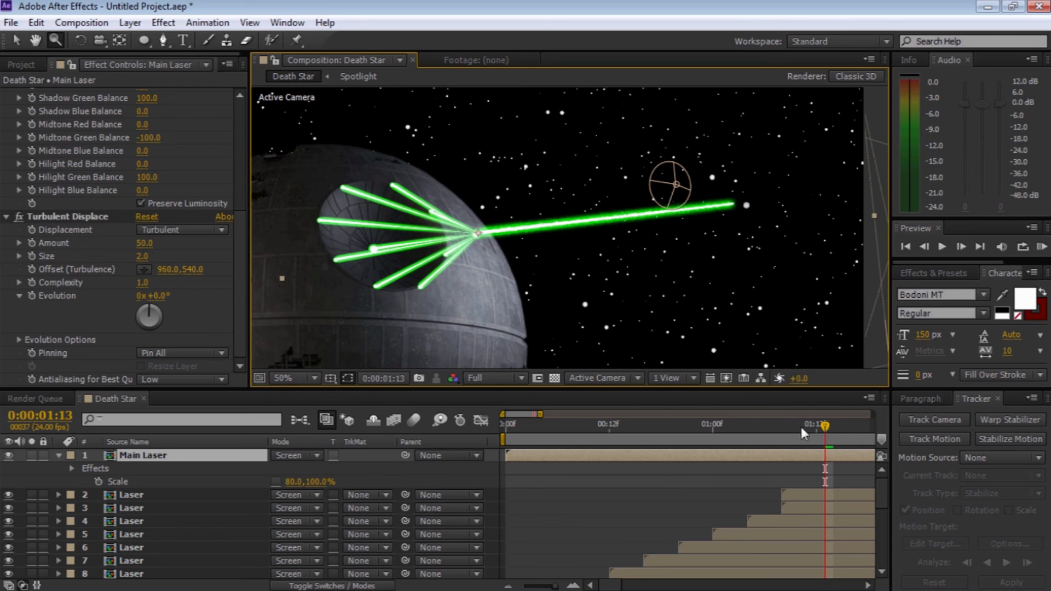
drag(824, 422, 758, 427)
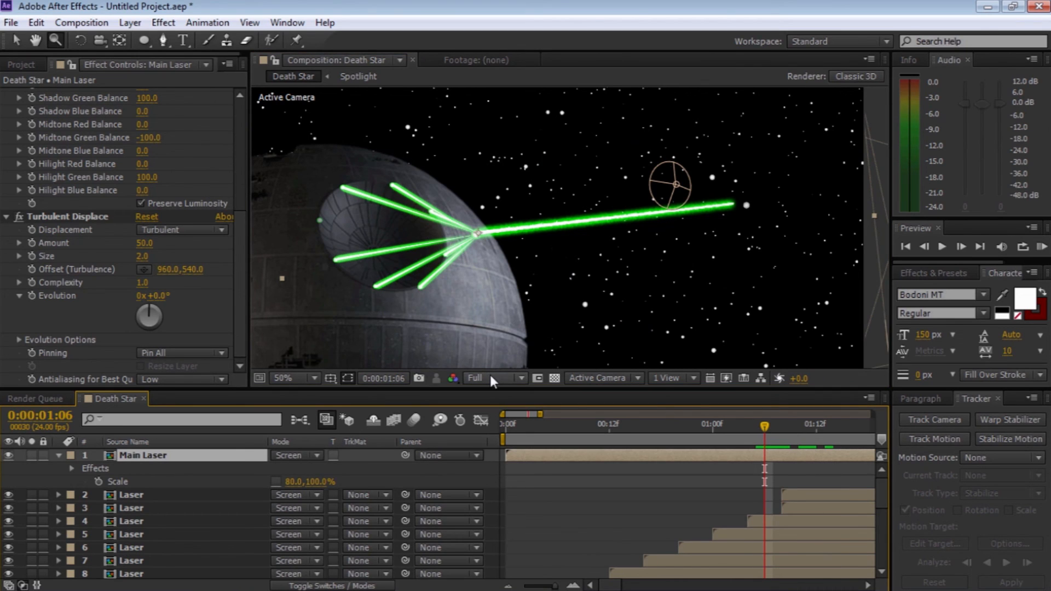
key(Page_Down)
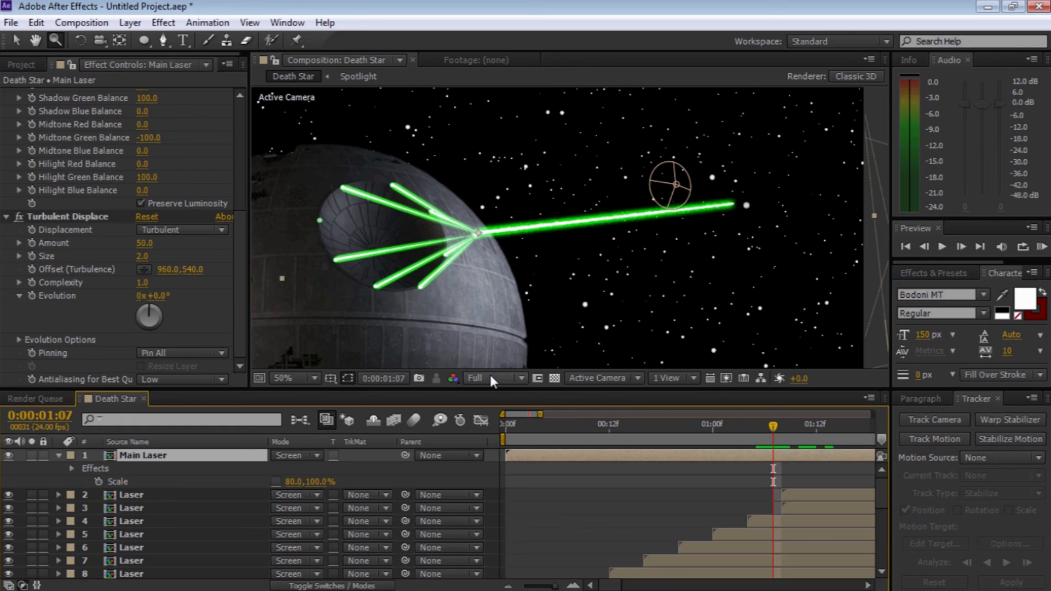
key(Page_Down)
key(Page_Down)
key(Page_Down)
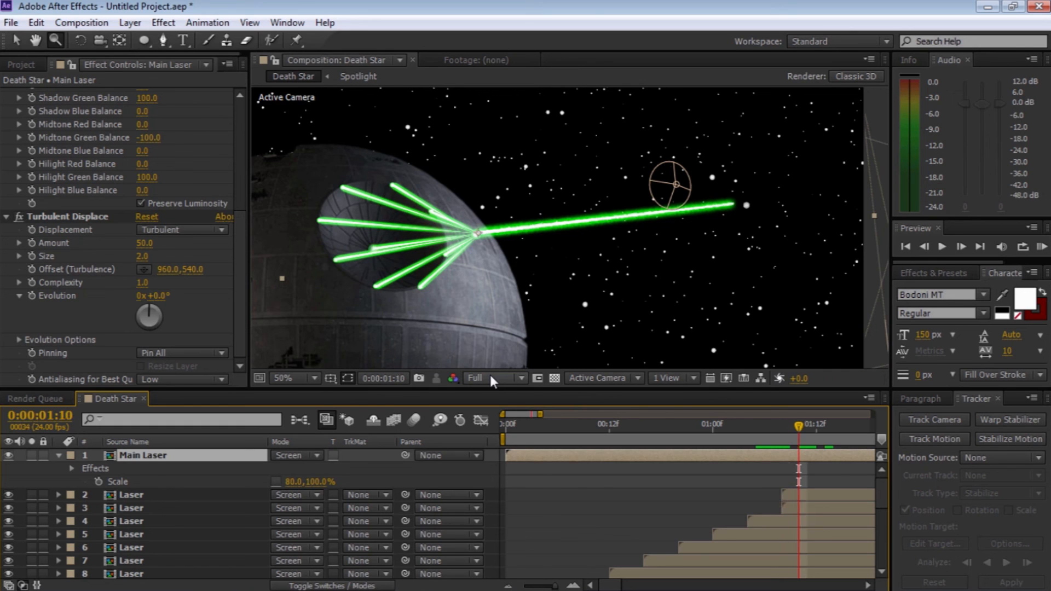
key(Page_Down)
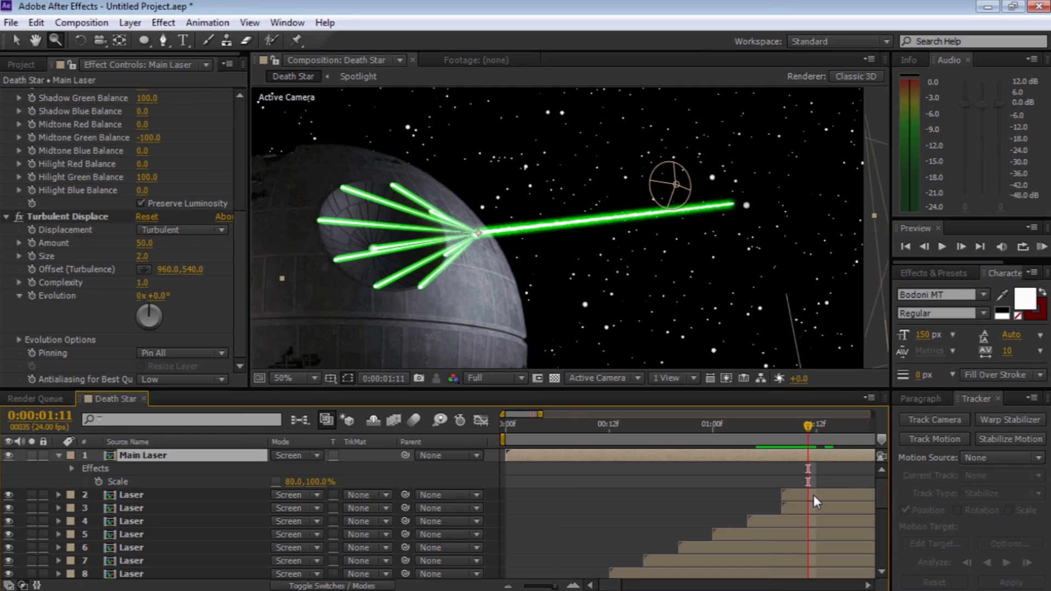
Step: Shift the topmost Laser layer in time so it starts at 0:00:01:12
key(v)
click(813, 495)
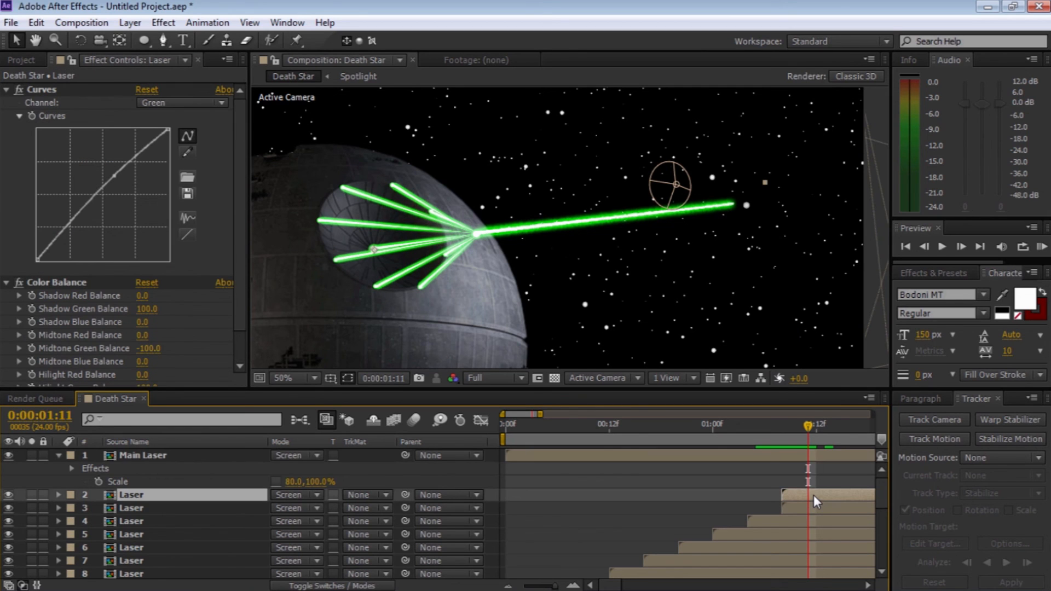
key(Page_Down)
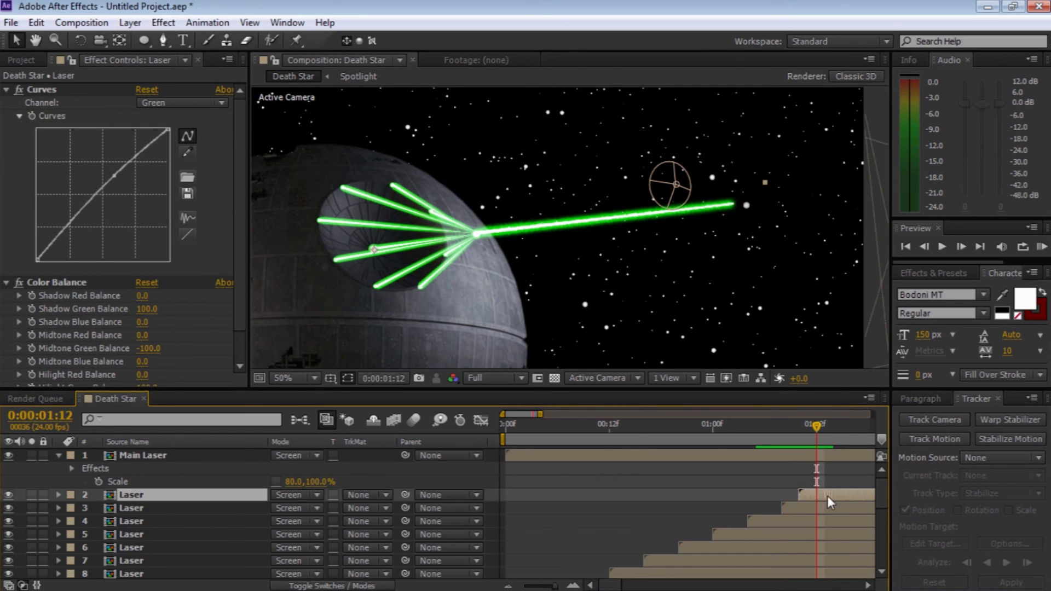
key(alt+[)
key(Page_Up)
key(Page_Up)
key(Page_Down)
key(Page_Down)
key(Page_Down)
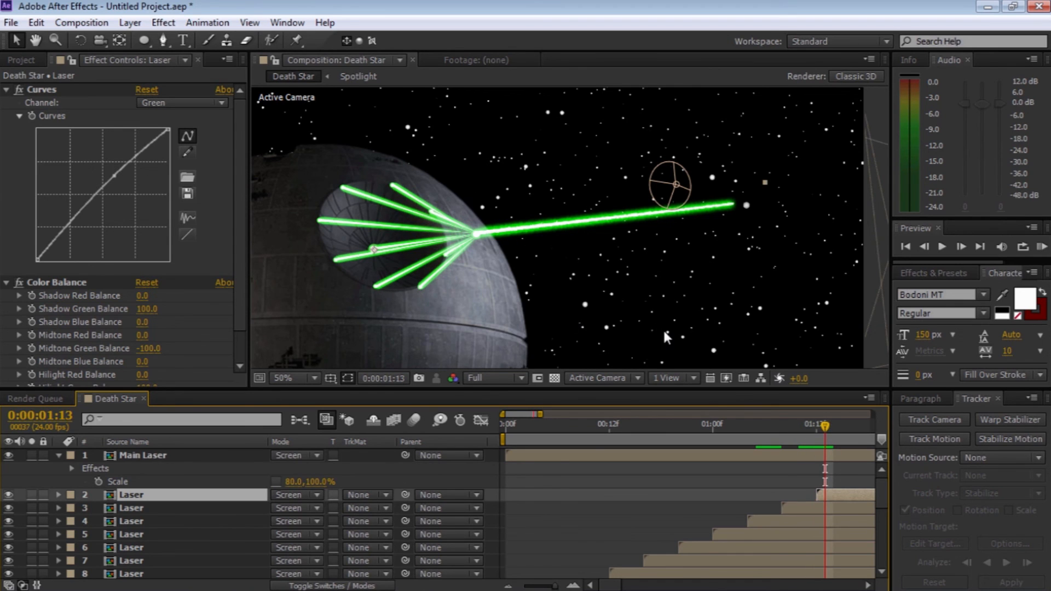
Step: Shift Main Laser to start at 0:00:01:13 and keyframe its horizontal scale at 8% on that frame
drag(520, 454, 811, 456)
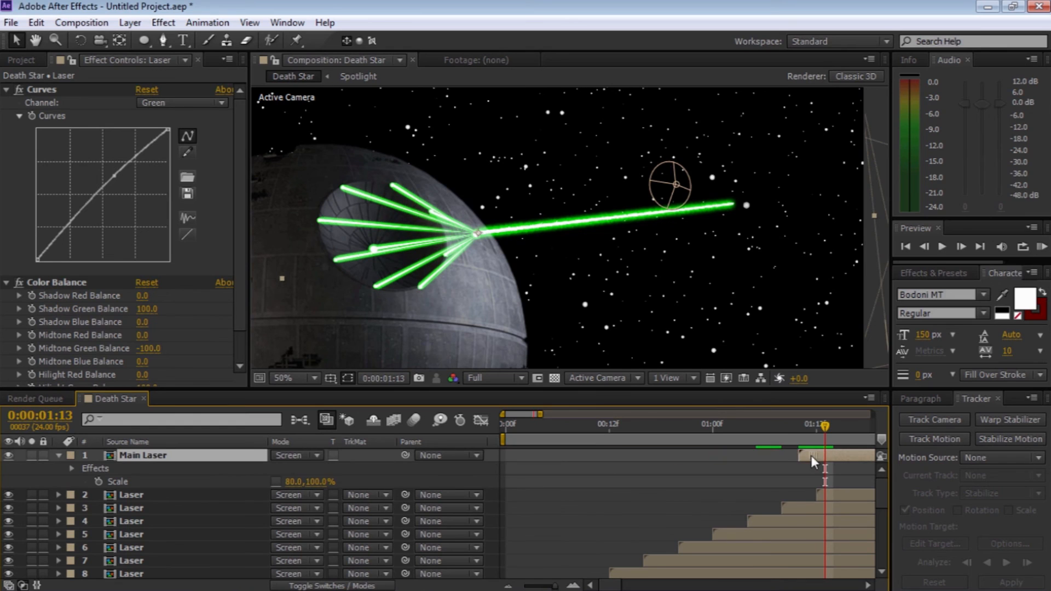
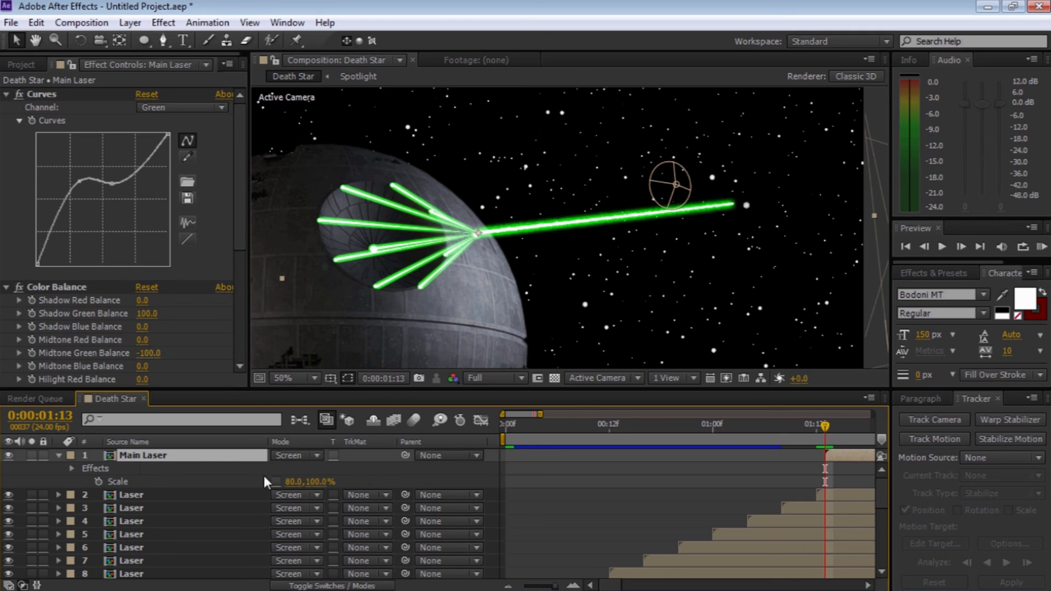
drag(293, 486, 238, 482)
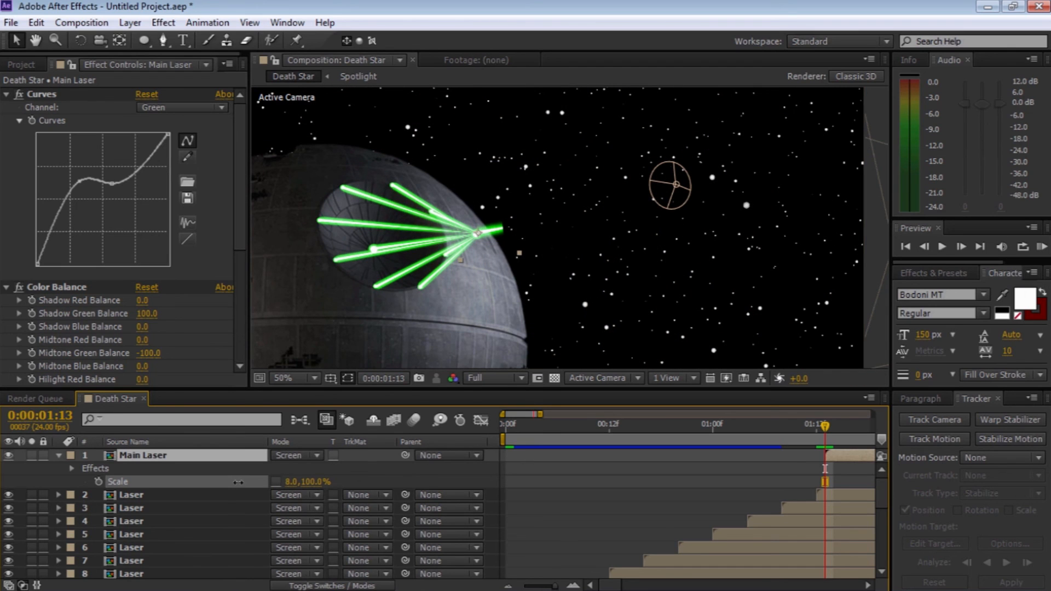
drag(239, 482, 238, 482)
click(98, 482)
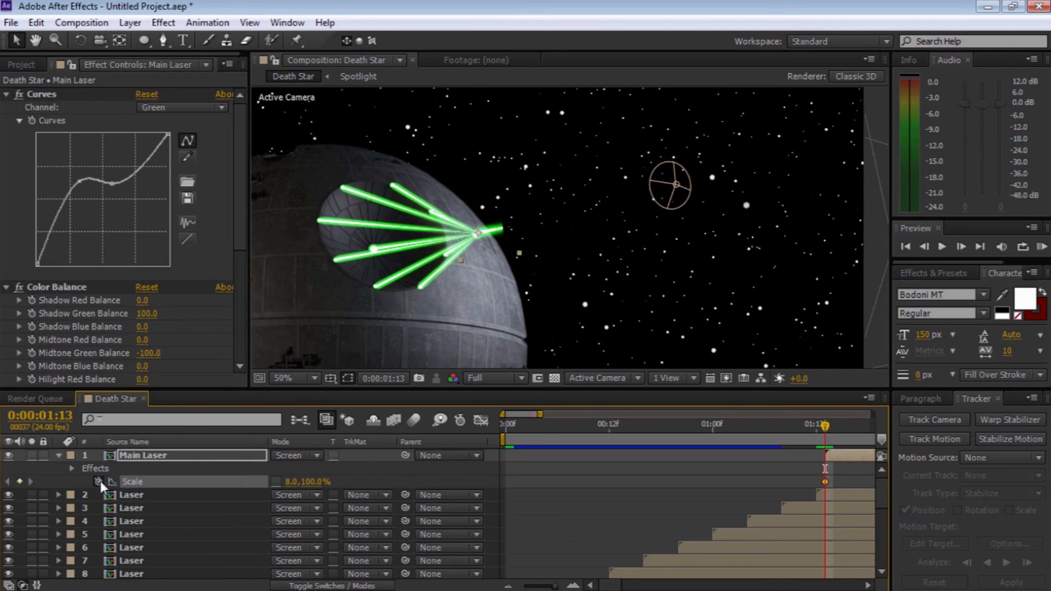
Step: Keyframe Main Laser's horizontal scale at 243% at 0:00:01:15 and preview the firing sequence
key(Page_Down)
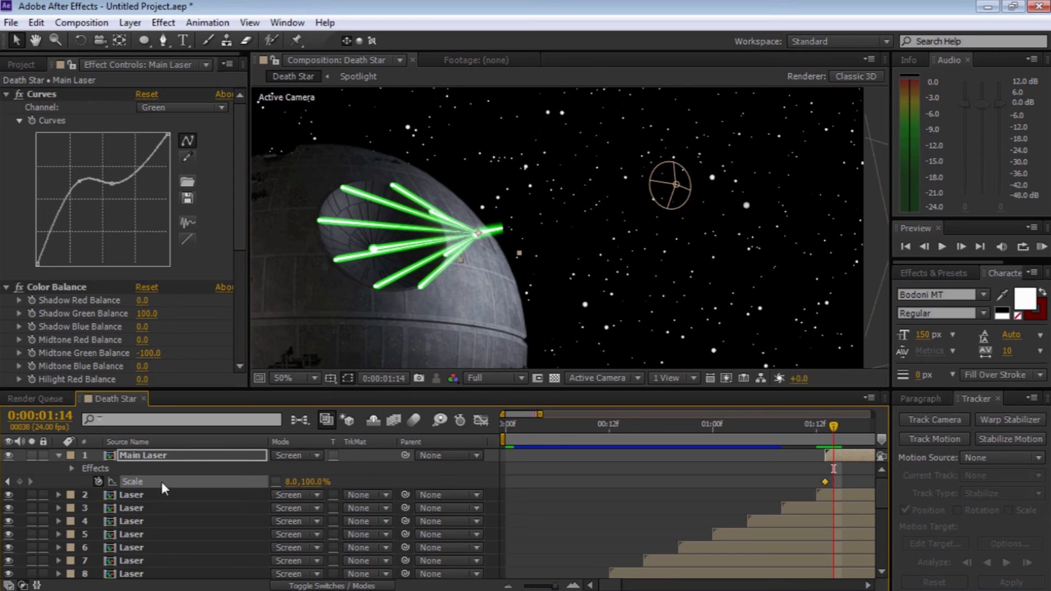
key(Page_Down)
drag(288, 482, 458, 465)
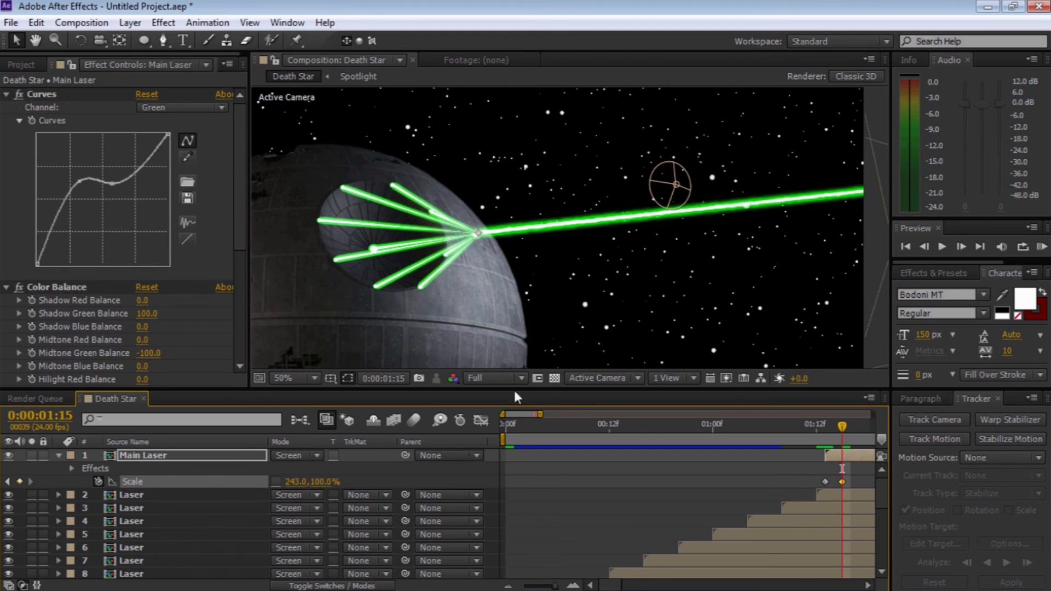
key(z)
alt+click(617, 245)
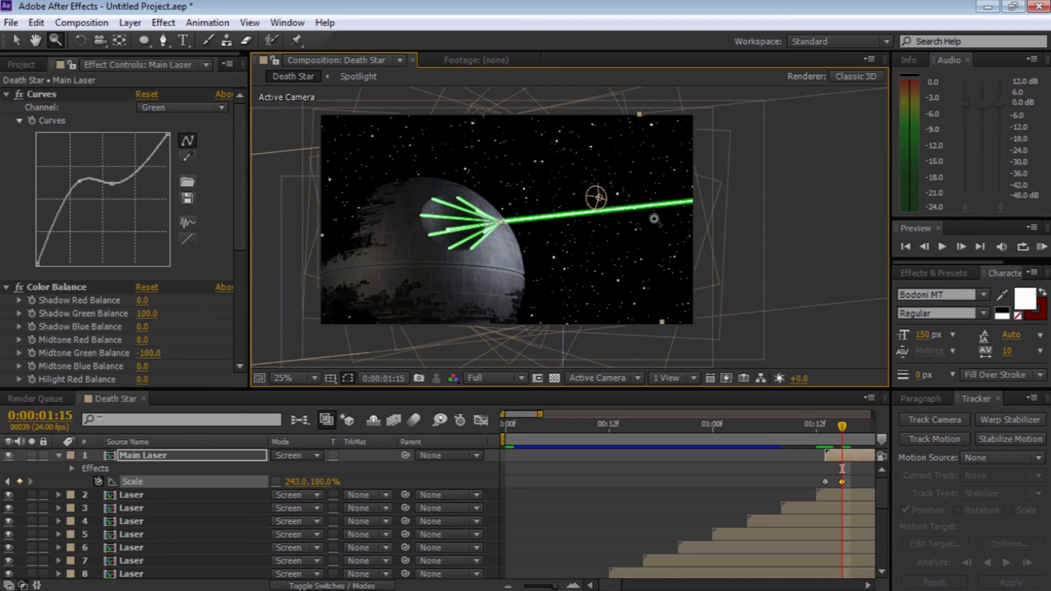
key(v)
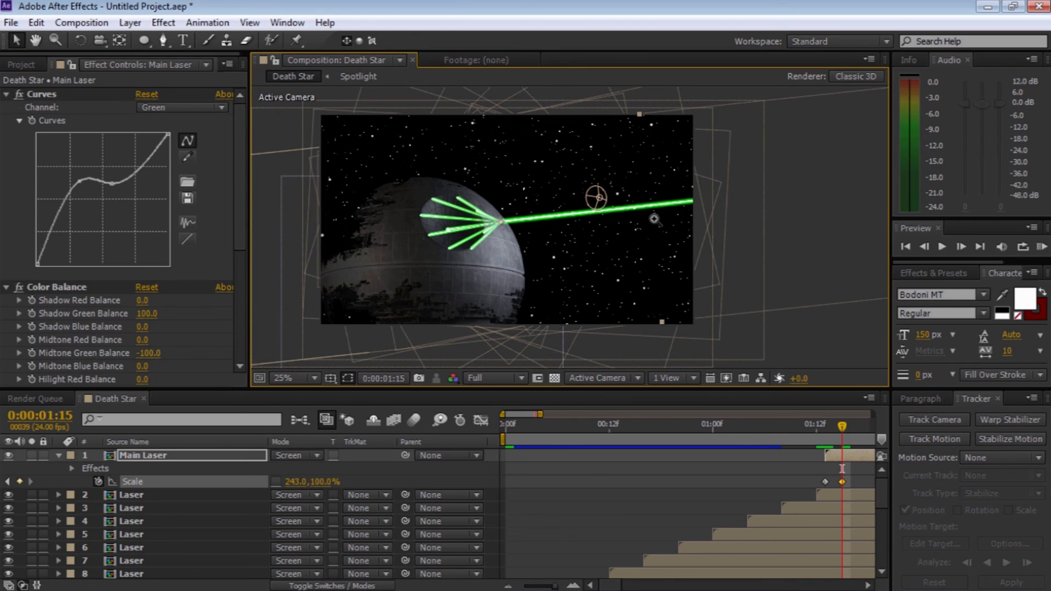
key(space)
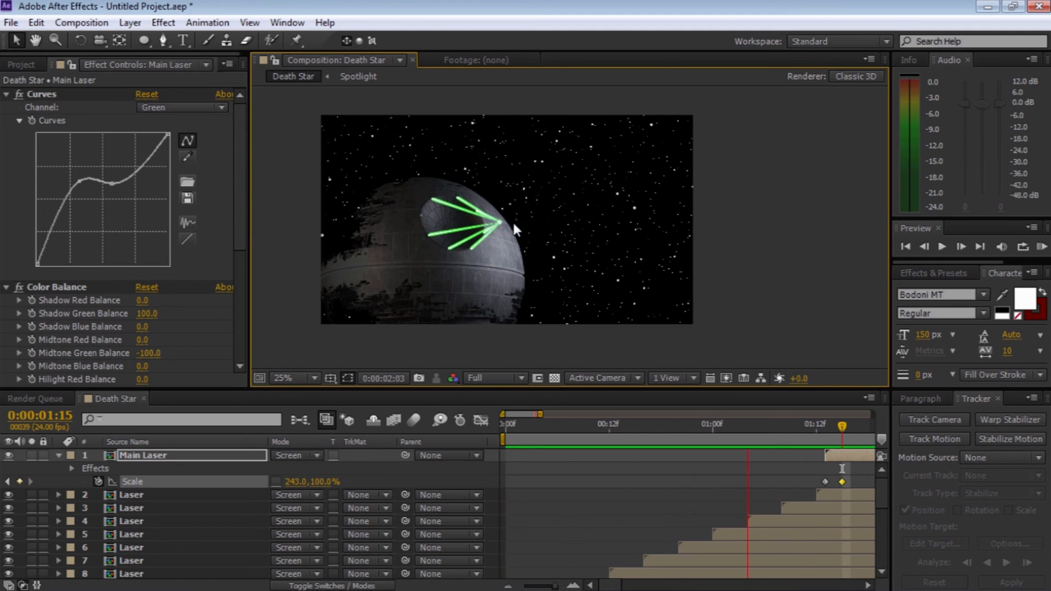
key(space)
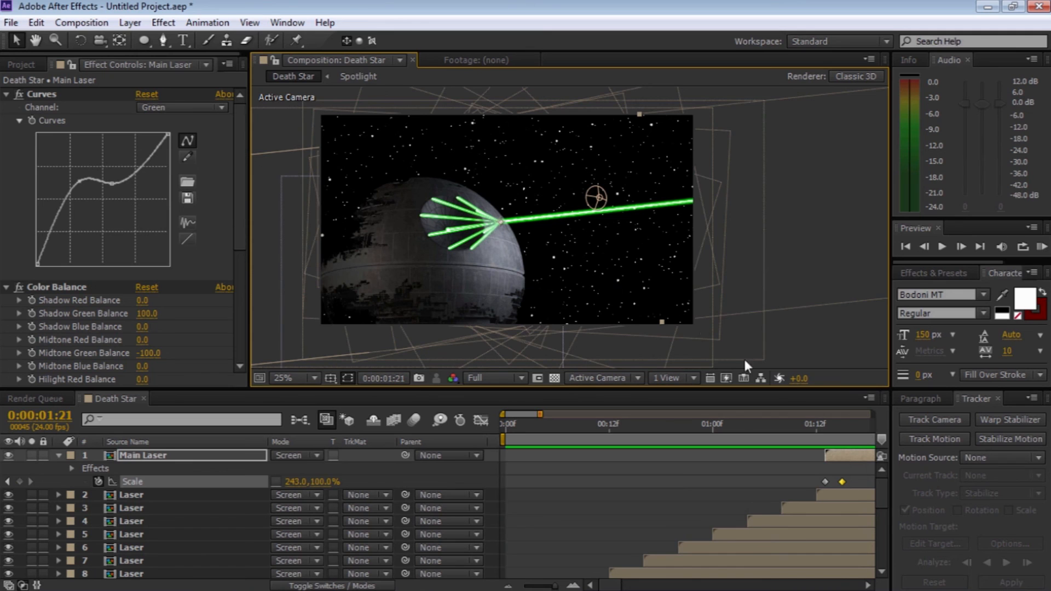
Step: Make the masked dish copy of Layer 0/Death Star.psd (layer 22) visible and select it
click(59, 456)
drag(875, 500, 879, 557)
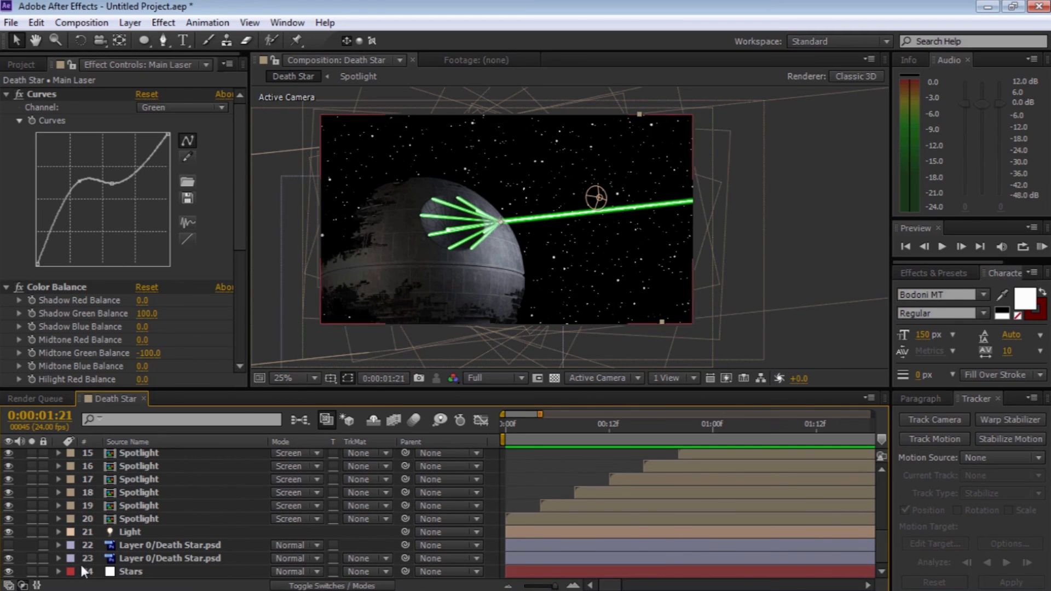
click(8, 545)
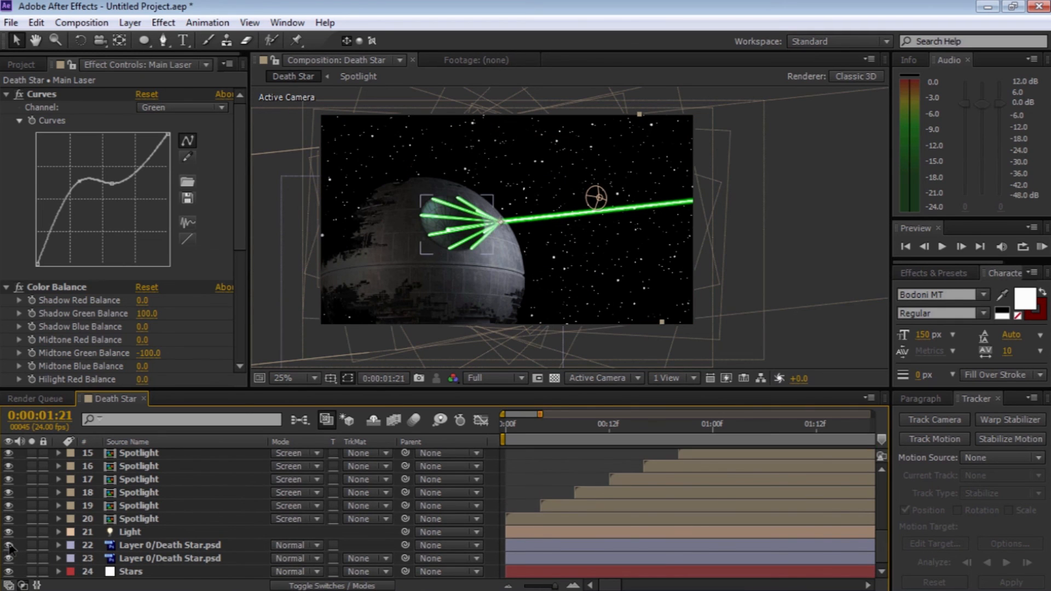
click(153, 544)
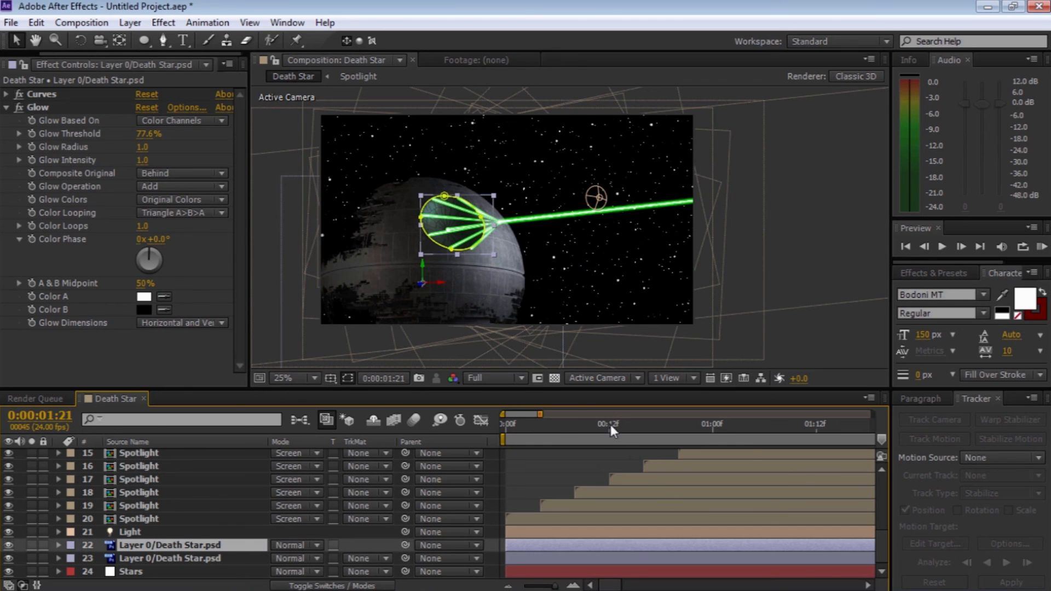
Step: Animate the masked dish layer's Opacity from 0% at 0:00:00:04 to 100% at 0:00:01:12
drag(557, 426, 445, 424)
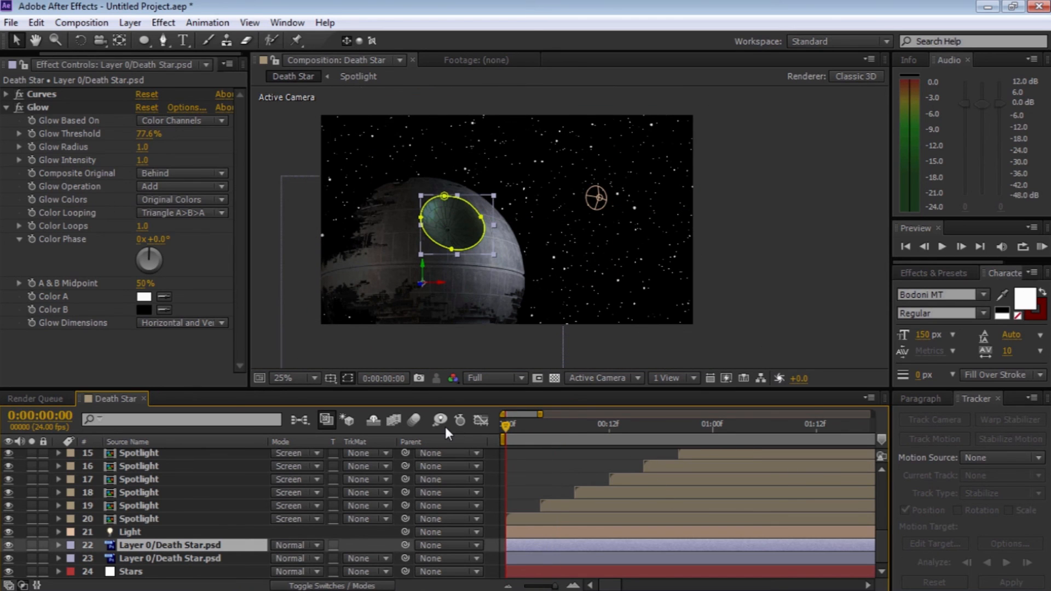
mouse_move(529, 433)
mouse_down()
mouse_move(596, 432)
mouse_move(531, 441)
mouse_up()
drag(527, 440, 540, 440)
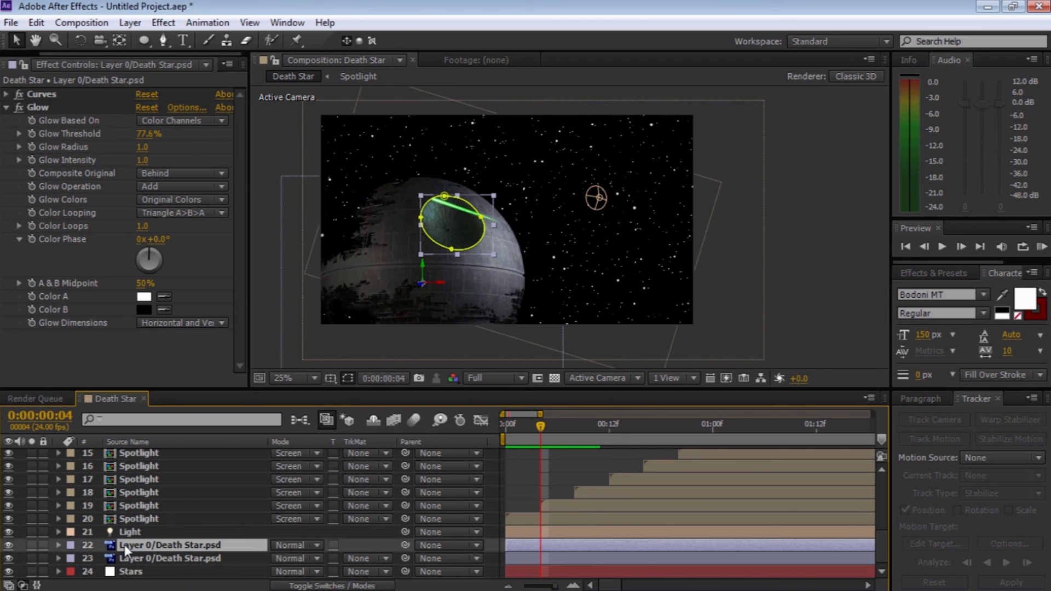
key(t)
click(97, 558)
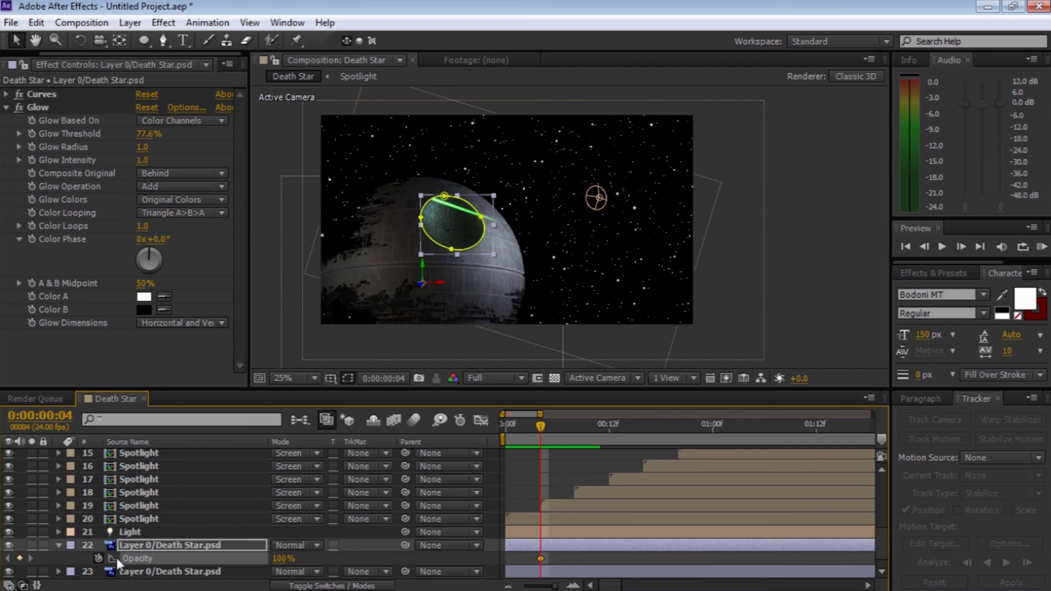
drag(281, 560, 169, 558)
drag(541, 422, 819, 440)
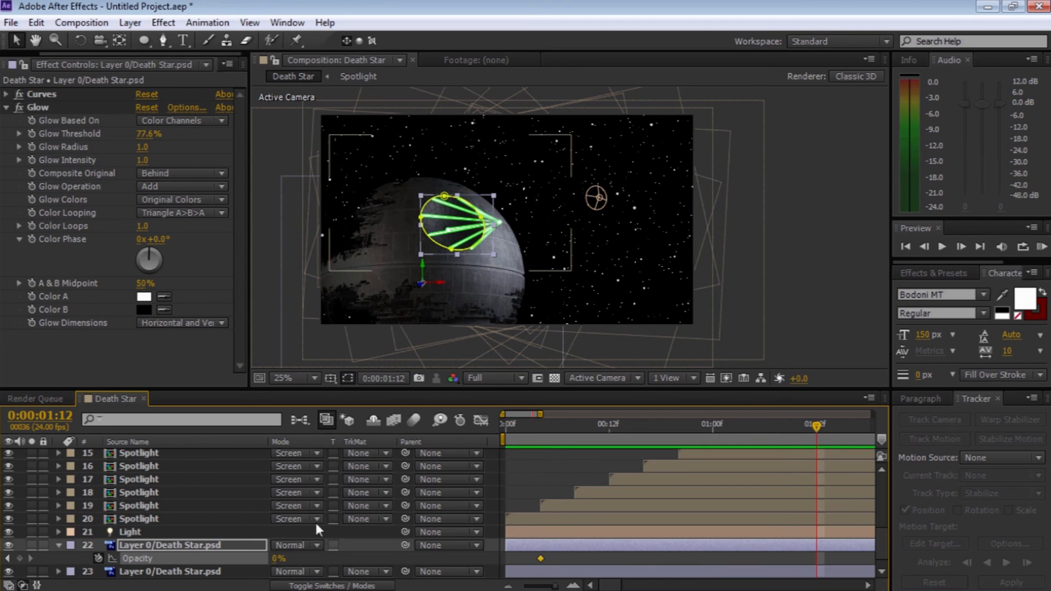
drag(279, 559, 392, 558)
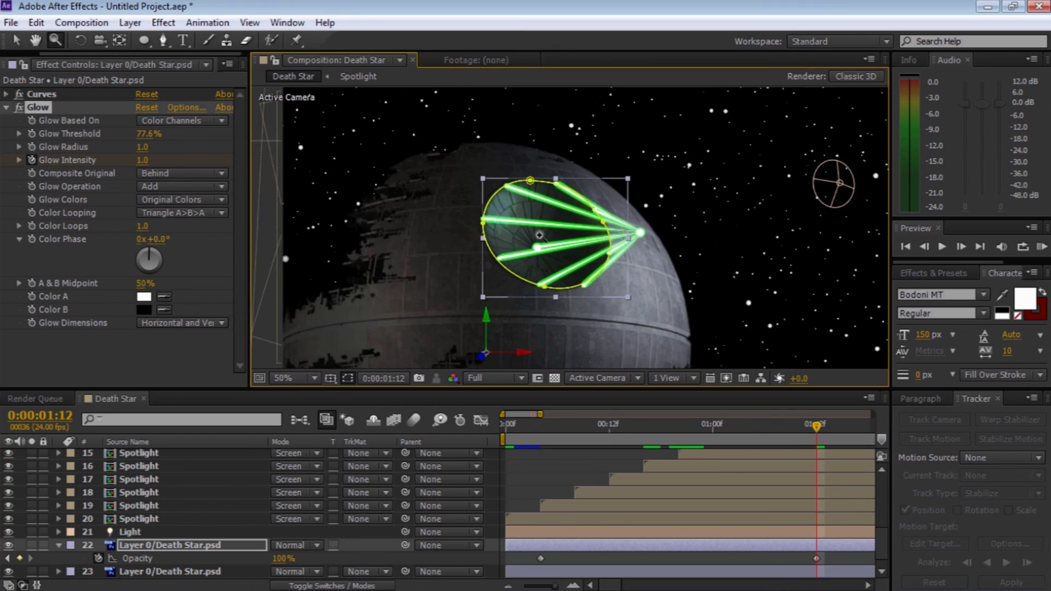
Step: Keyframe the dish layer's Glow Intensity at 11.1 at 0:00:01:12 and set its Glow Radius to 2.0
click(541, 235)
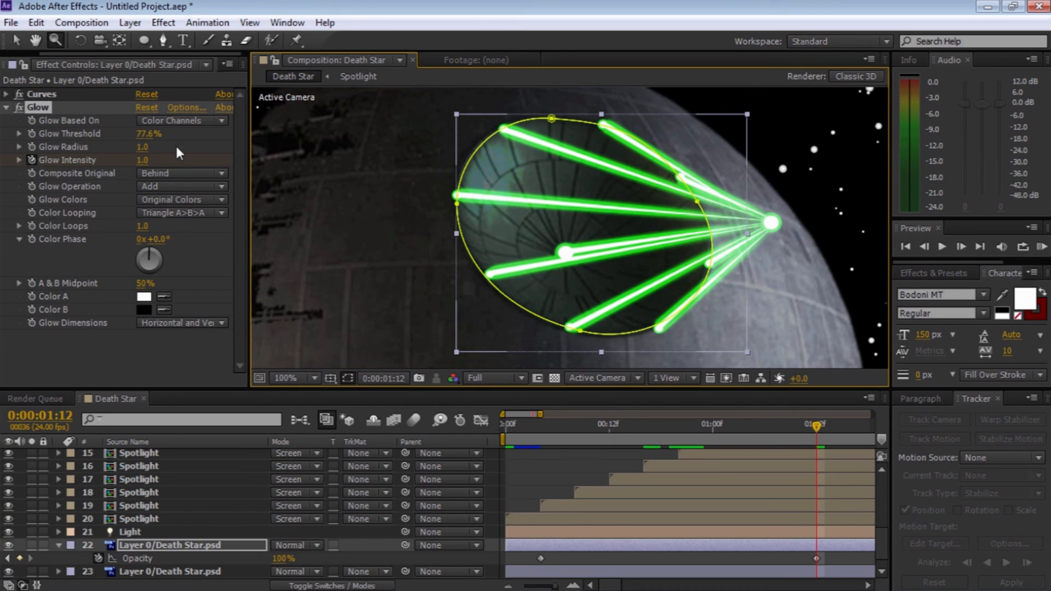
drag(144, 160, 558, 169)
drag(634, 171, 814, 184)
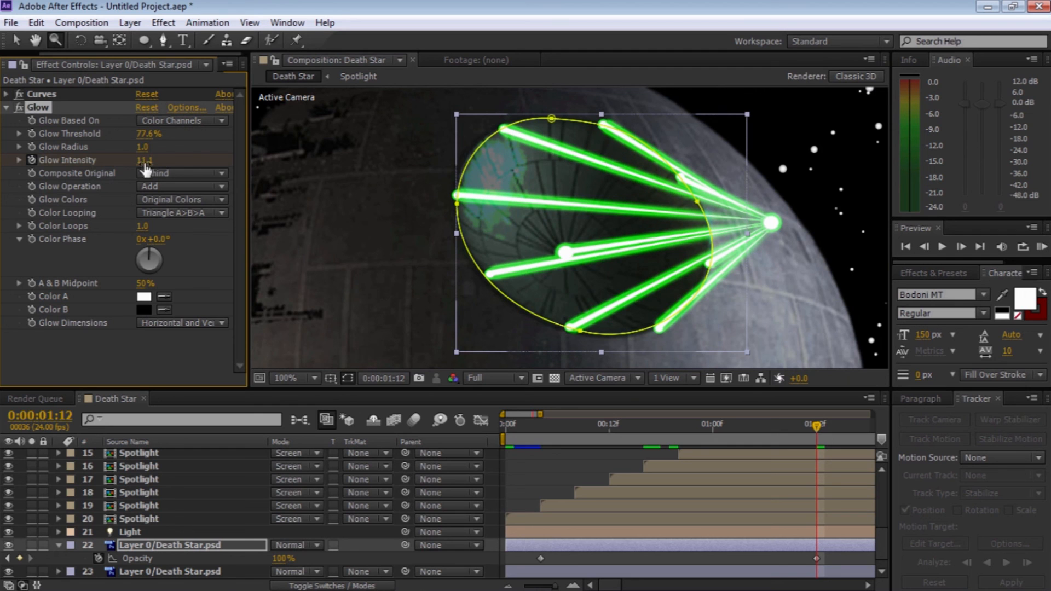
mouse_move(147, 150)
mouse_down()
mouse_move(165, 148)
mouse_move(152, 148)
mouse_up()
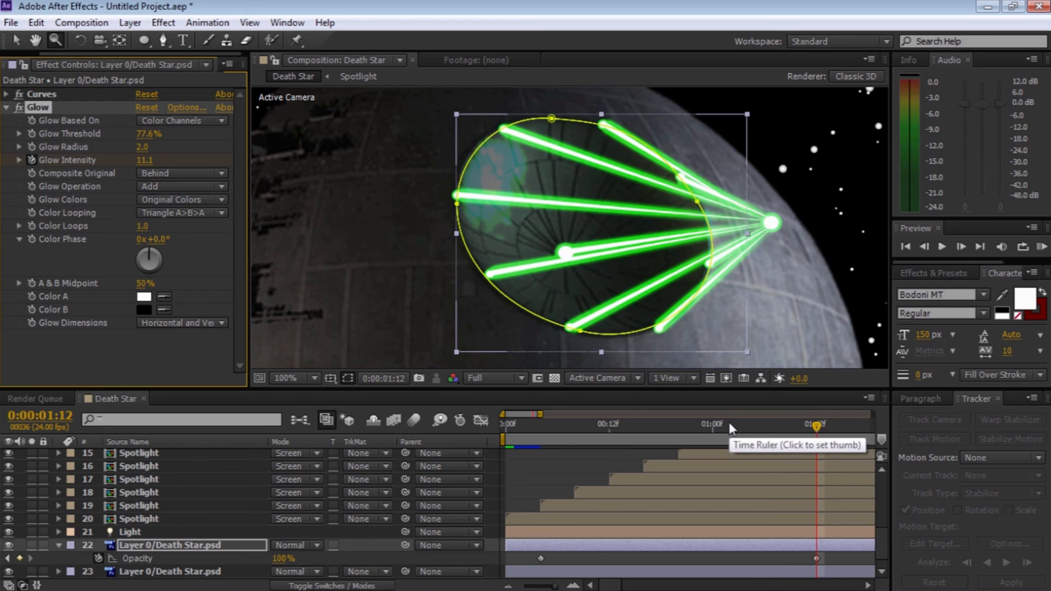
Step: Animate the dish layer's Glow Radius from 2.0 at 0:00:00:19 to 11.0 at 0:00:01:12
drag(688, 428, 671, 431)
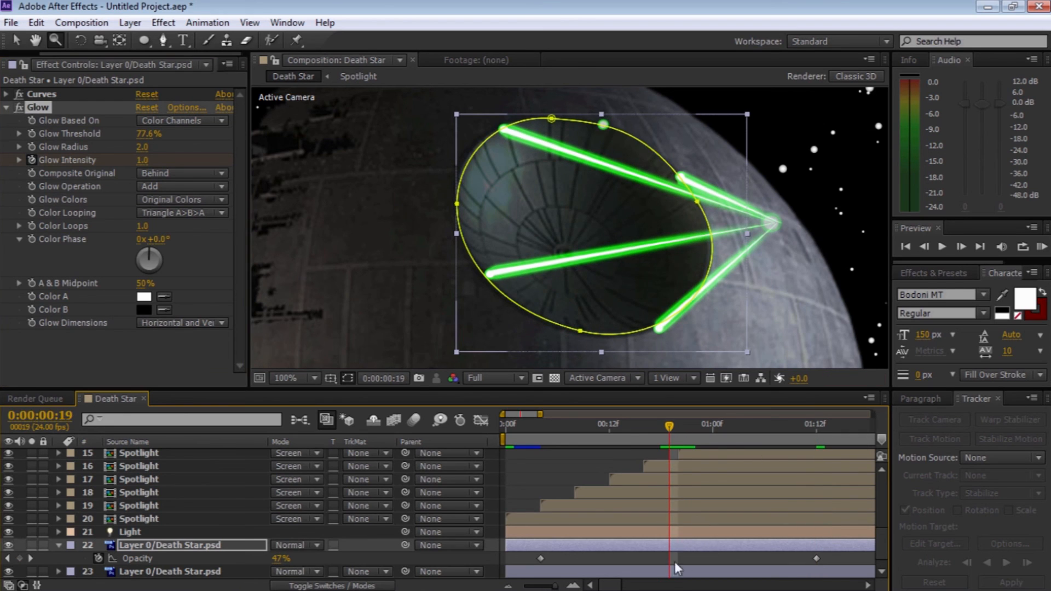
click(33, 148)
drag(670, 426, 810, 430)
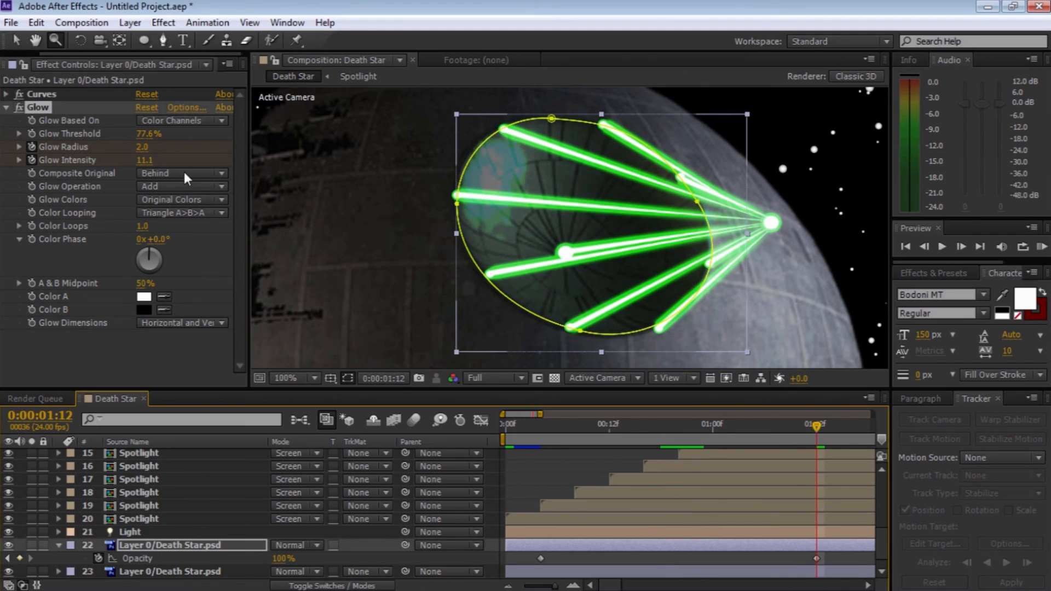
click(173, 147)
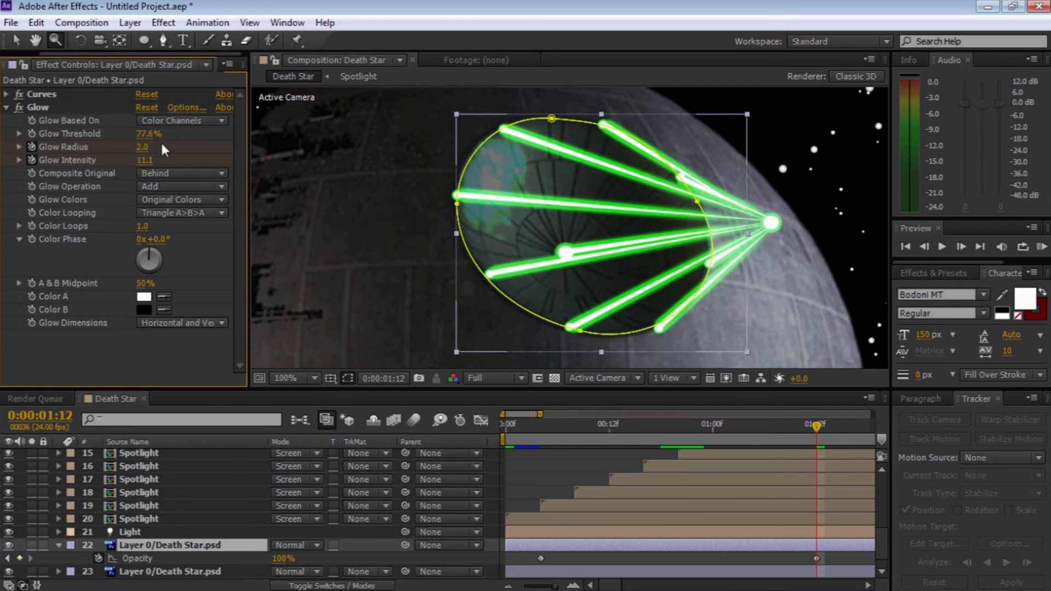
drag(146, 147, 154, 145)
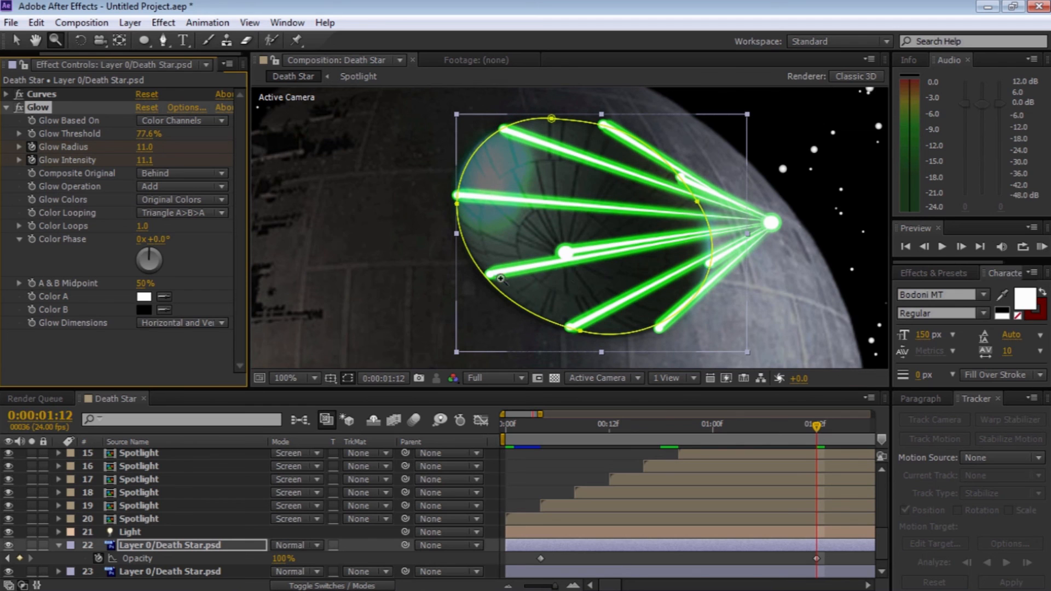
Step: Preview the whole composition to check the dish glow against the laser timing
click(304, 378)
click(322, 113)
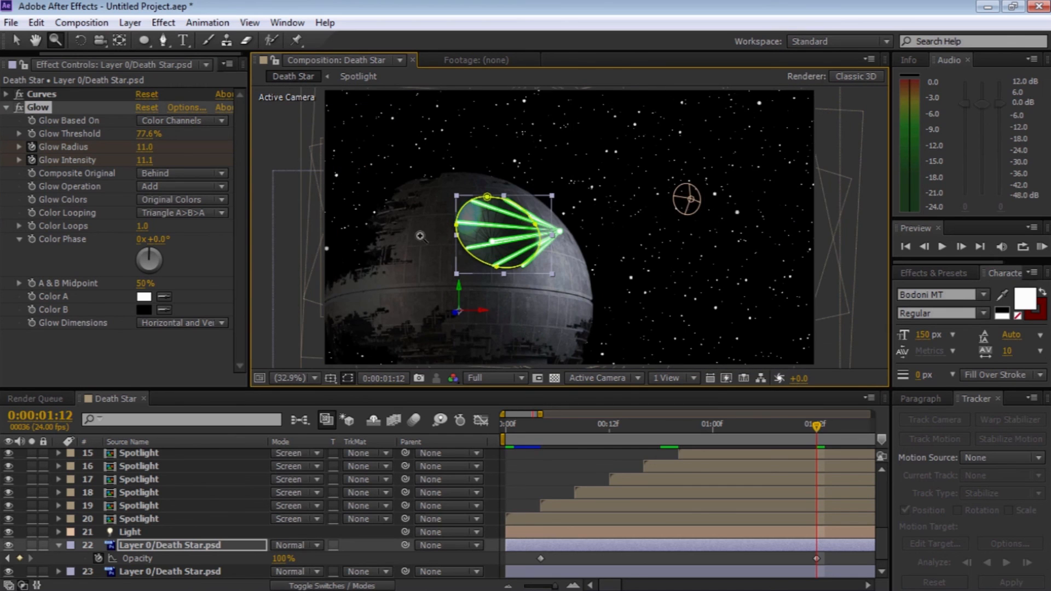
key(KP_0)
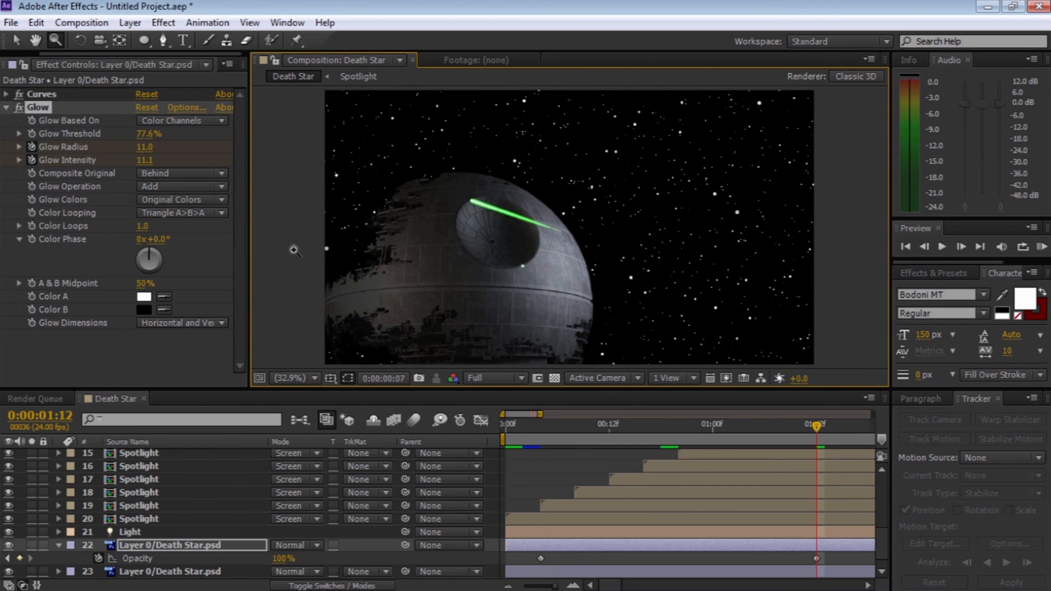